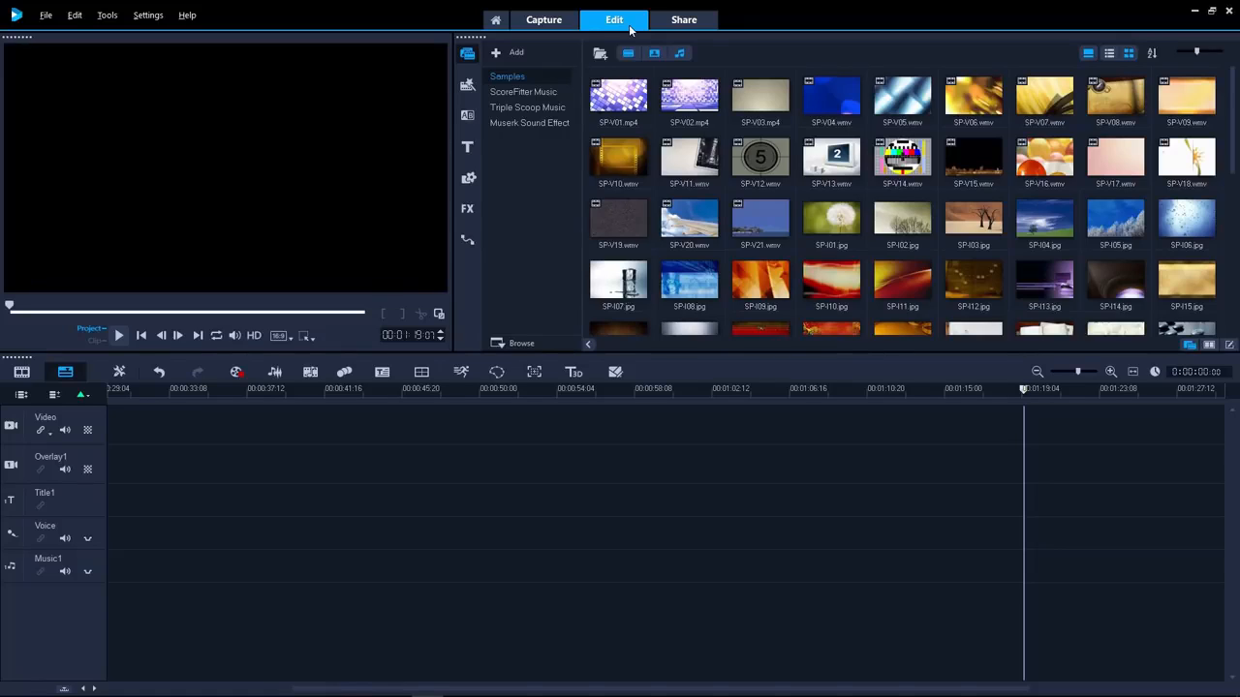
# - Add a new library folder named "Demo Project"
pyautogui.click(509, 52)
pyautogui.write('Demo Project')
pyautogui.press('Return')
# - Import all the audio, video and photo files from the Tutorial Assets folder into the Demo Project library folder
pyautogui.click(514, 344)
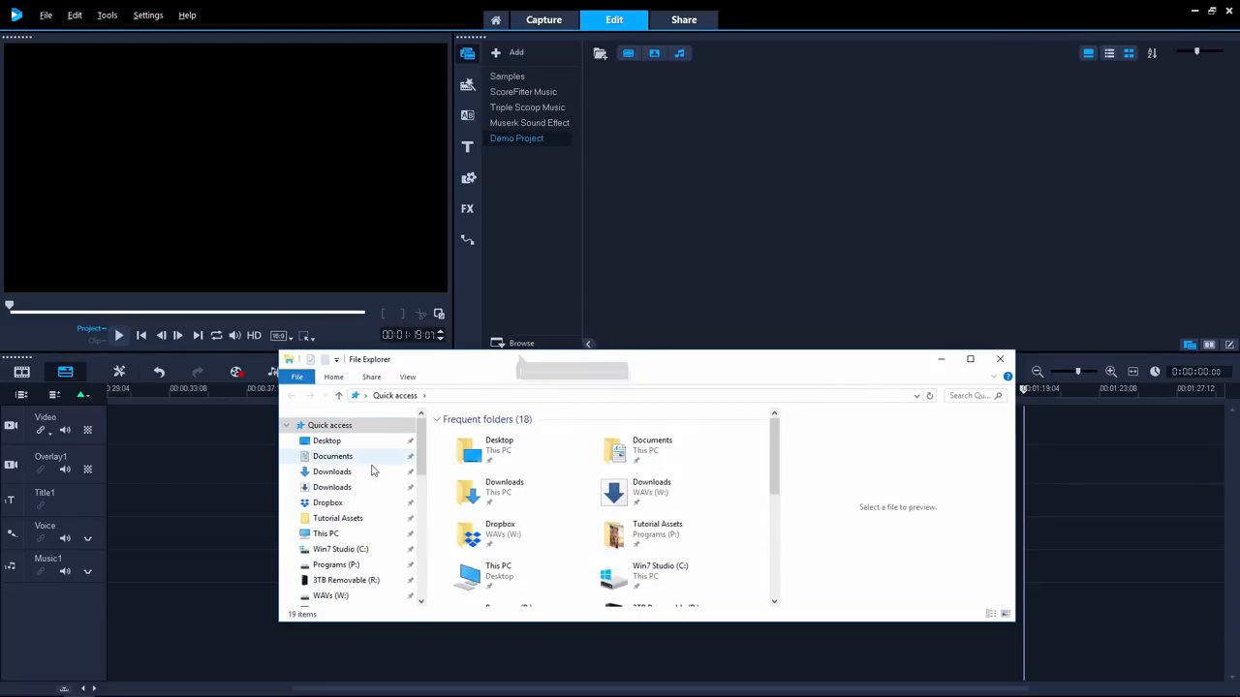
pyautogui.click(344, 518)
pyautogui.click(485, 435)
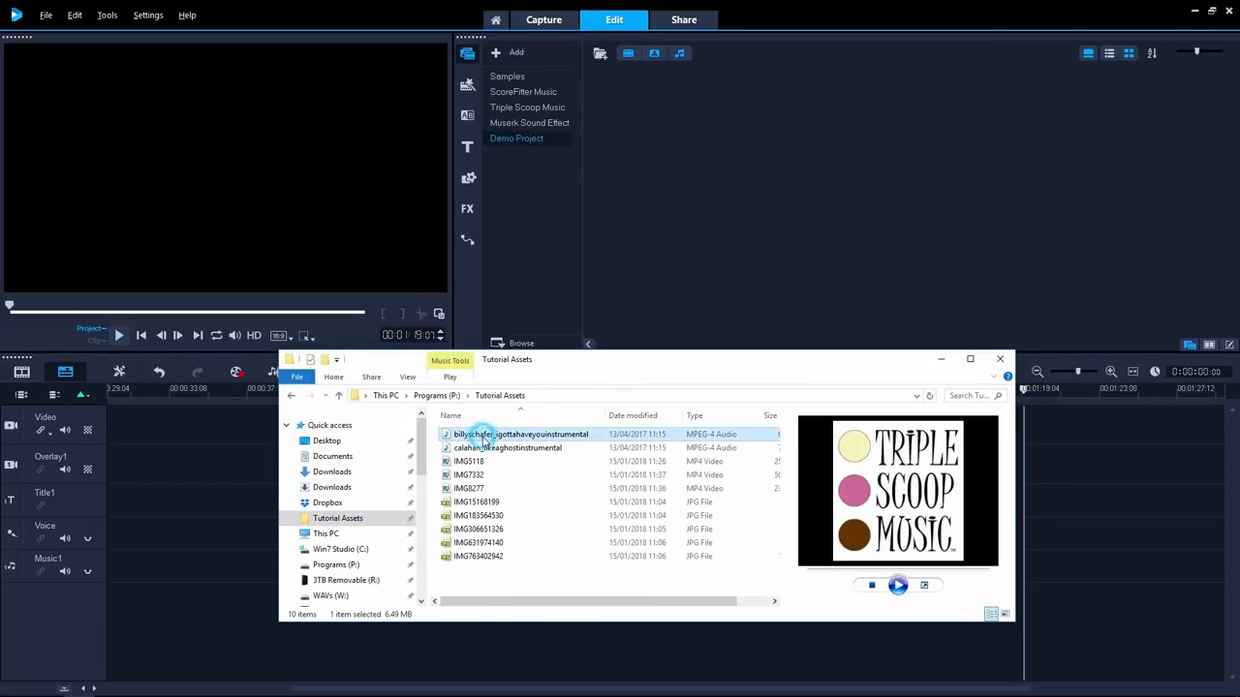
pyautogui.keyDown('shift'); pyautogui.click(476, 557); pyautogui.keyUp('shift')
pyautogui.moveTo(477, 556); pyautogui.dragTo(733, 185)
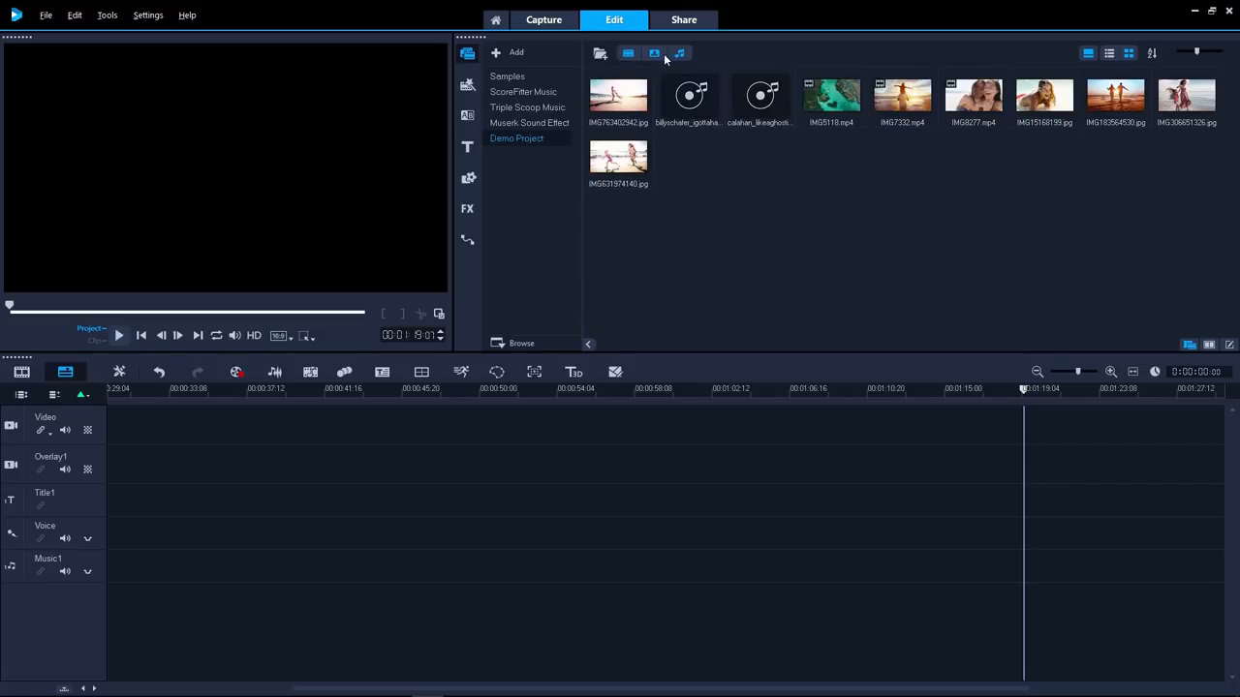
# - Filter photos and audio files out of the Demo Project library view and show them again
pyautogui.click(664, 54)
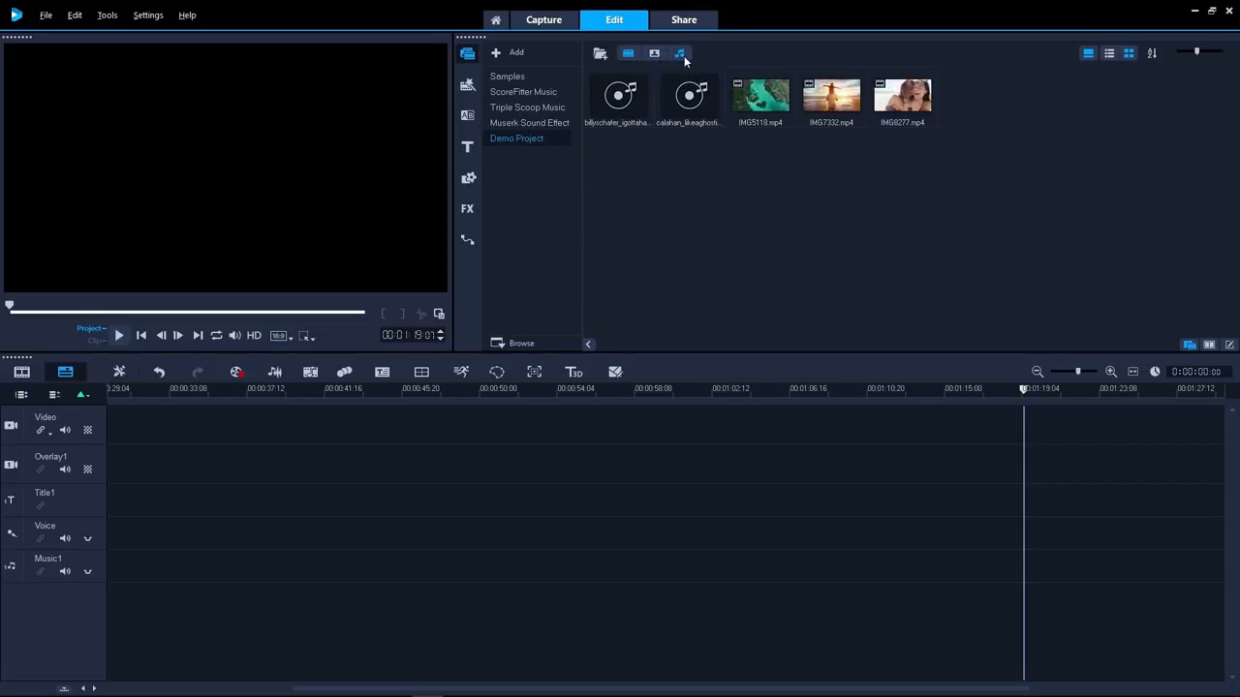
pyautogui.click(682, 54)
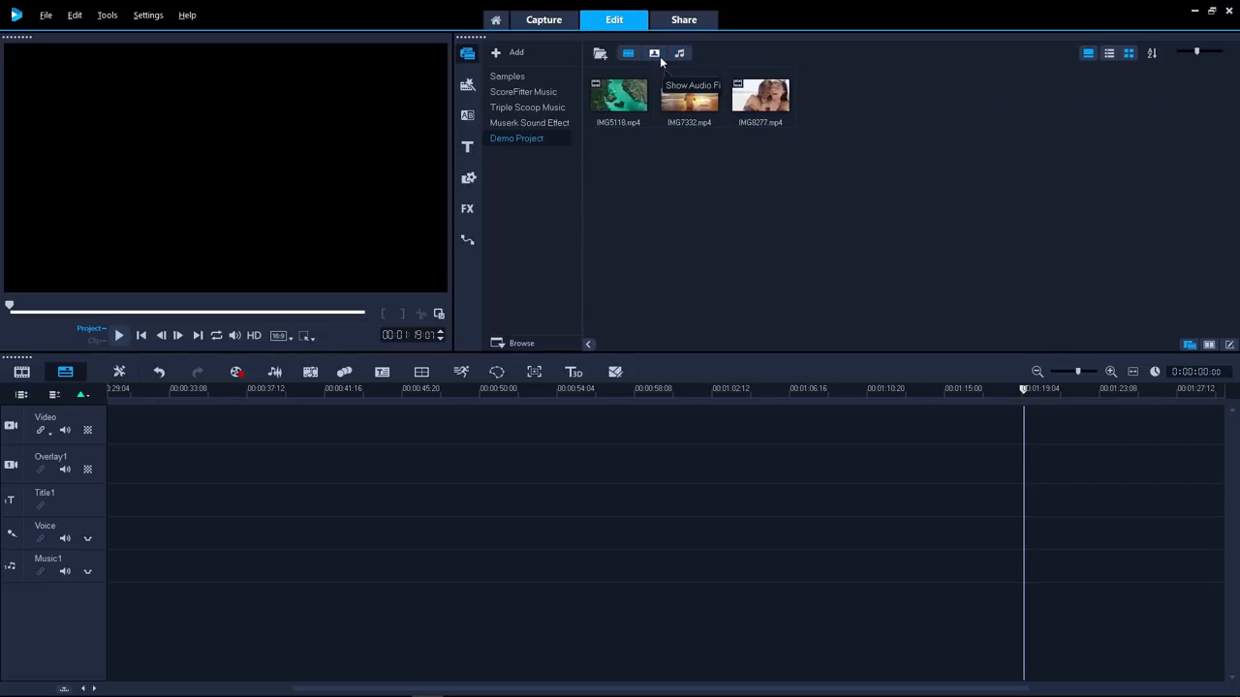
pyautogui.click(655, 54)
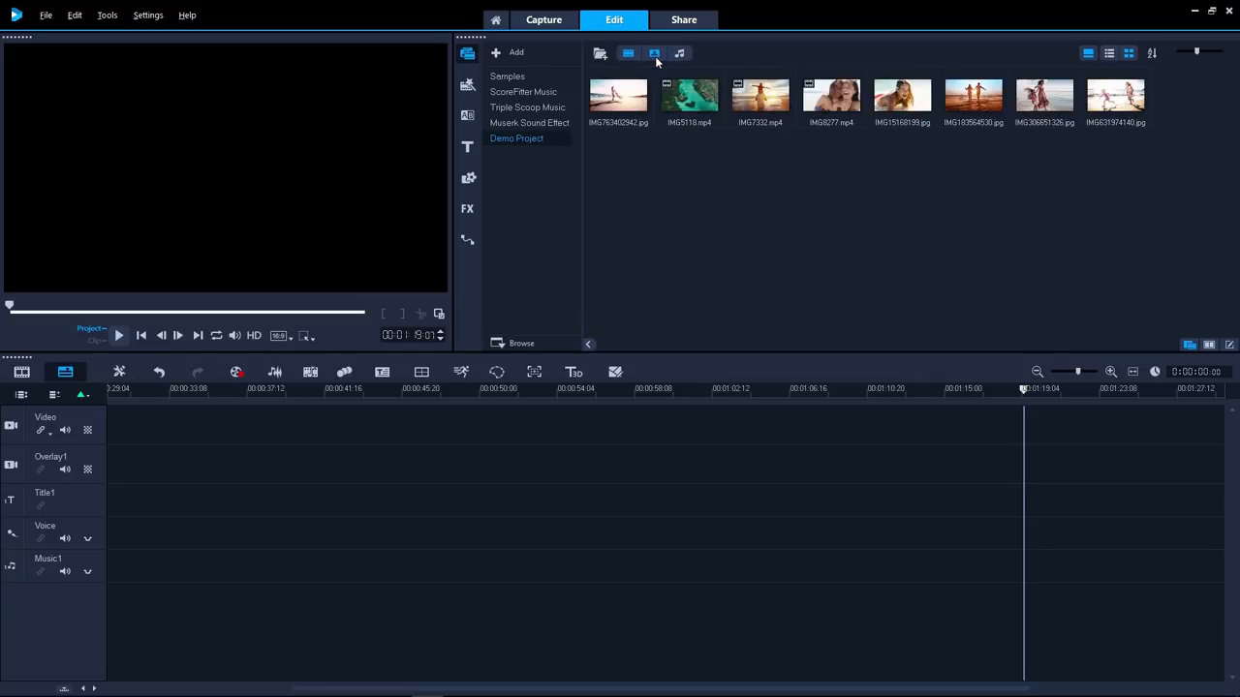
pyautogui.click(679, 54)
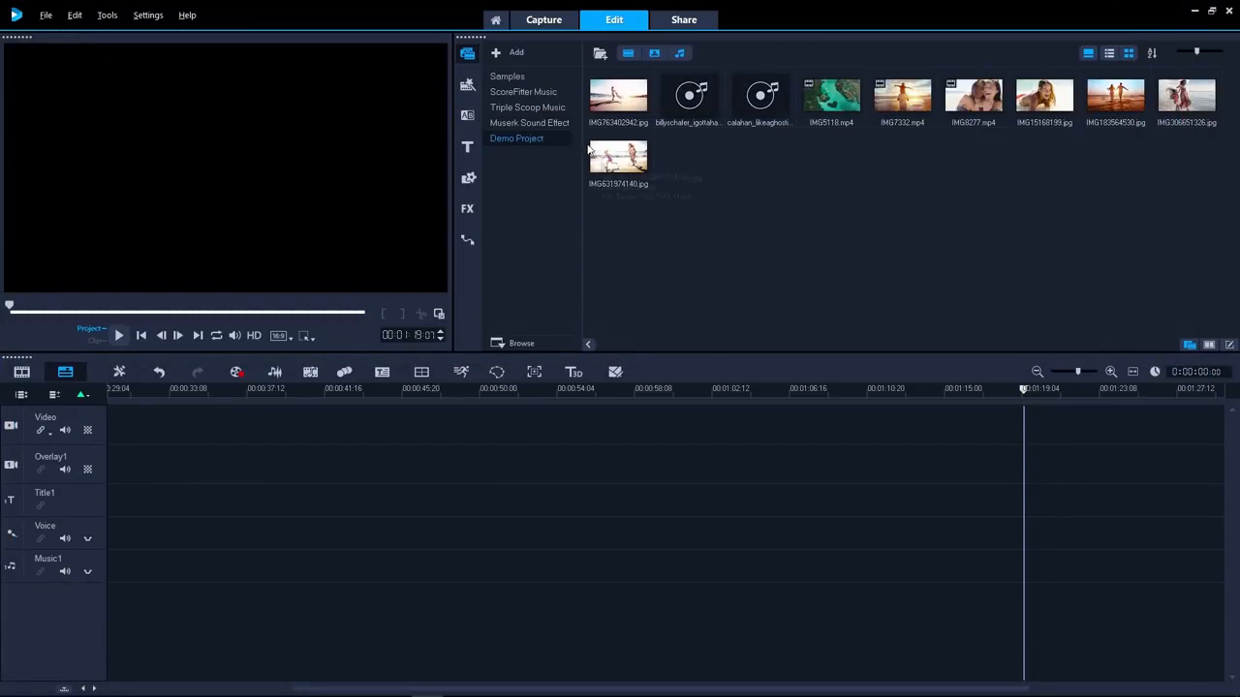
# - Insert the complete Instant Project template IP-27 at the start of the timeline
pyautogui.click(472, 92)
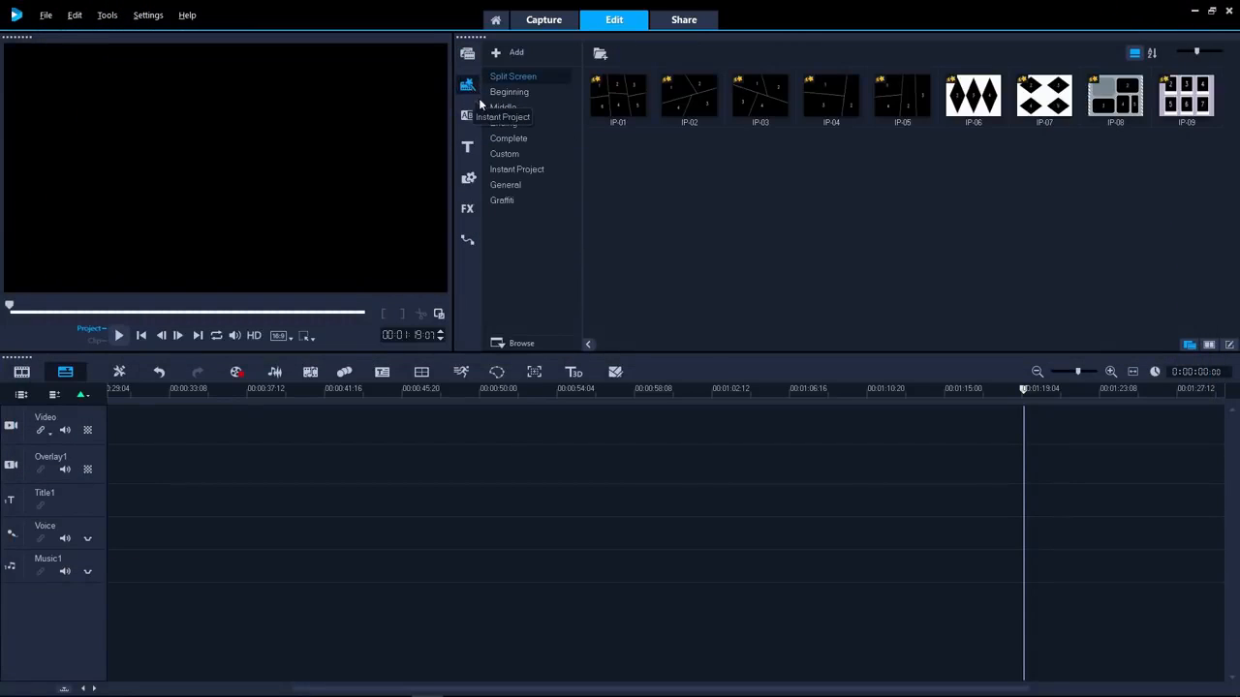
pyautogui.click(507, 138)
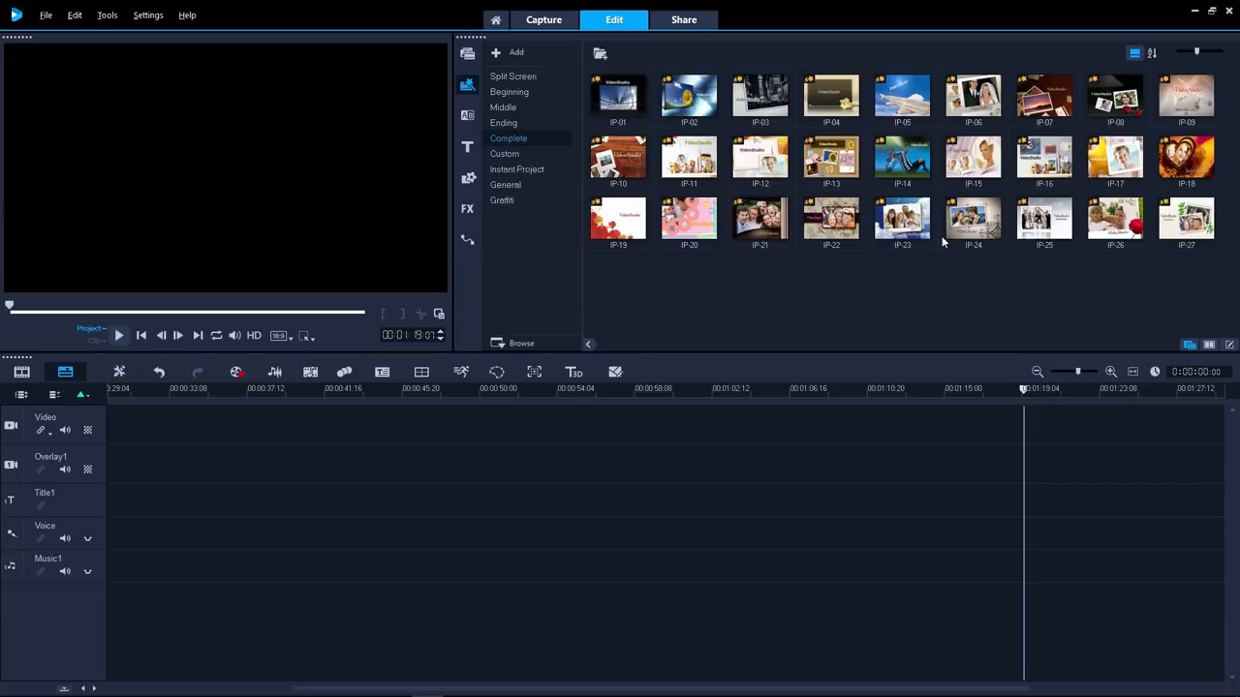
pyautogui.click(1184, 220)
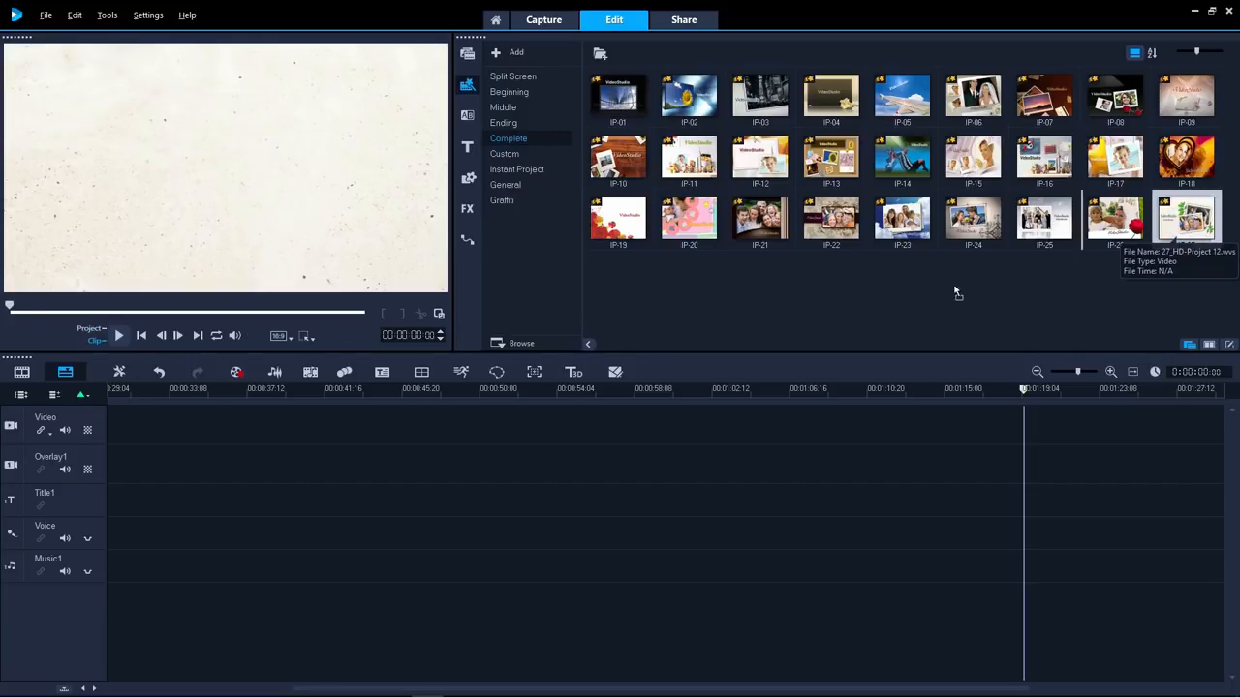
pyautogui.moveTo(463, 377); pyautogui.dragTo(265, 418)
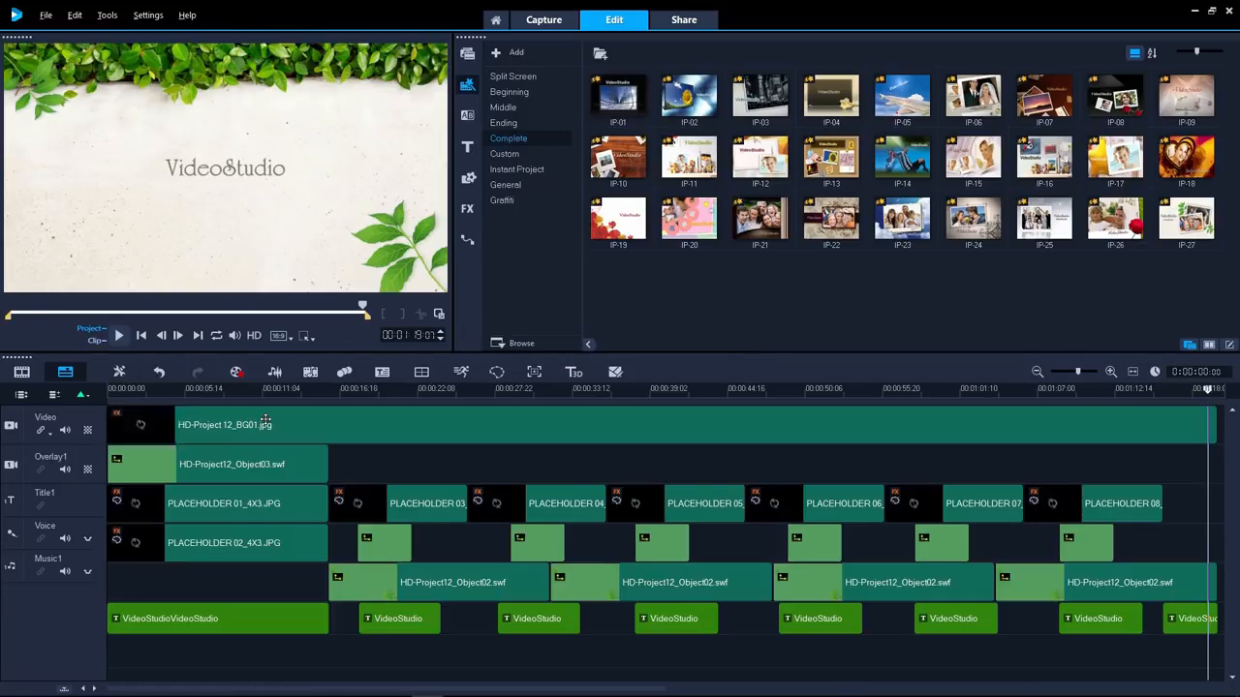
# - Replace the PLACEHOLDER 01 clip on Overlay2 with IMG763402942.jpg from the Demo Project folder
pyautogui.click(467, 54)
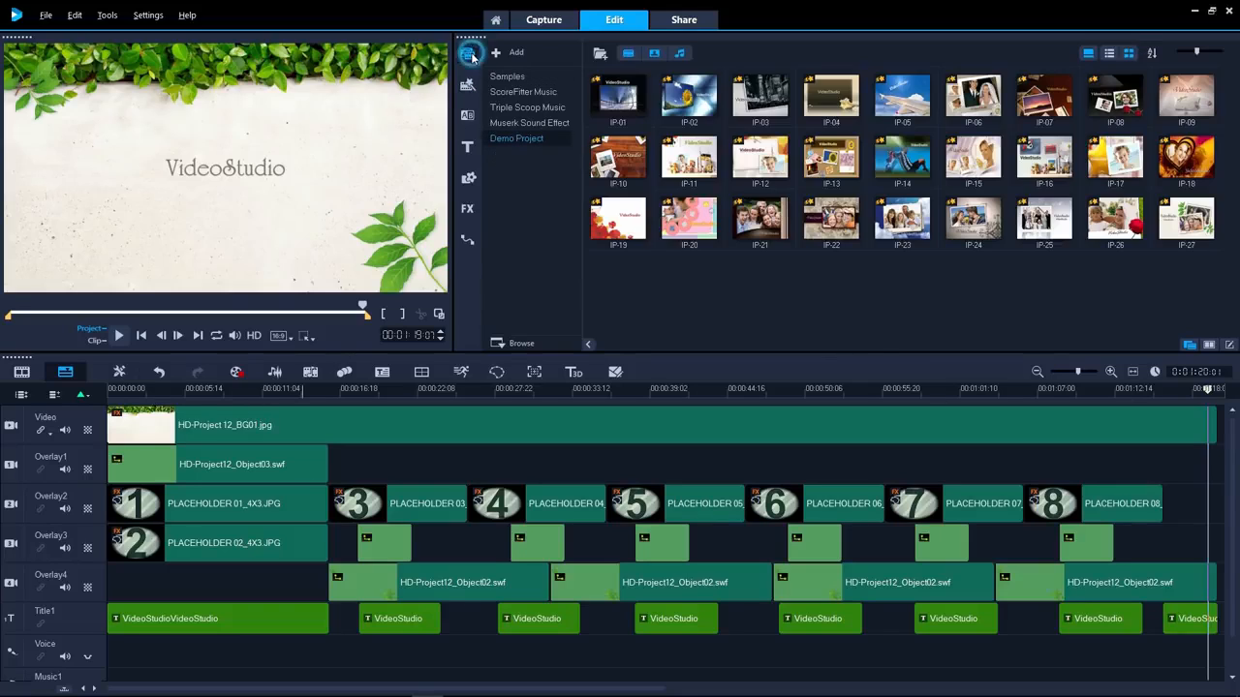
pyautogui.click(618, 97)
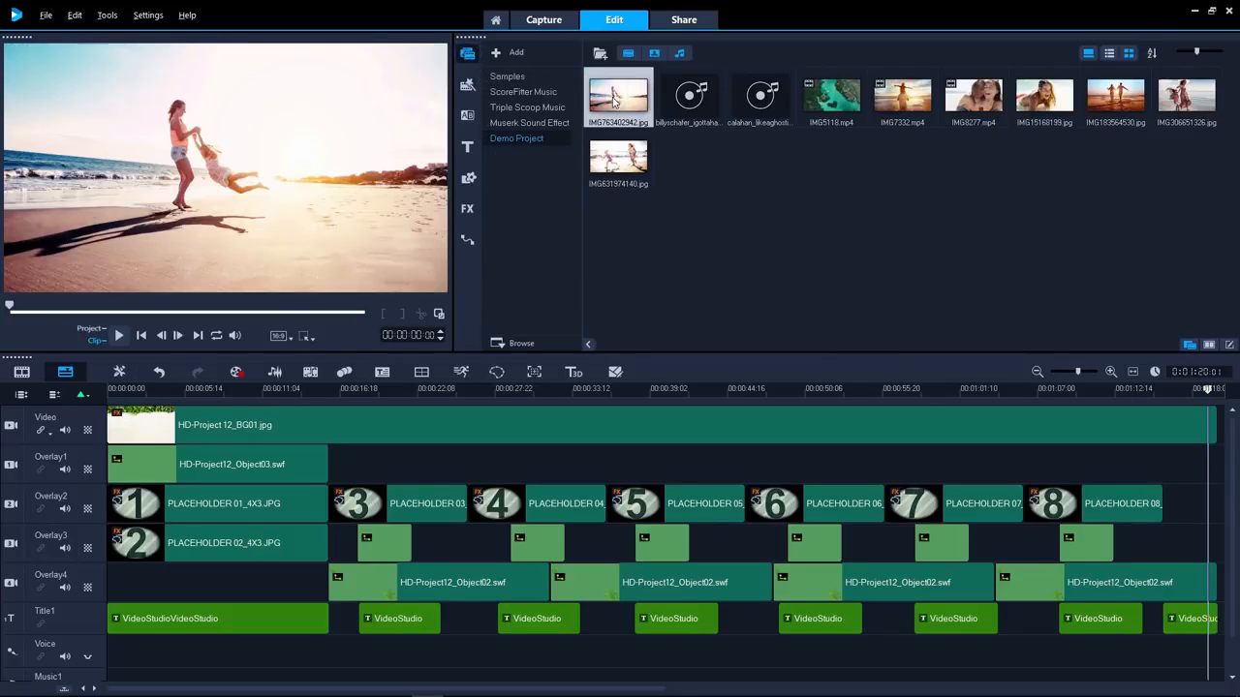
pyautogui.moveTo(618, 100); pyautogui.dragTo(216, 495)
pyautogui.press('ctrl')
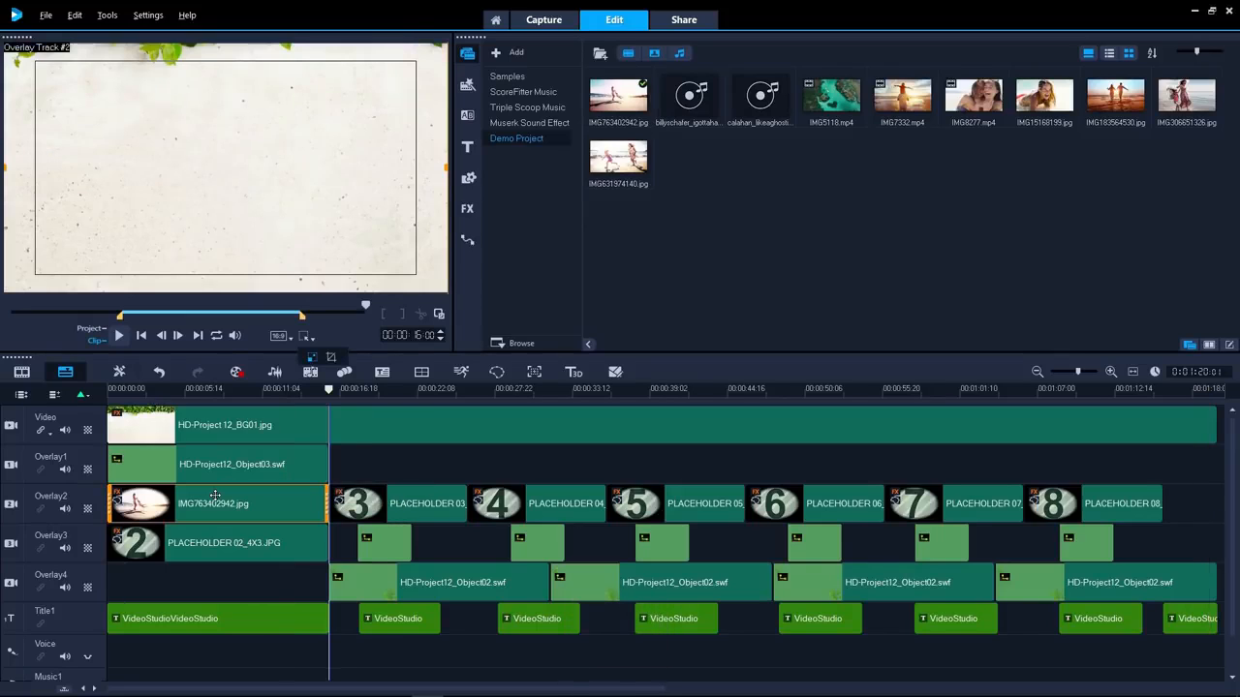
pyautogui.click(254, 389)
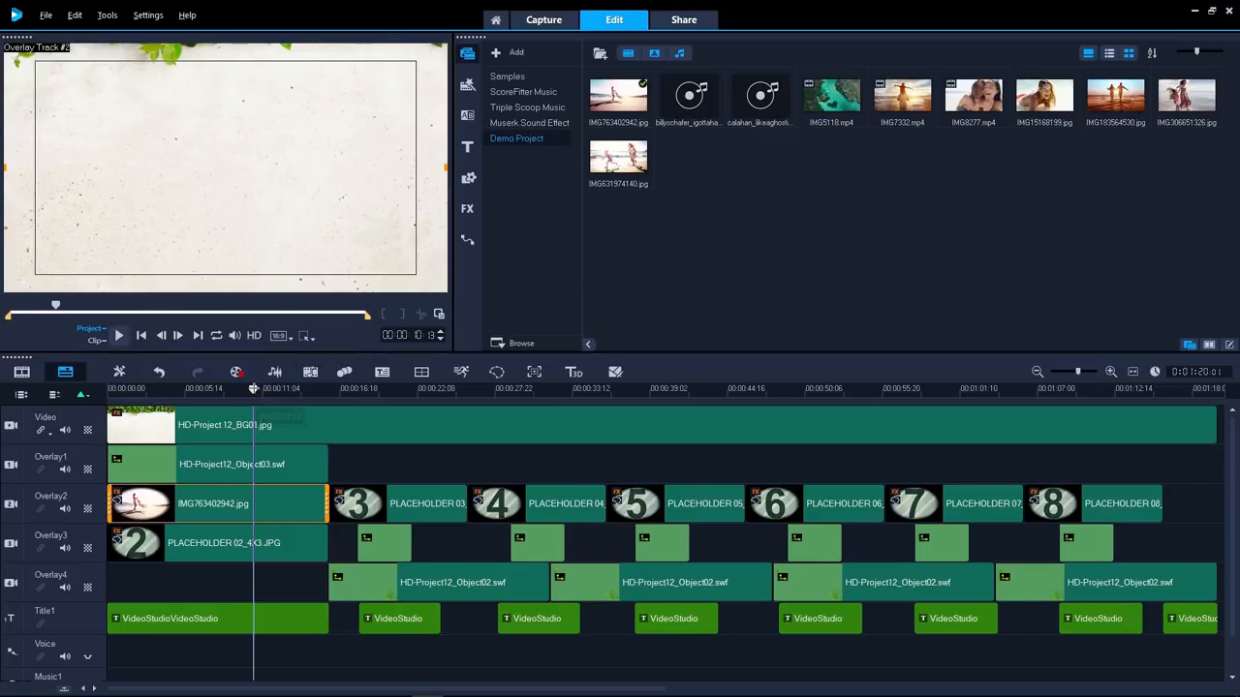
# - Replace the PLACEHOLDER 02 clip on Overlay3 with IMG631974140.jpg and preview the template's opening section
pyautogui.click(608, 165)
pyautogui.press('ctrl')
pyautogui.moveTo(609, 165); pyautogui.dragTo(232, 545)
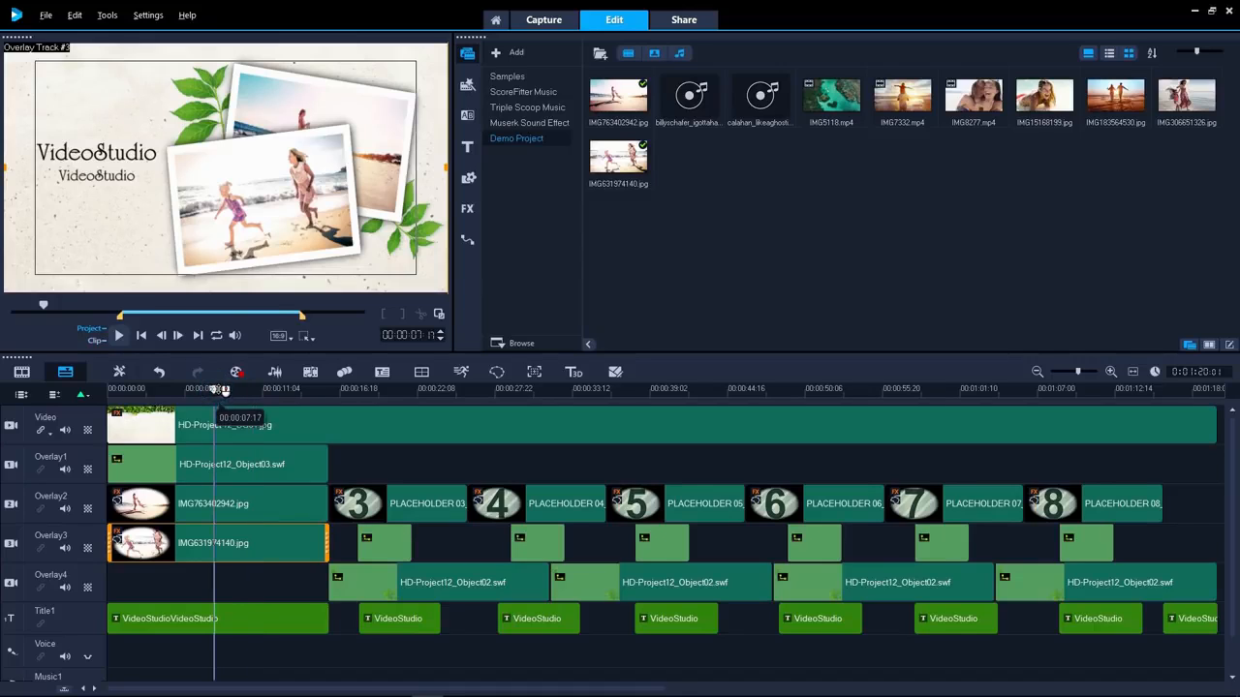
pyautogui.click(241, 388)
pyautogui.click(312, 388)
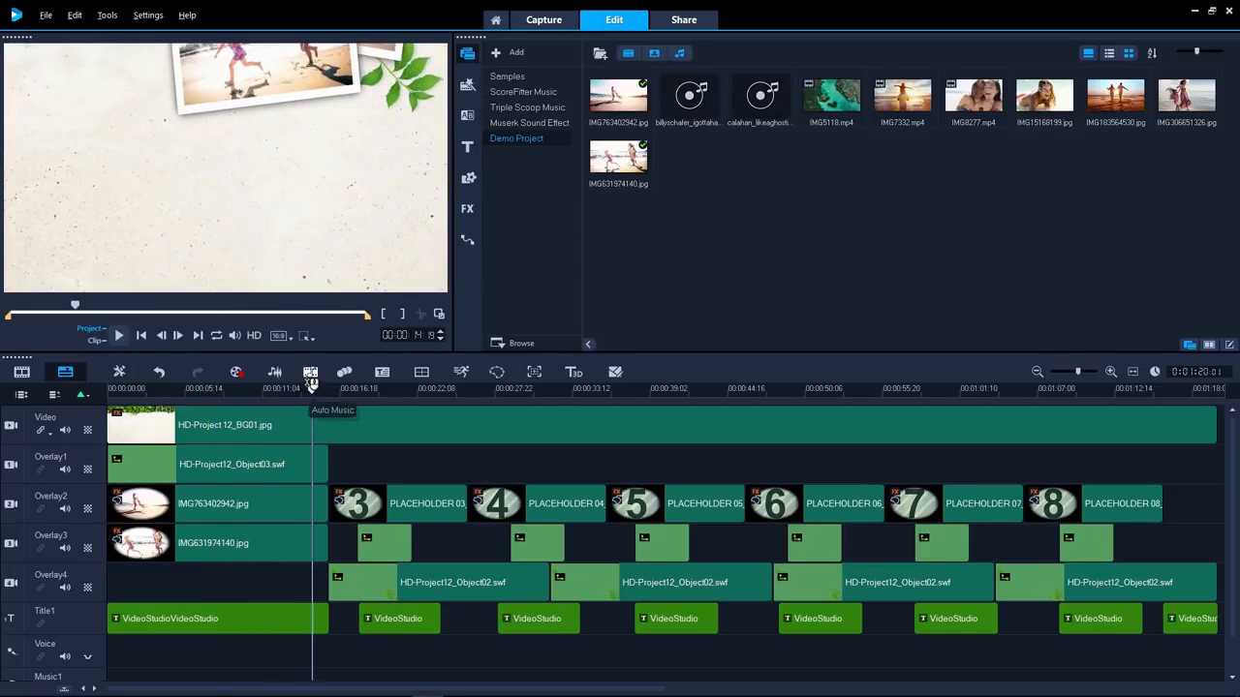
# - Start a new project without saving the changes to the template project
pyautogui.click(45, 15)
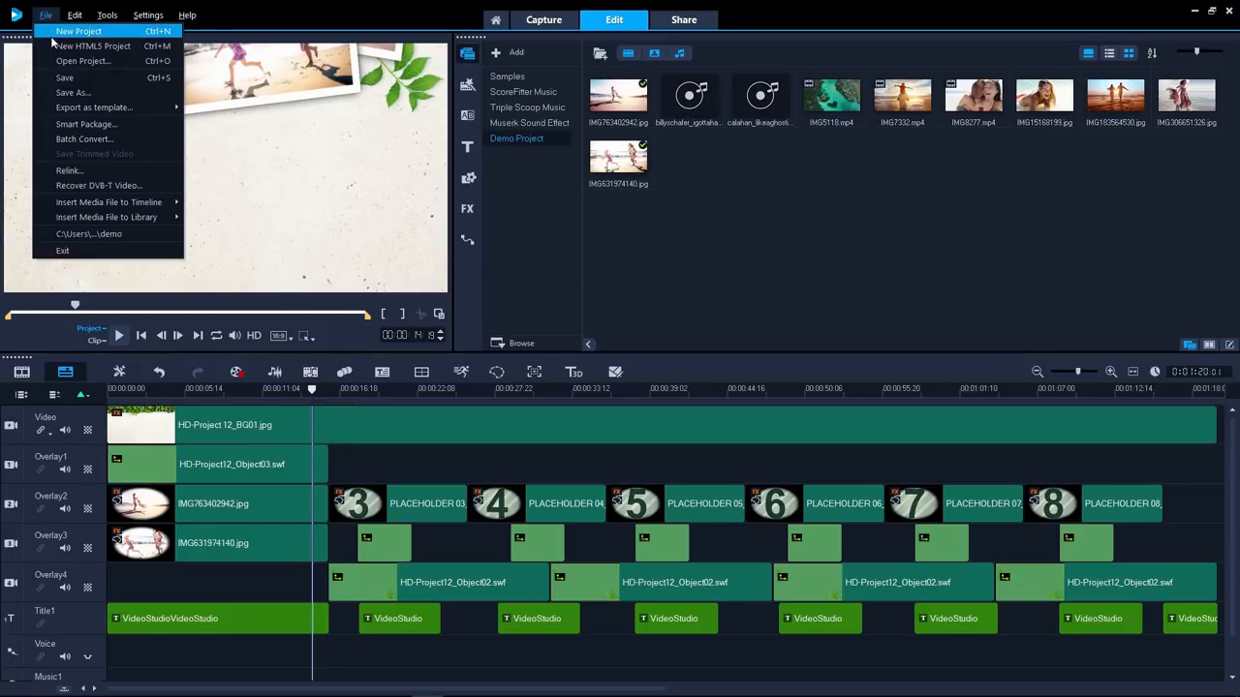
pyautogui.click(54, 32)
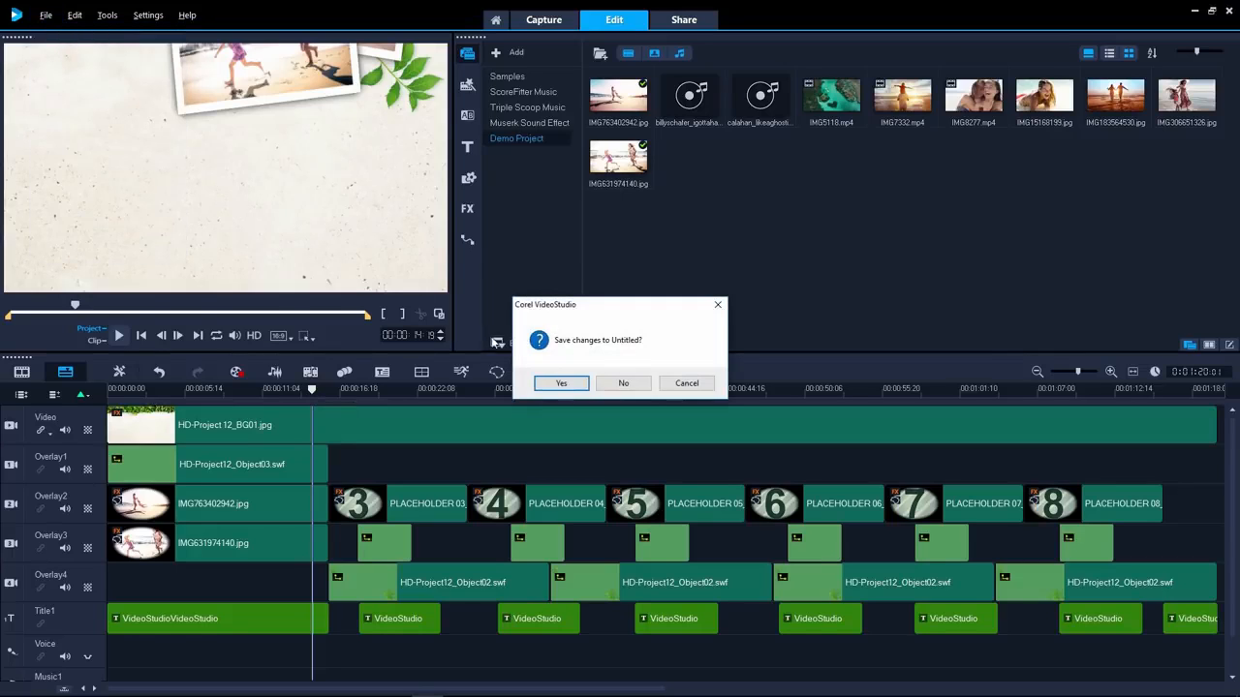
pyautogui.click(621, 384)
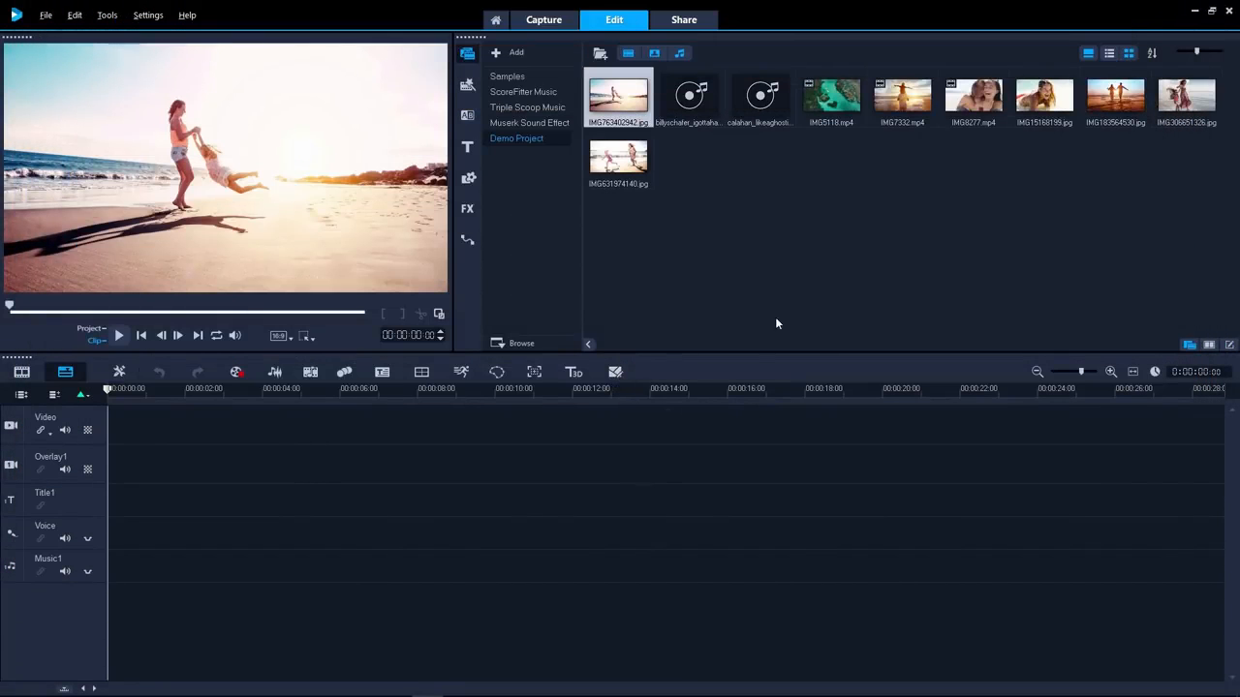
# - Place IMG7332.mp4 at the start of the Video track and preview the footage up to about 17 seconds
pyautogui.moveTo(897, 112); pyautogui.dragTo(440, 423)
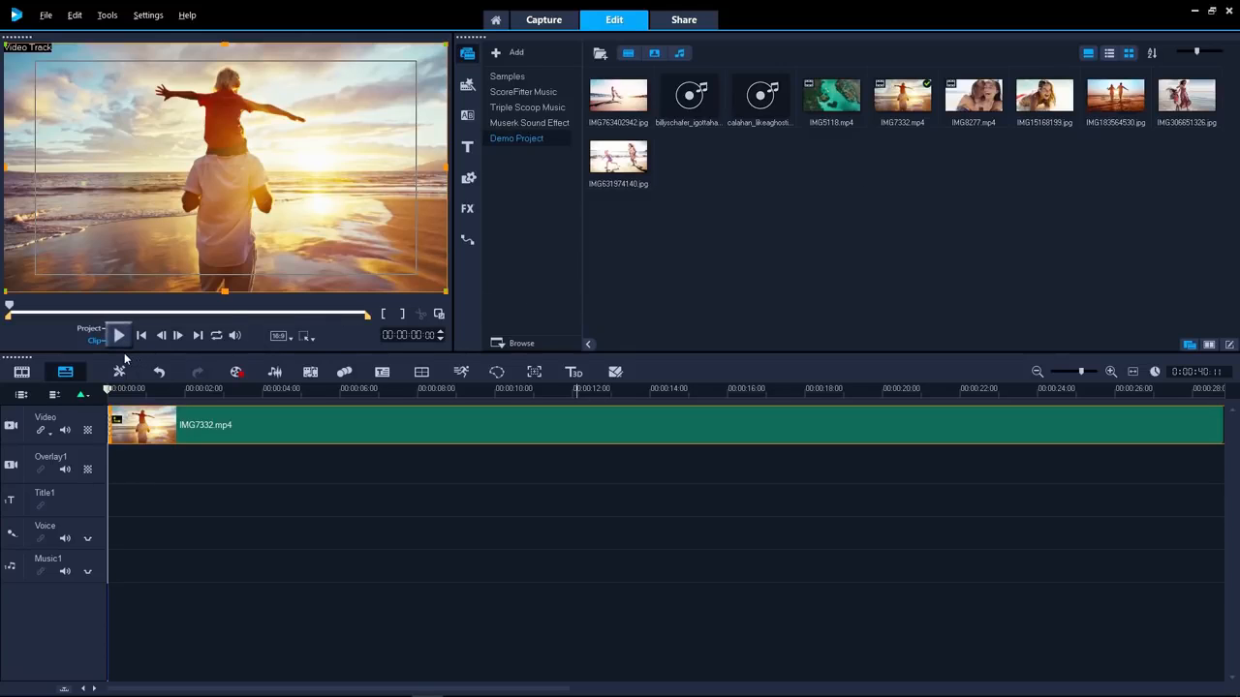
pyautogui.press('space')
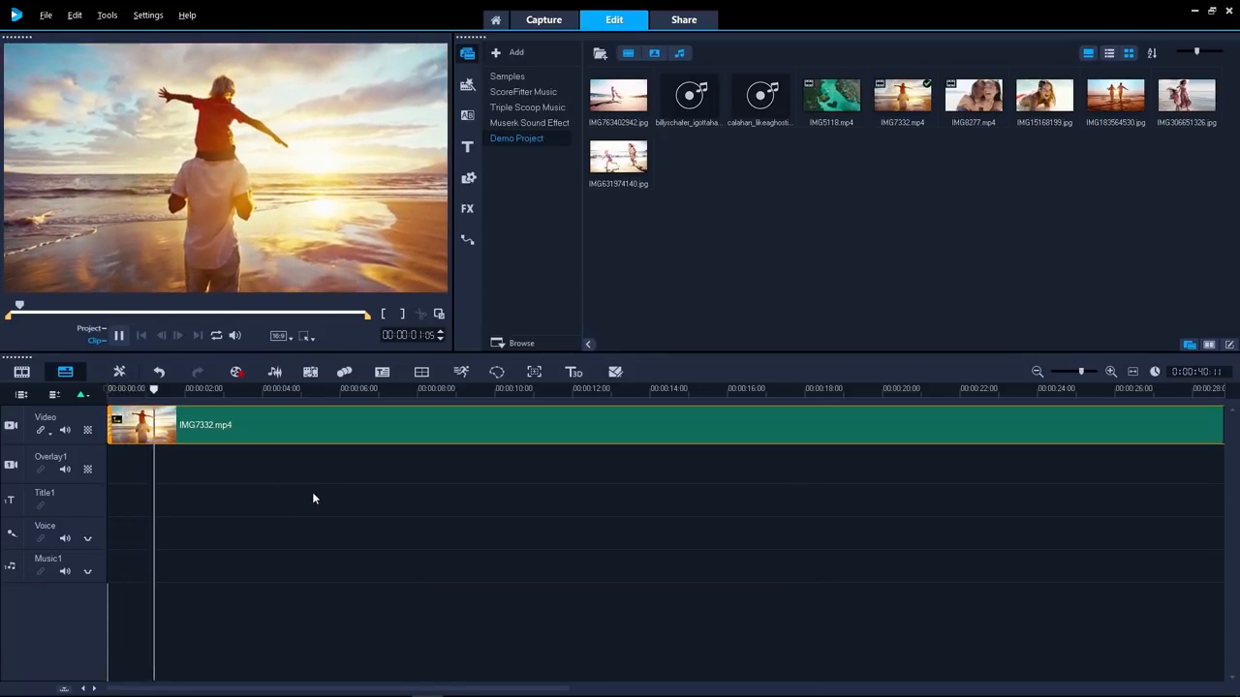
pyautogui.press('space')
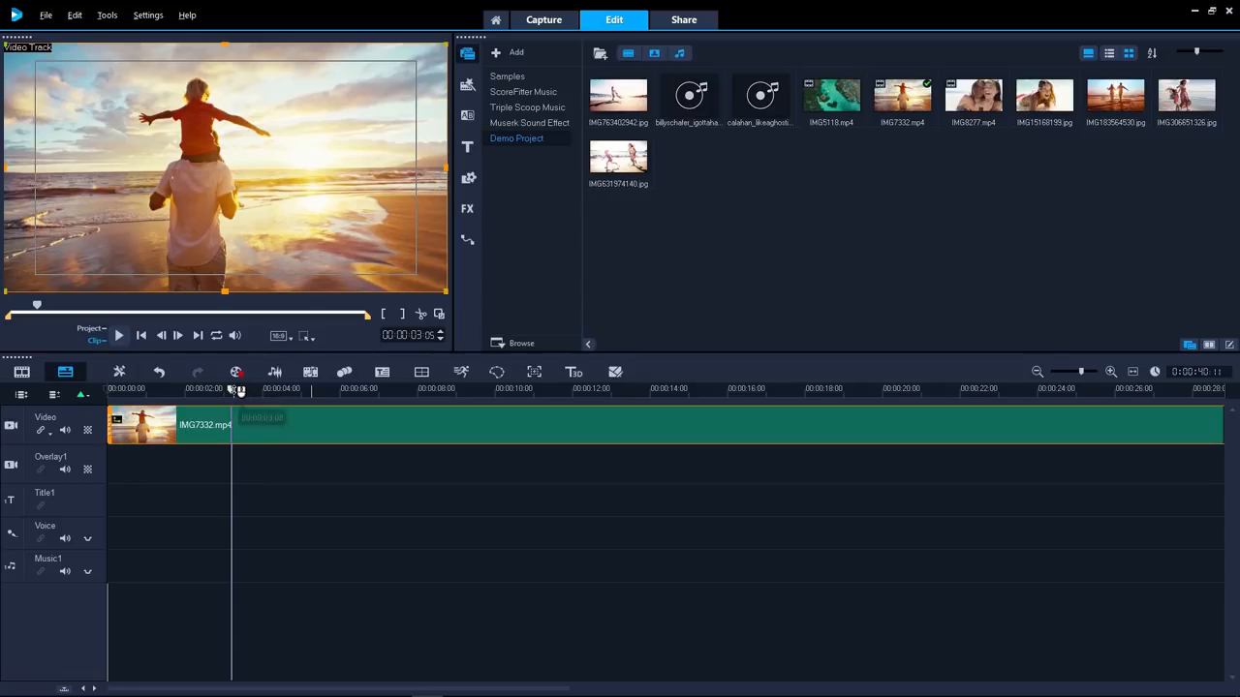
pyautogui.moveTo(232, 388); pyautogui.dragTo(791, 391)
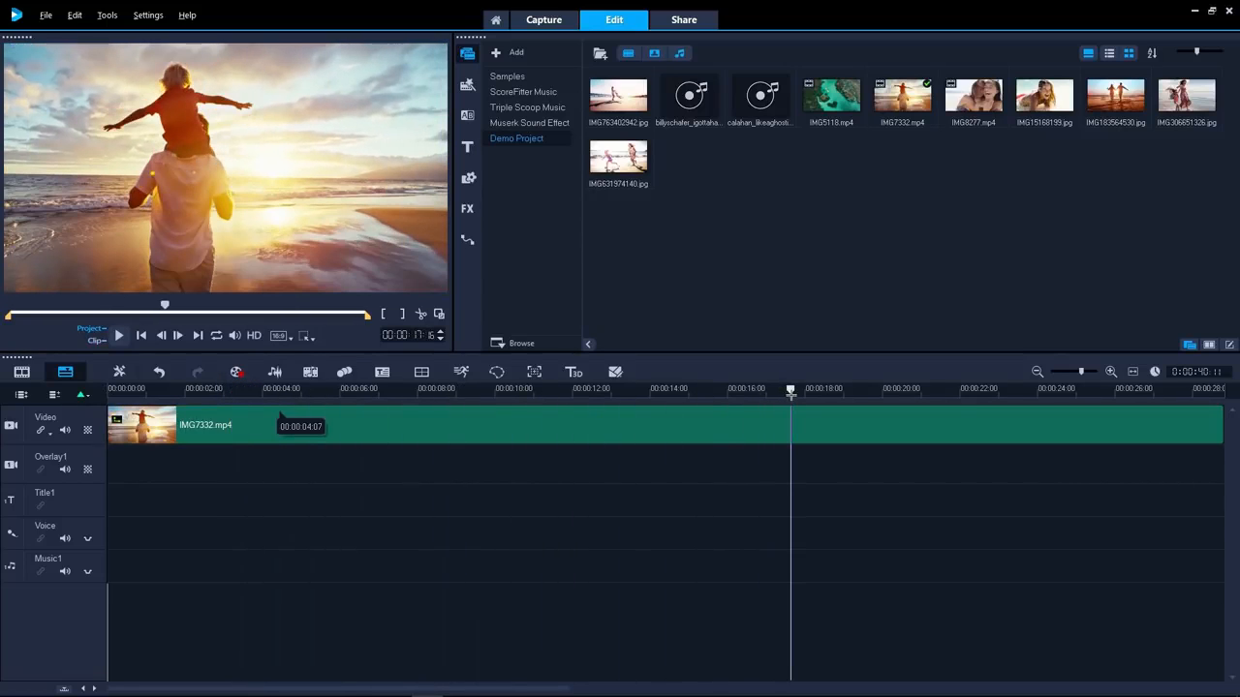
# - Trim the end of the IMG7332.mp4 clip on the Video track to about 00:00:24:21
pyautogui.click(1036, 371)
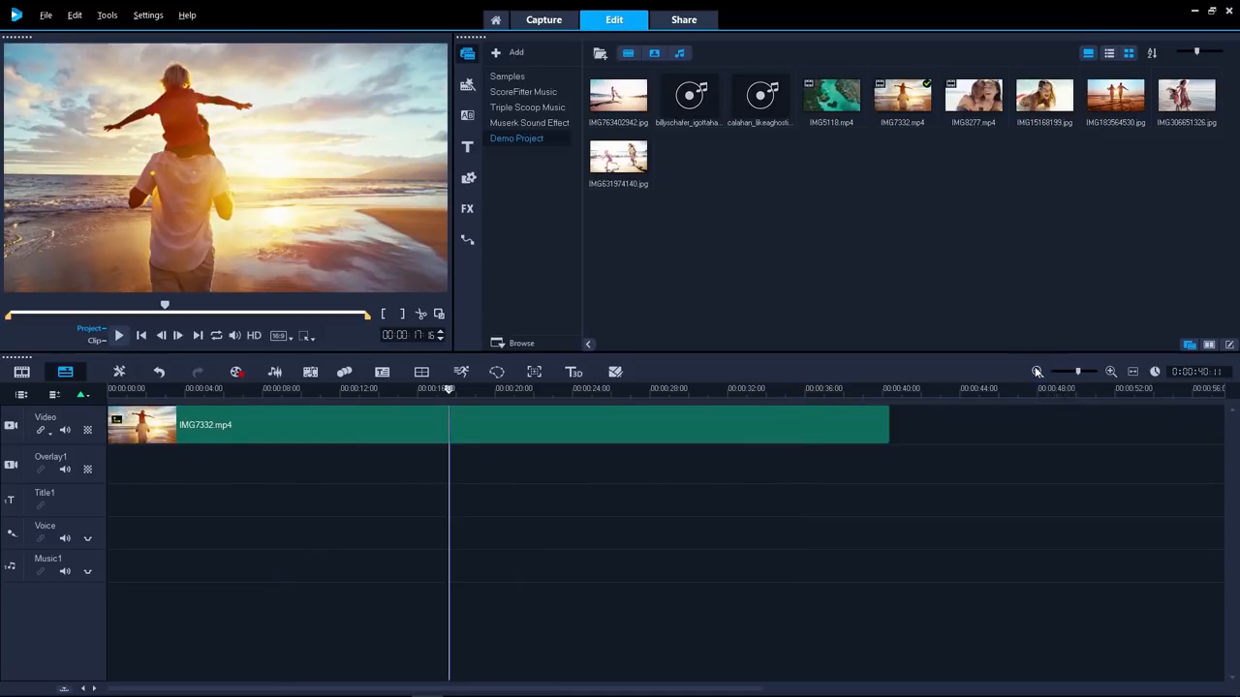
pyautogui.click(1110, 372)
pyautogui.click(1110, 372)
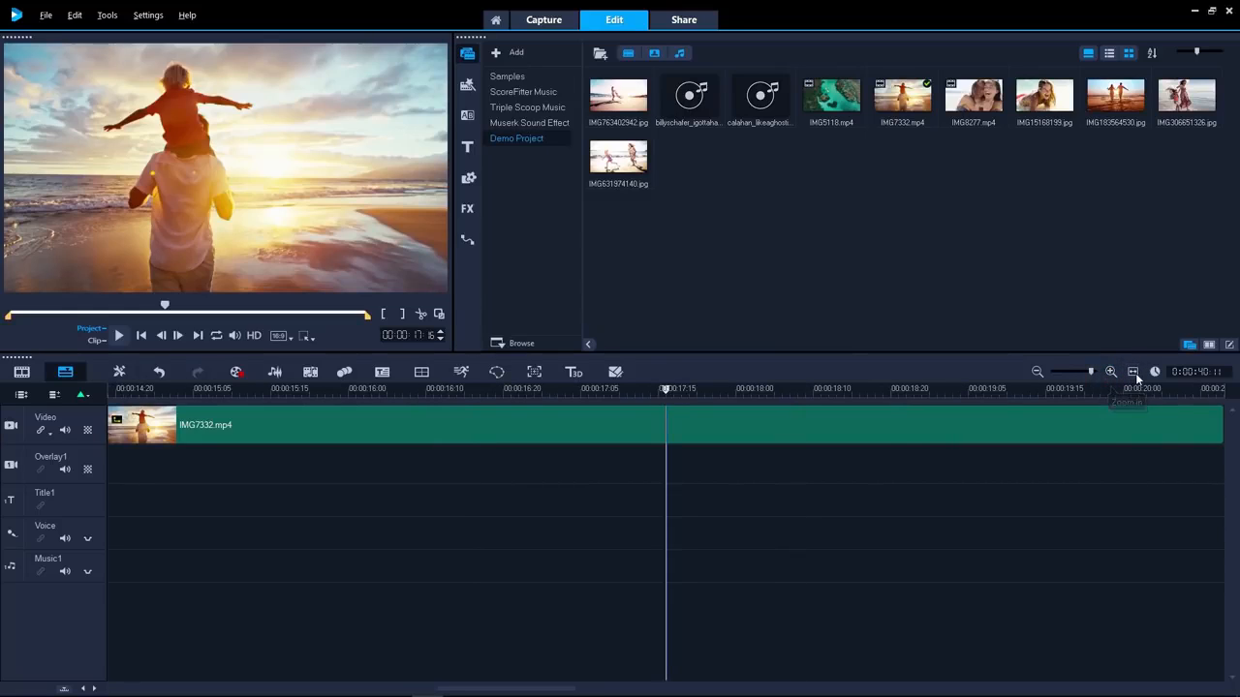
pyautogui.click(1133, 374)
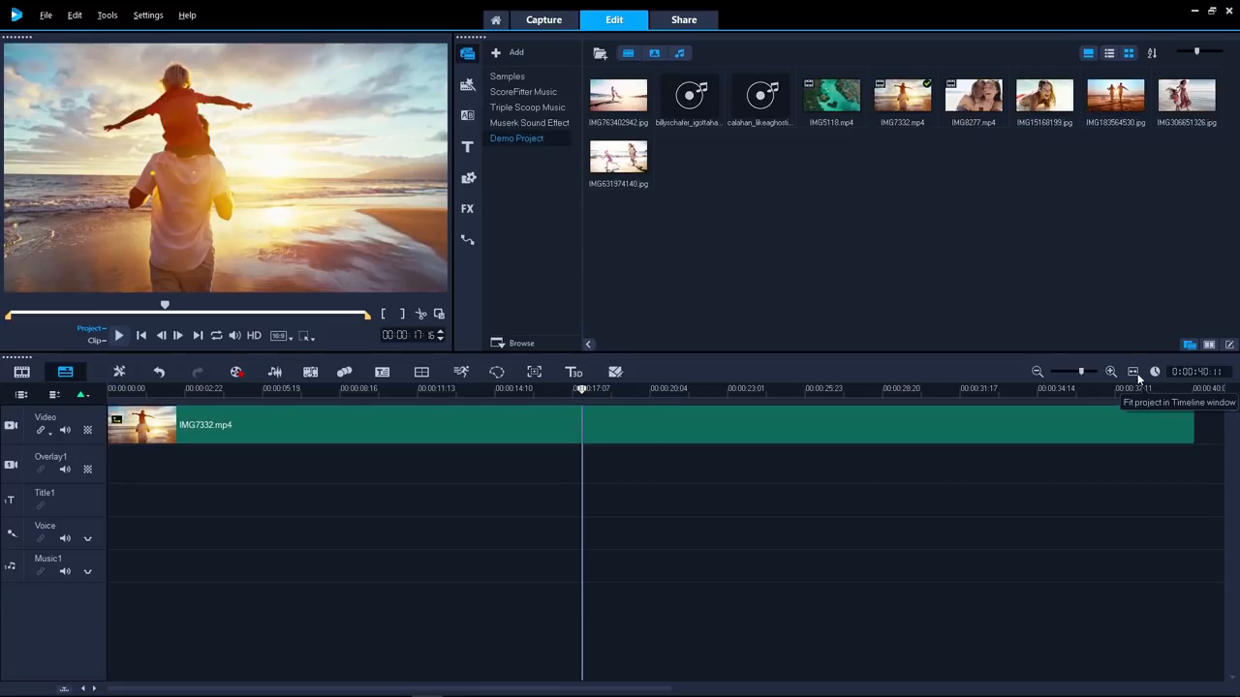
pyautogui.click(1118, 425)
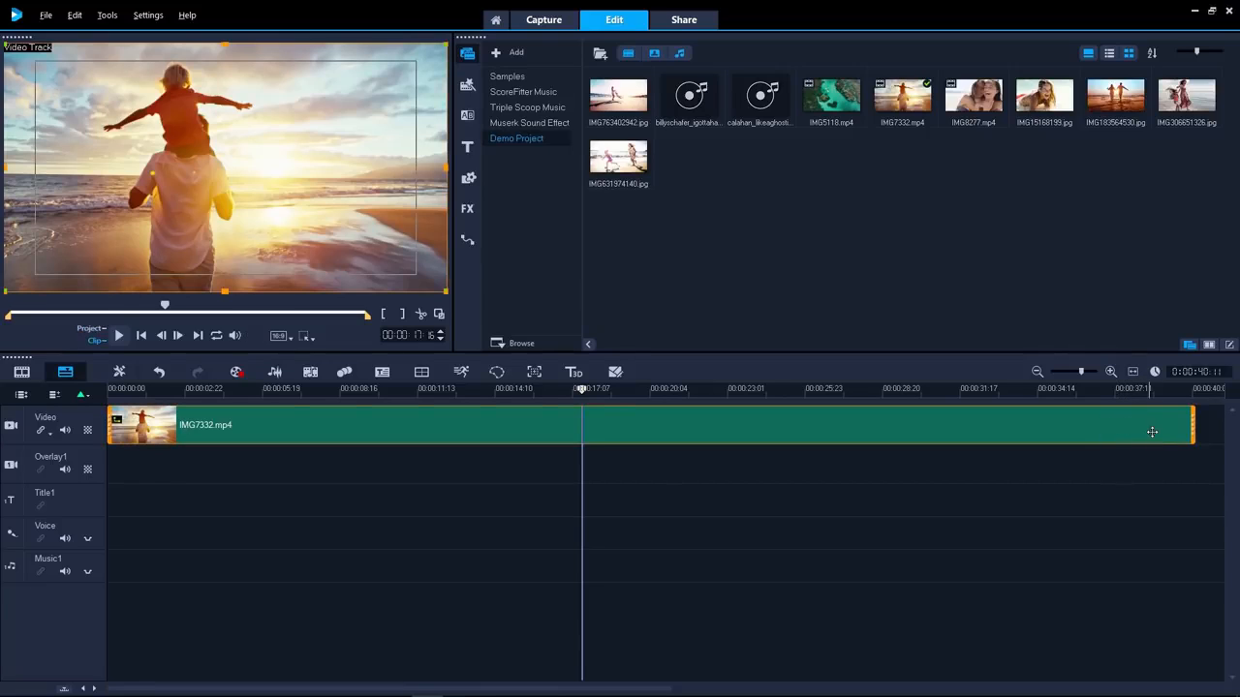
pyautogui.moveTo(1194, 434); pyautogui.dragTo(777, 411)
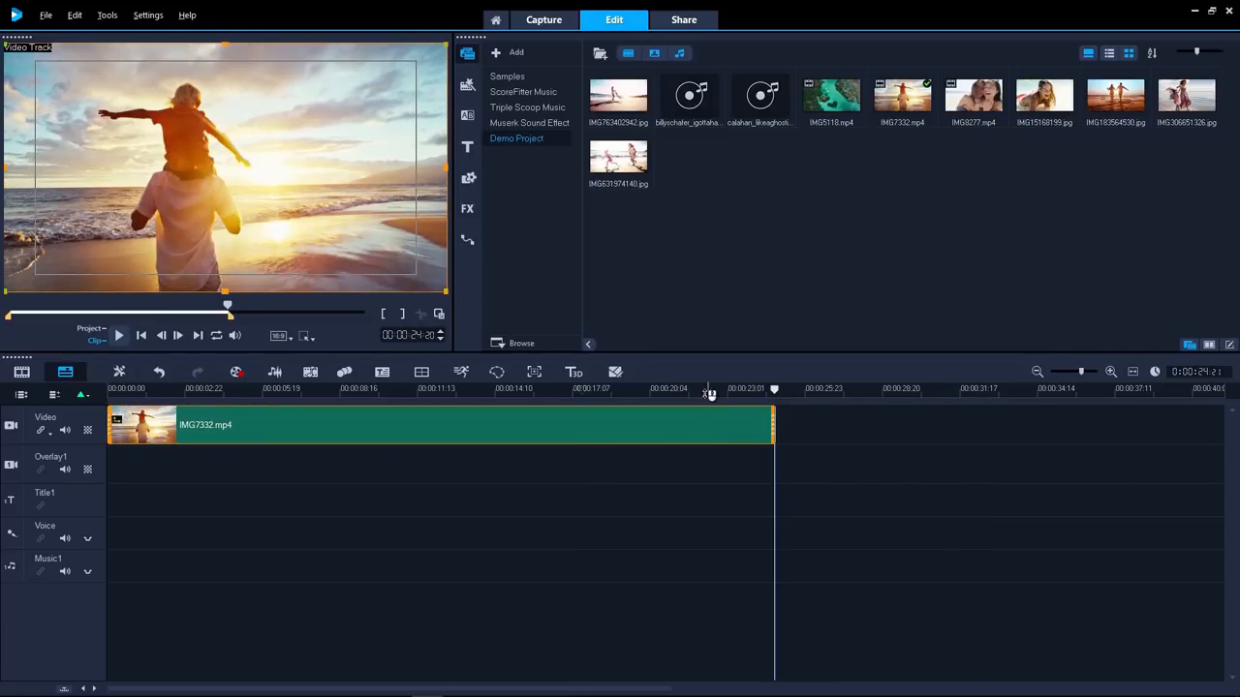
# - Split the IMG7332.mp4 clip at about 00:00:17:13 and delete the part after the cut
pyautogui.click(580, 388)
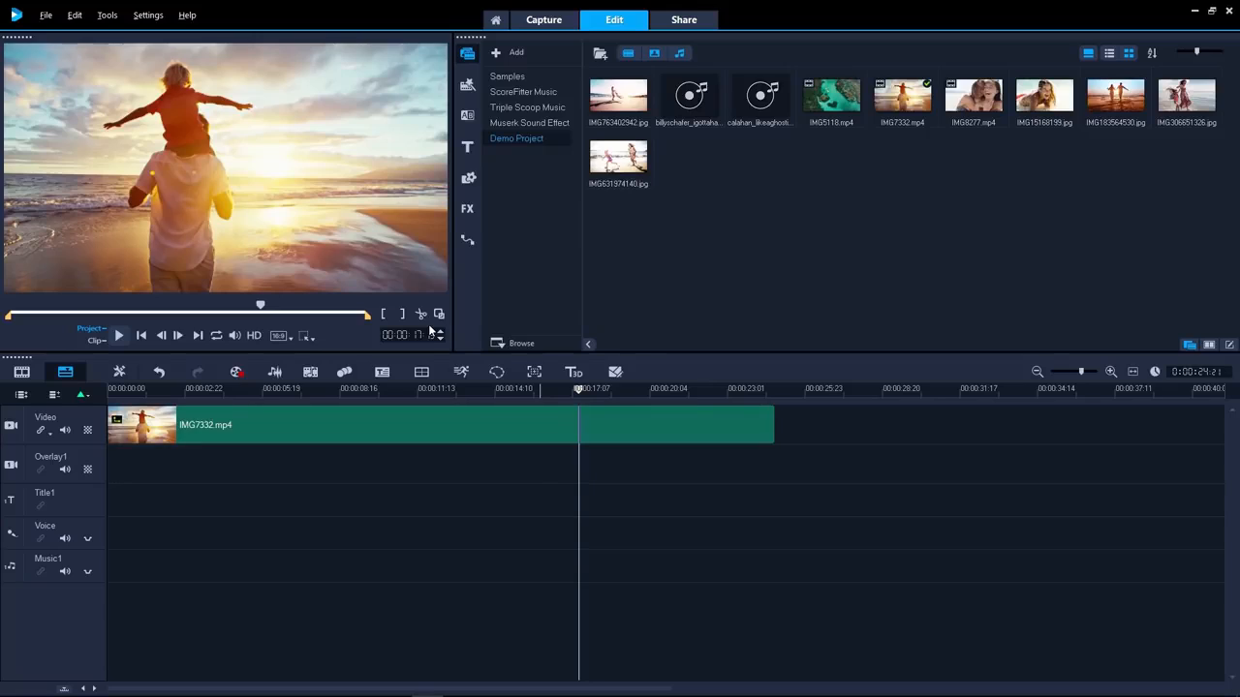
pyautogui.press('s')
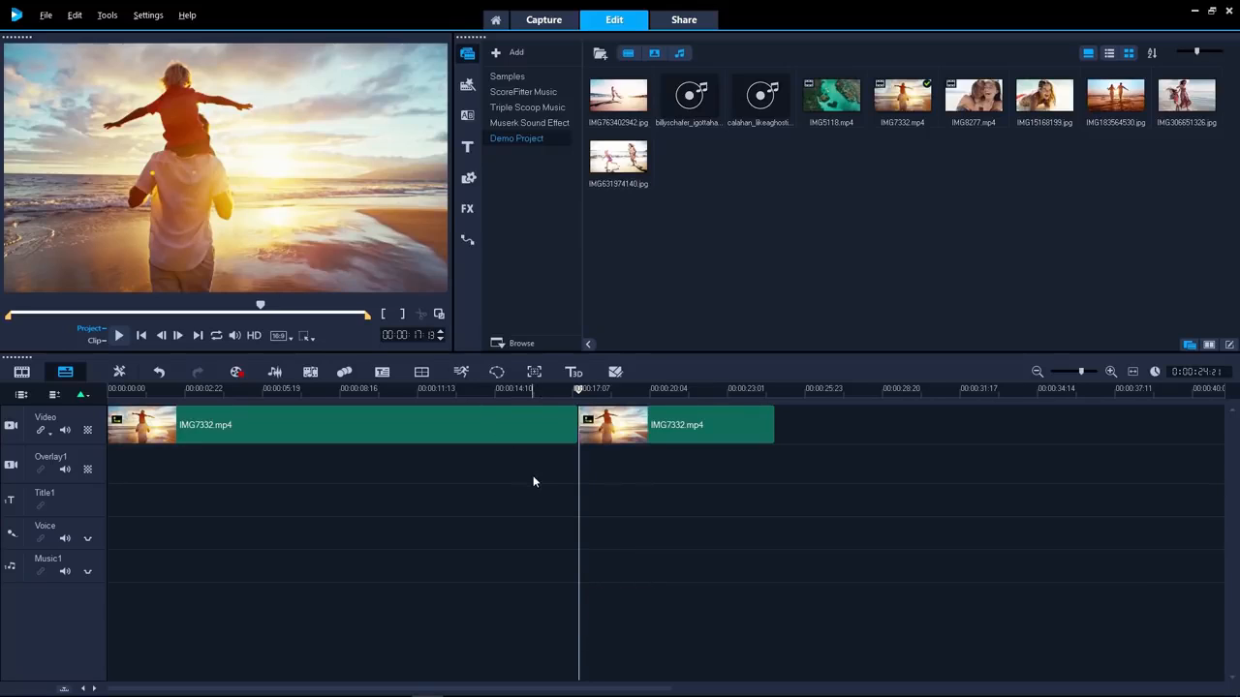
pyautogui.click(690, 451)
pyautogui.press('Delete')
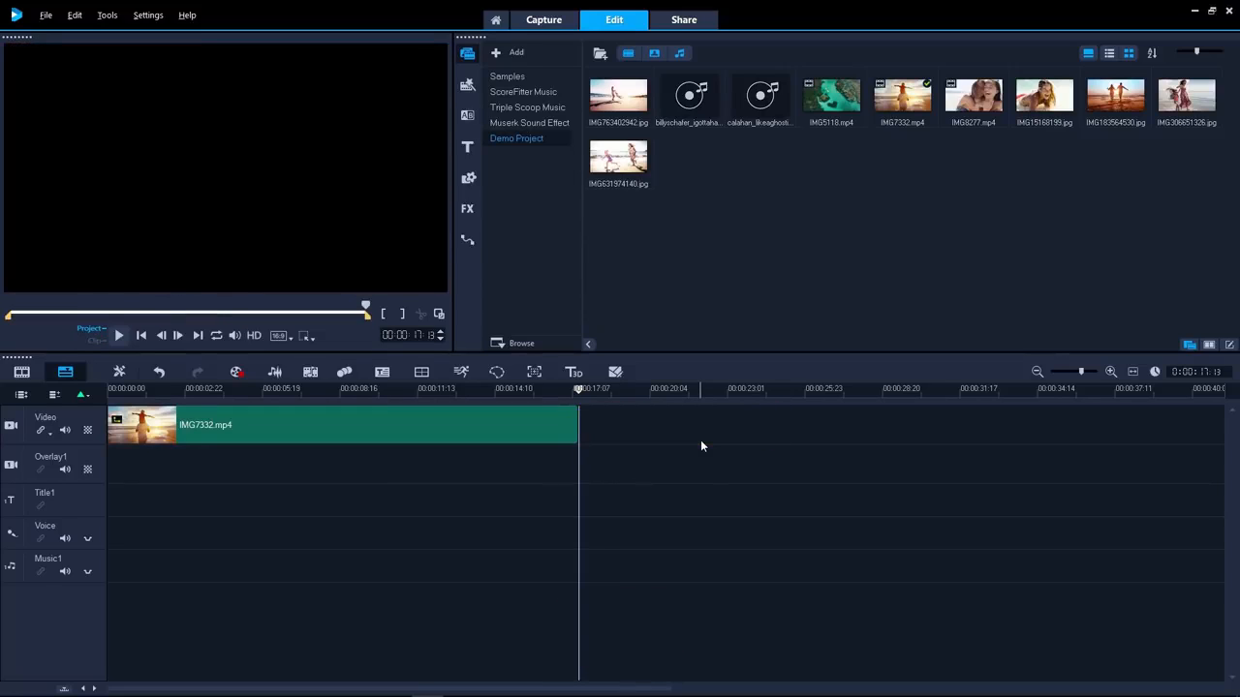
# - Reduce the height of the IMG7332.mp4 clip from its lower edge in the preview and restore it to fill the frame
pyautogui.click(500, 420)
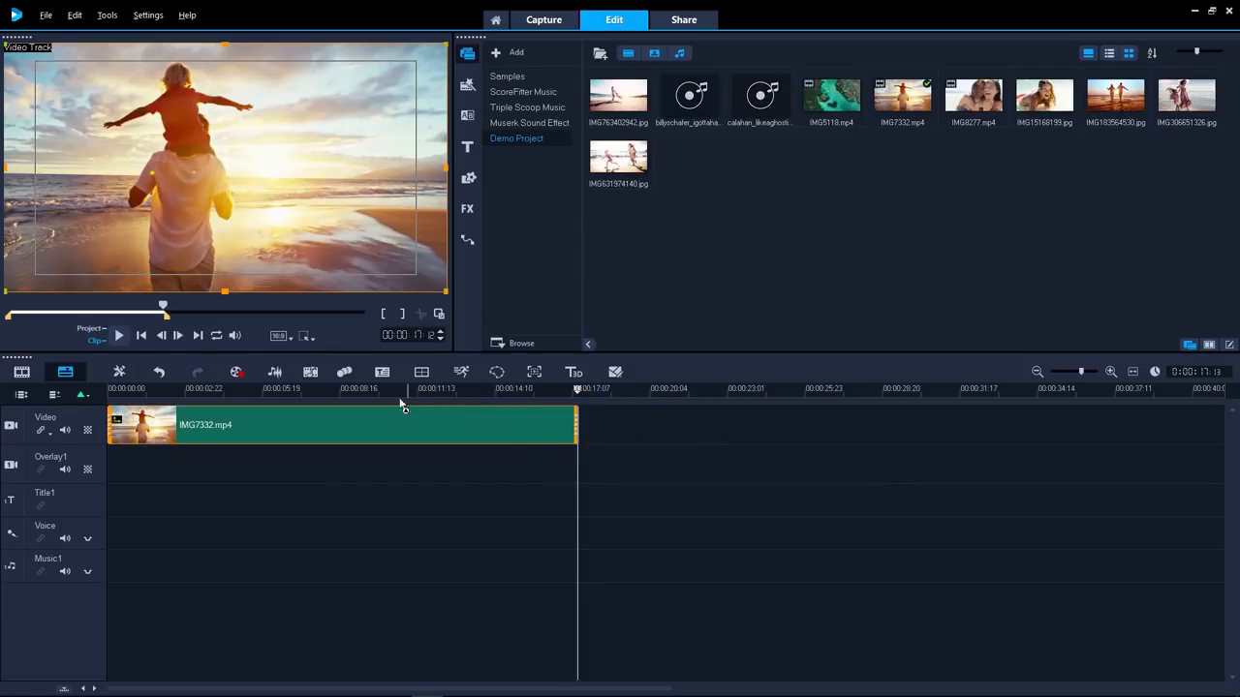
pyautogui.click(306, 336)
pyautogui.click(332, 360)
pyautogui.moveTo(226, 290); pyautogui.dragTo(230, 253)
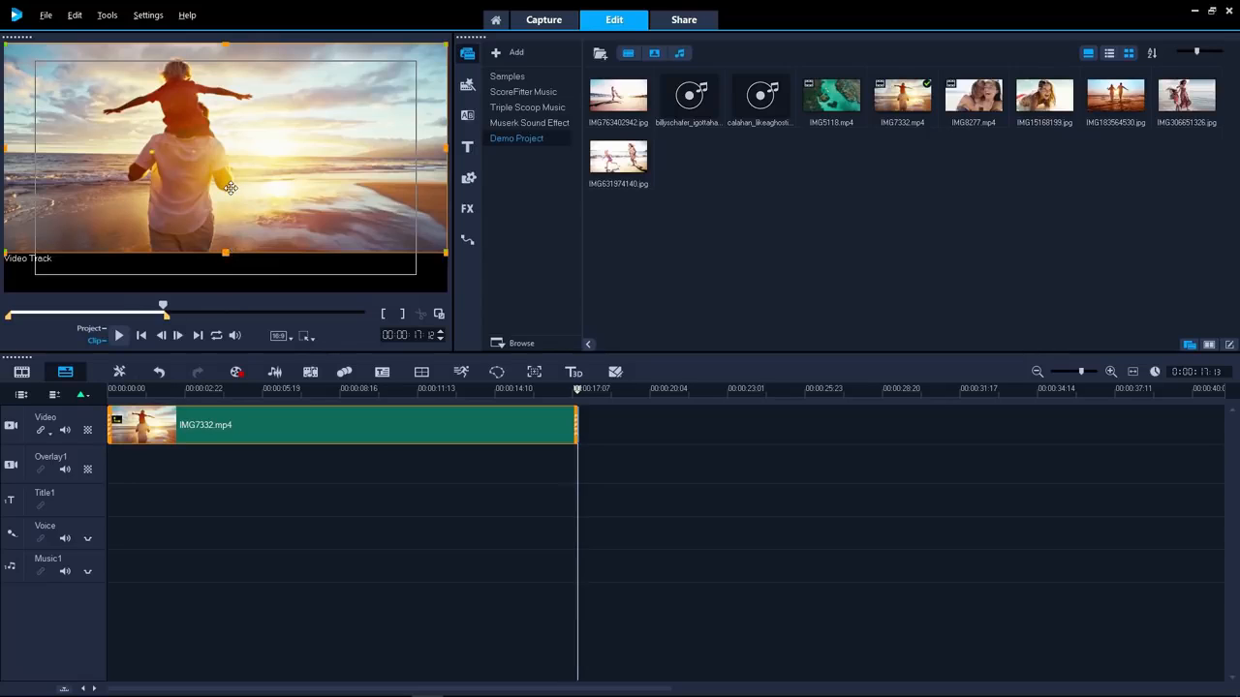
pyautogui.moveTo(226, 253); pyautogui.dragTo(227, 293)
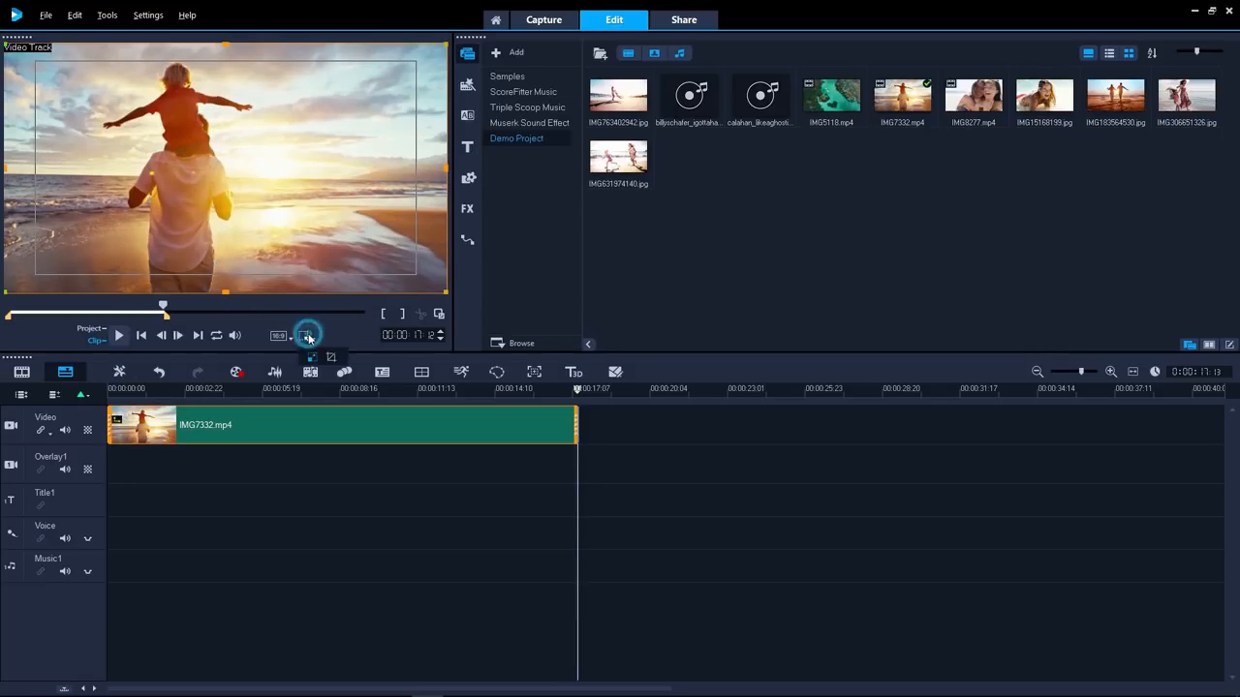
# - Switch the preview to crop mode and adjust the crop of the IMG7332.mp4 clip from its lower-right corner
pyautogui.click(331, 358)
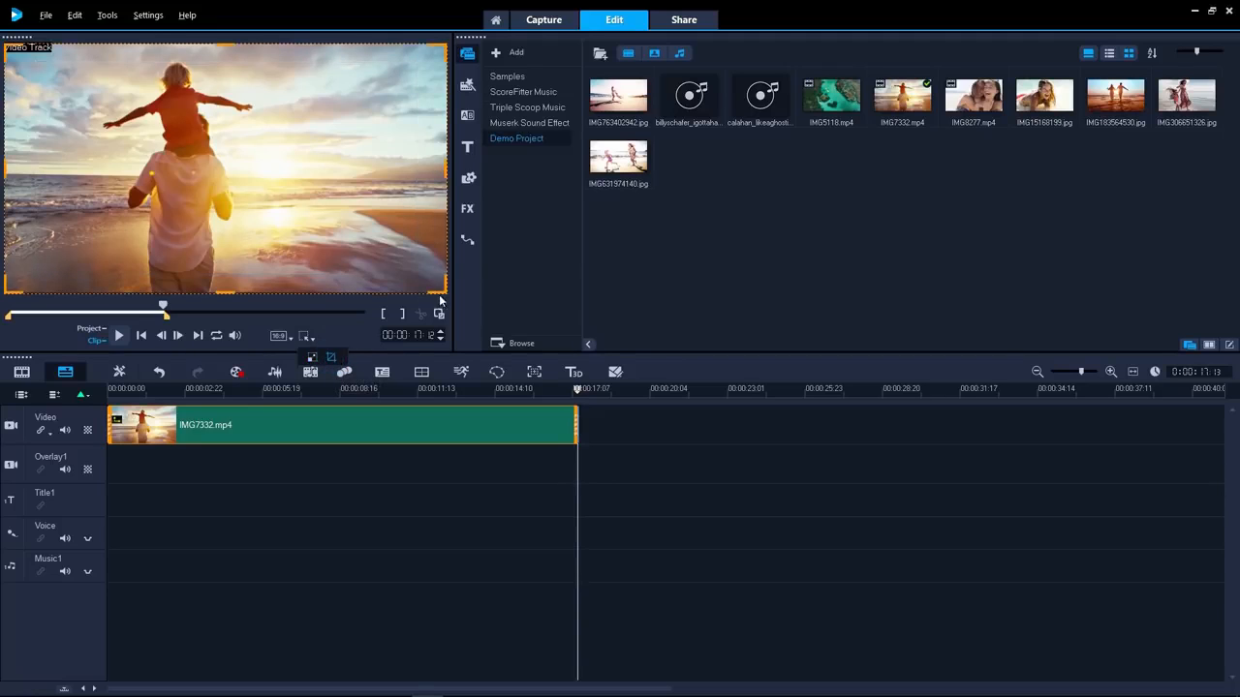
pyautogui.moveTo(435, 290)
pyautogui.mouseDown()
pyautogui.moveTo(348, 243)
pyautogui.moveTo(449, 294)
pyautogui.mouseUp()
# - Add IMG8277.mp4 and IMG631974140.jpg one after the other behind IMG7332.mp4 on the Video track
pyautogui.moveTo(964, 109); pyautogui.dragTo(612, 432)
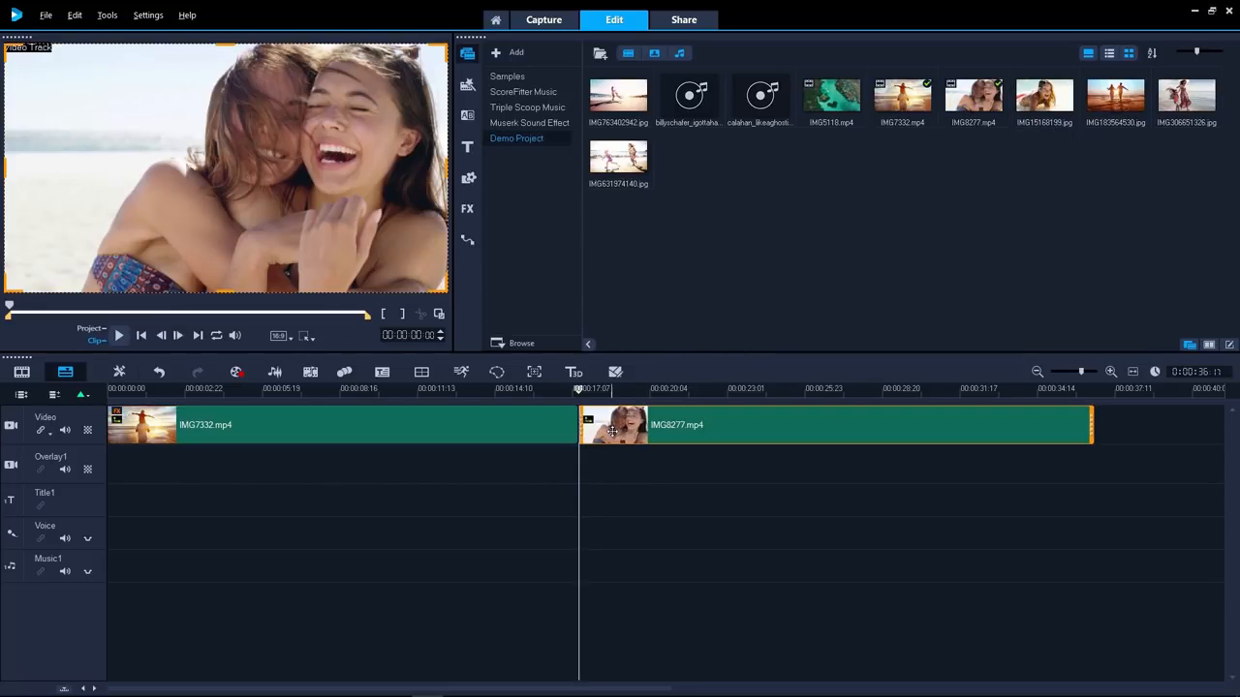
pyautogui.moveTo(616, 167); pyautogui.dragTo(1117, 434)
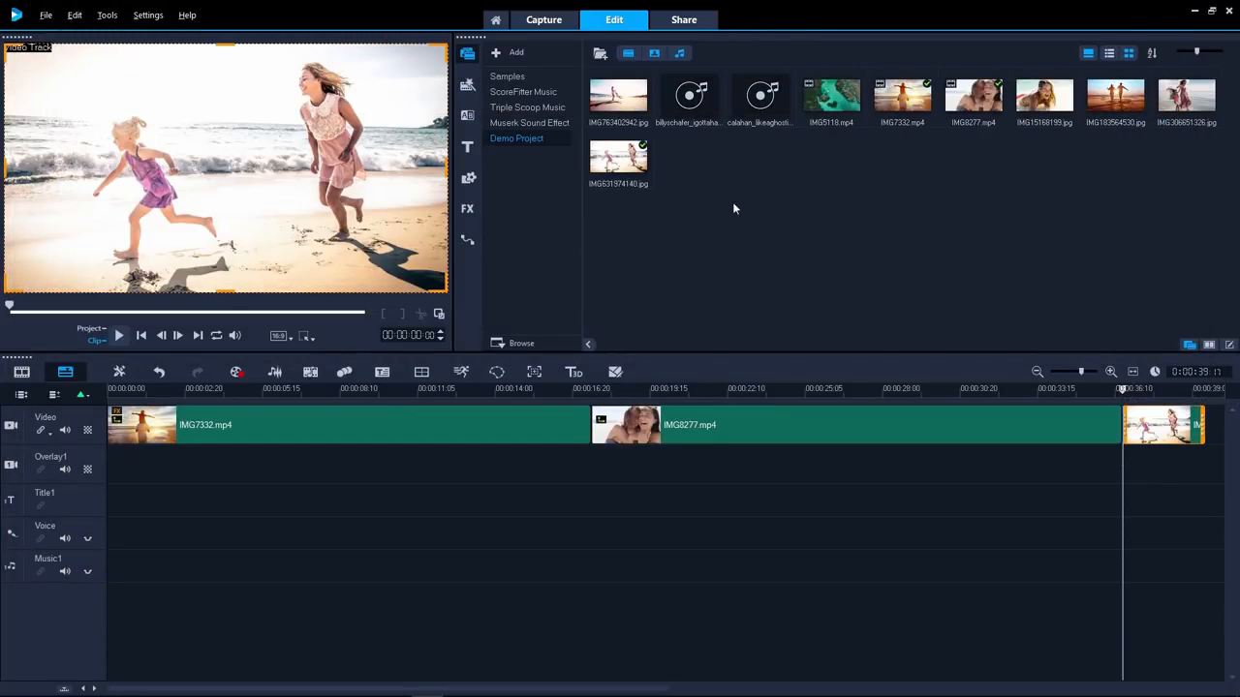
# - Insert the Spin Door transition between IMG7332.mp4 and IMG8277.mp4 and play it back
pyautogui.click(467, 116)
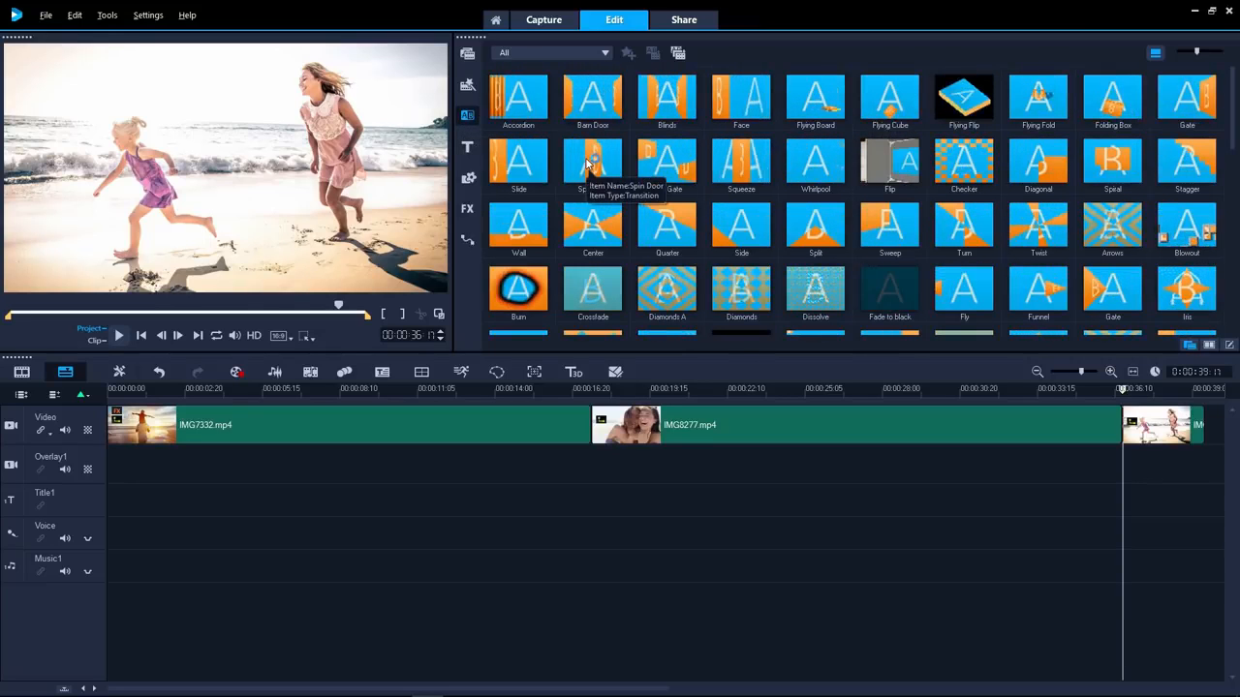
pyautogui.moveTo(589, 163); pyautogui.dragTo(594, 423)
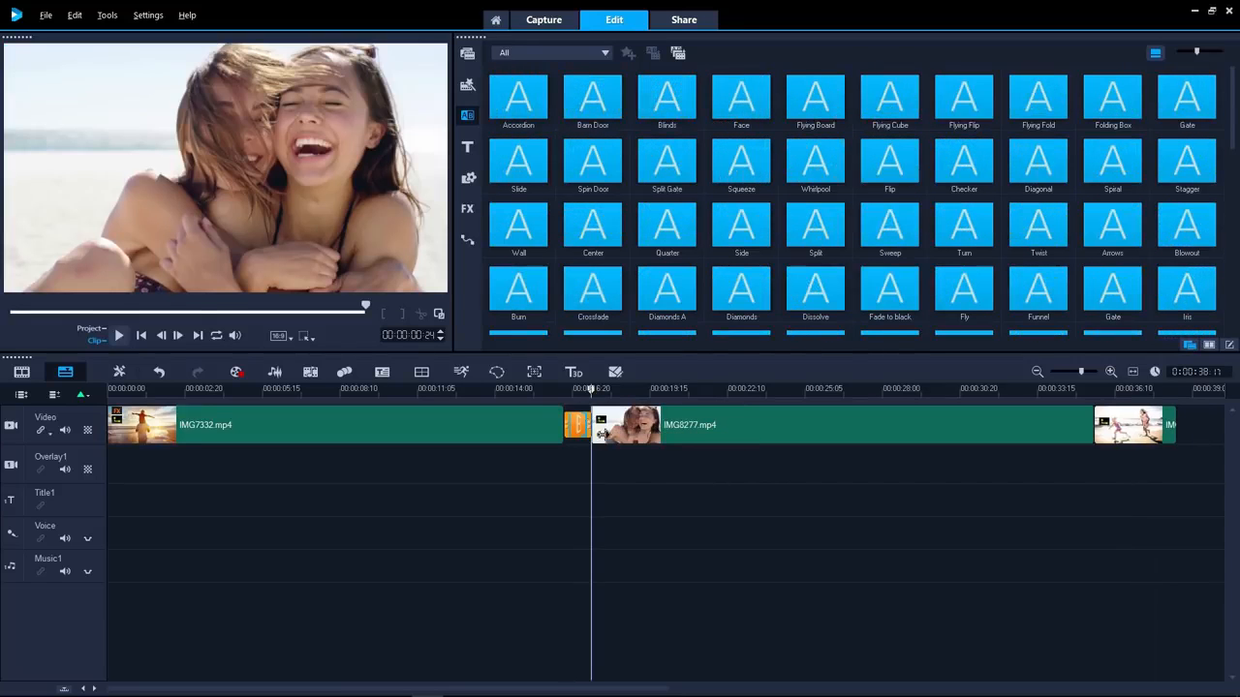
pyautogui.click(577, 426)
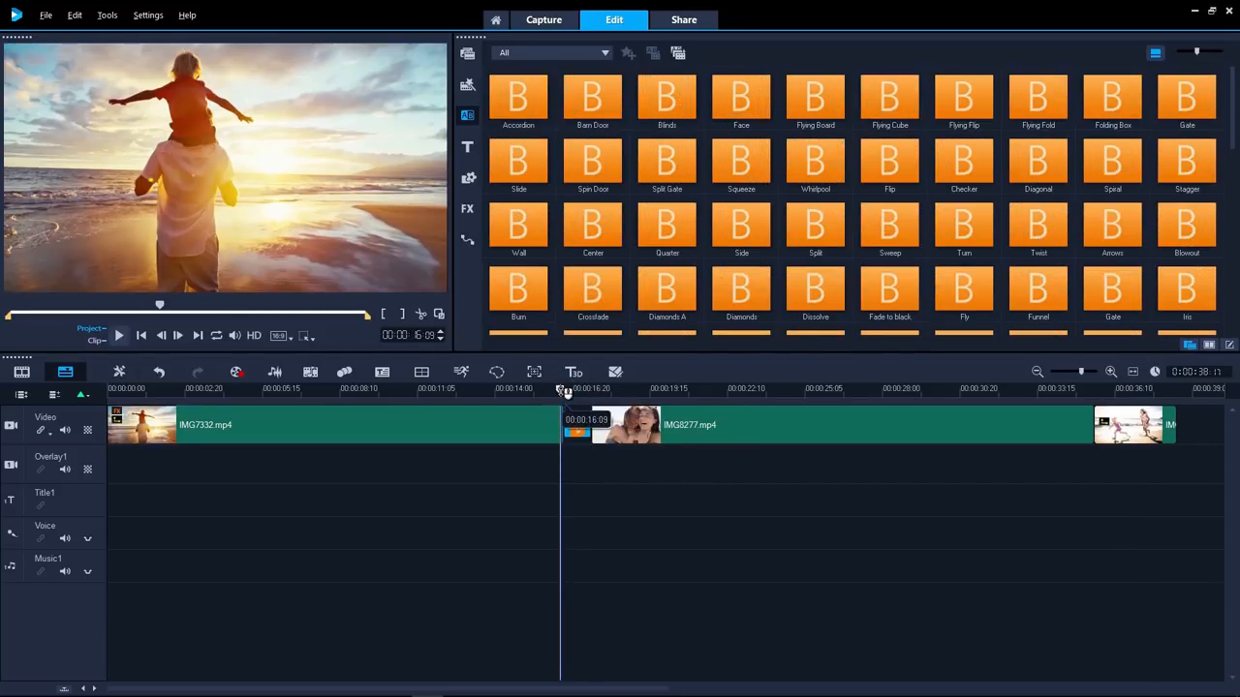
pyautogui.press('space')
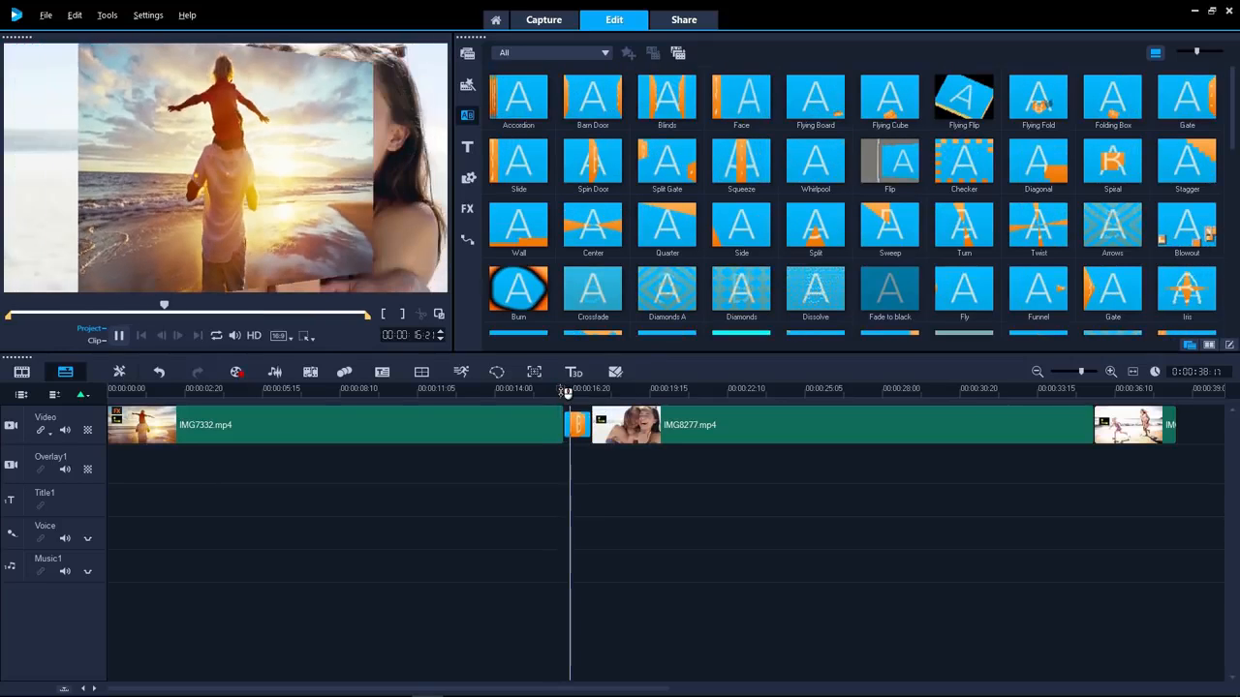
pyautogui.press('space')
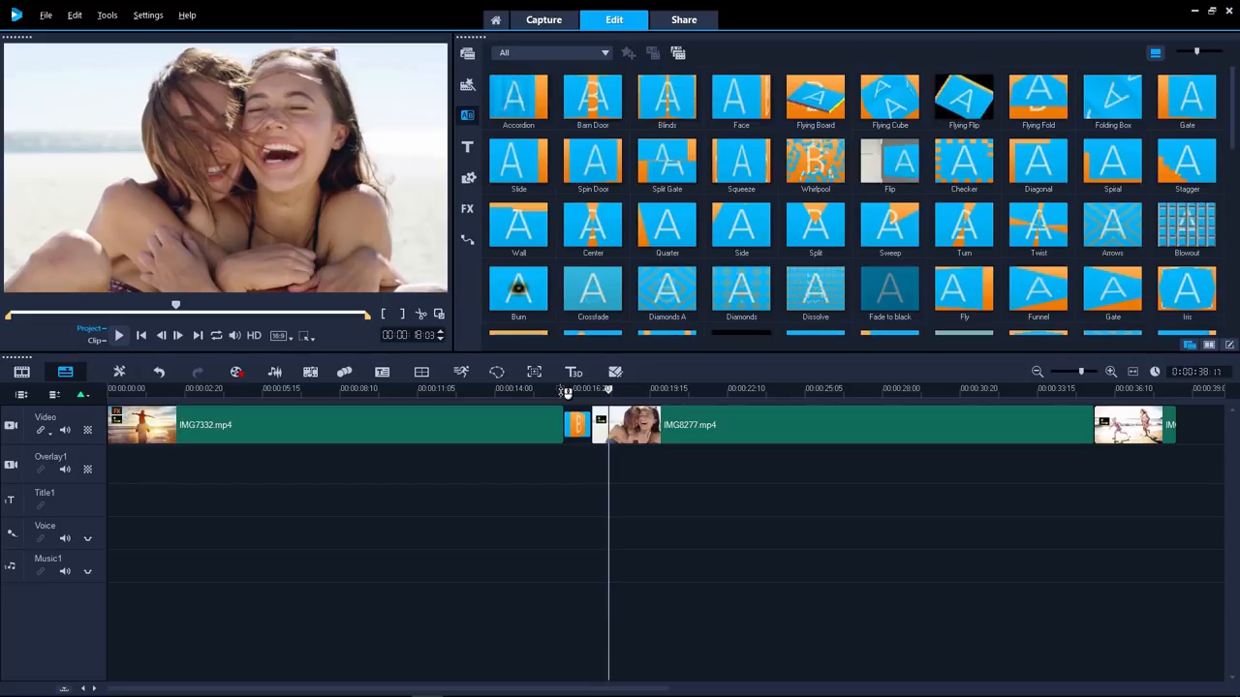
# - Lengthen the Spin Door transition between IMG7332.mp4 and IMG8277.mp4 to about 00:00:04:12
pyautogui.click(576, 434)
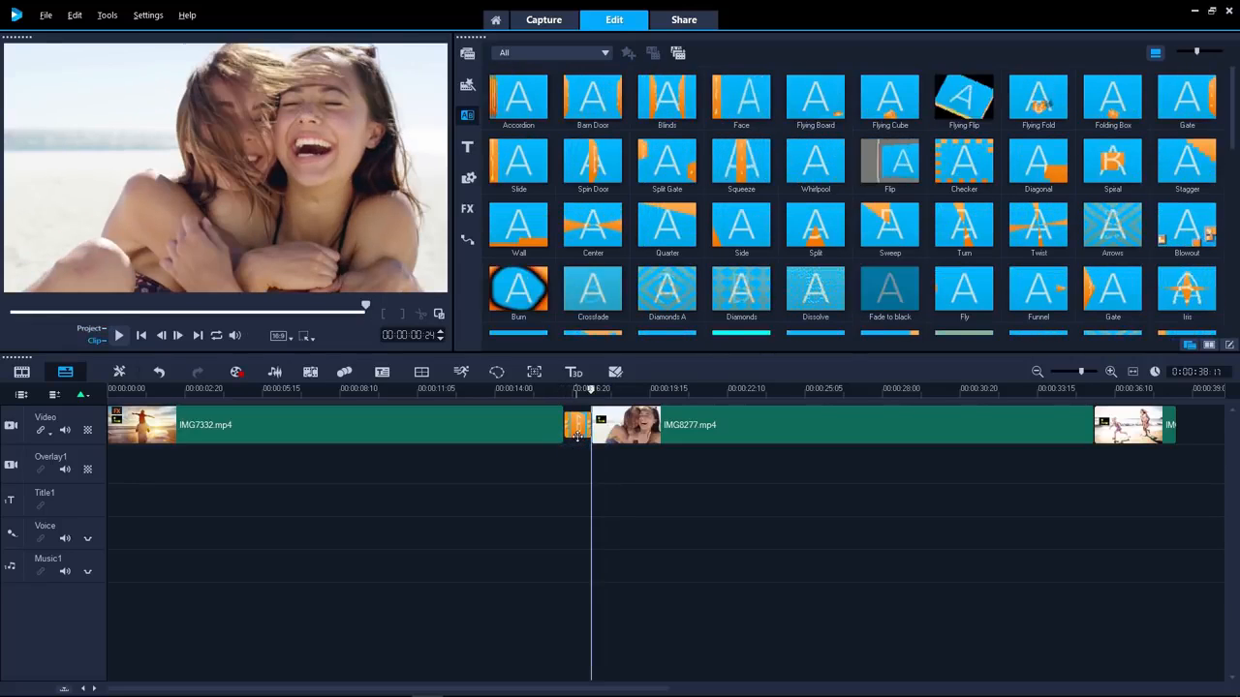
pyautogui.moveTo(647, 434); pyautogui.dragTo(692, 436)
pyautogui.click(618, 390)
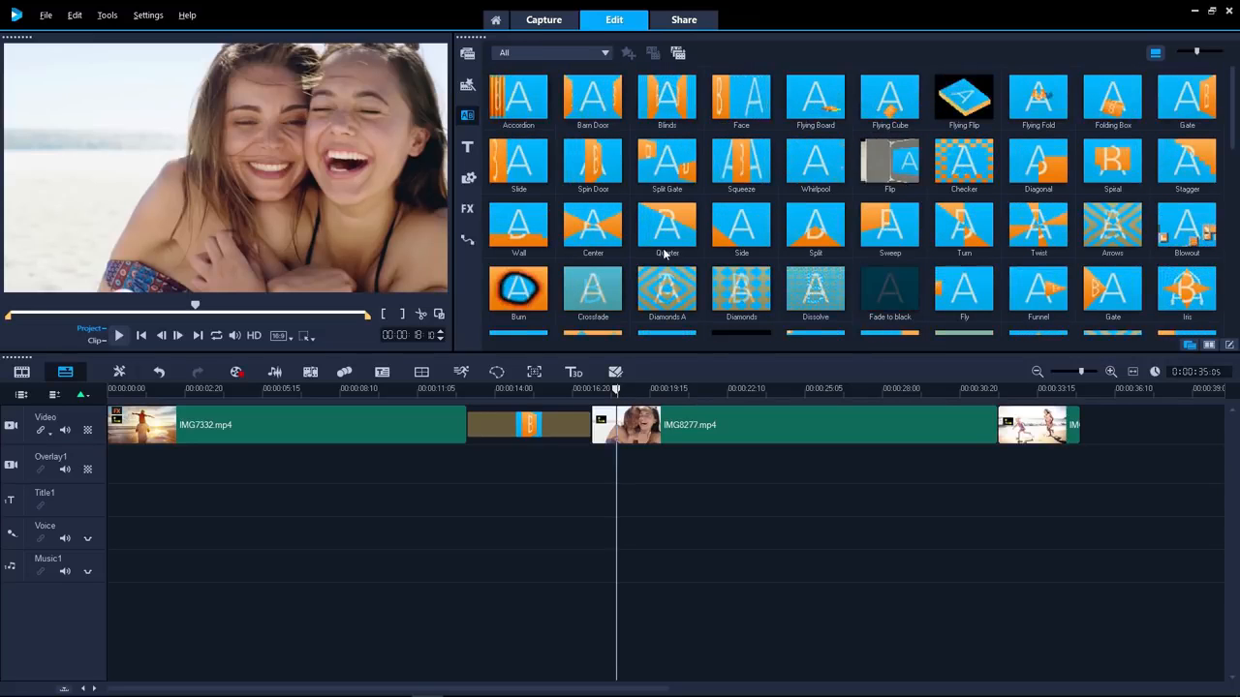
# - Apply the Split Gate transition to the whole Video track, overwriting the existing transition
pyautogui.rightClick(675, 172)
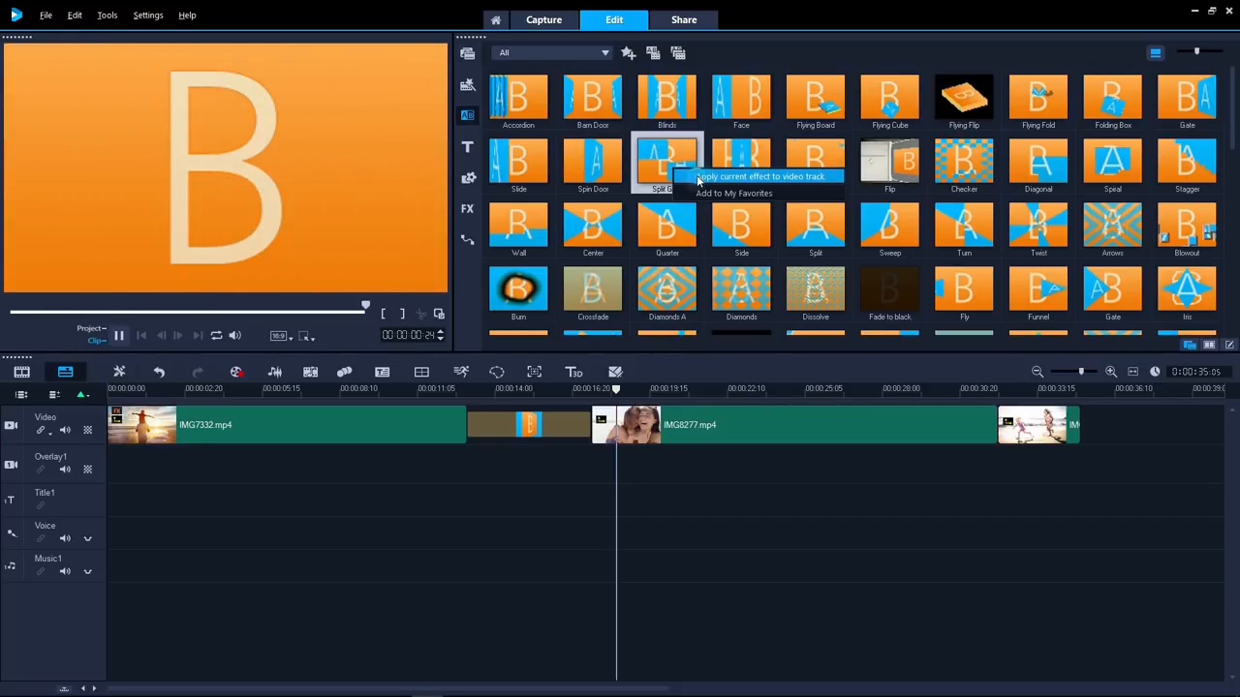
pyautogui.click(695, 178)
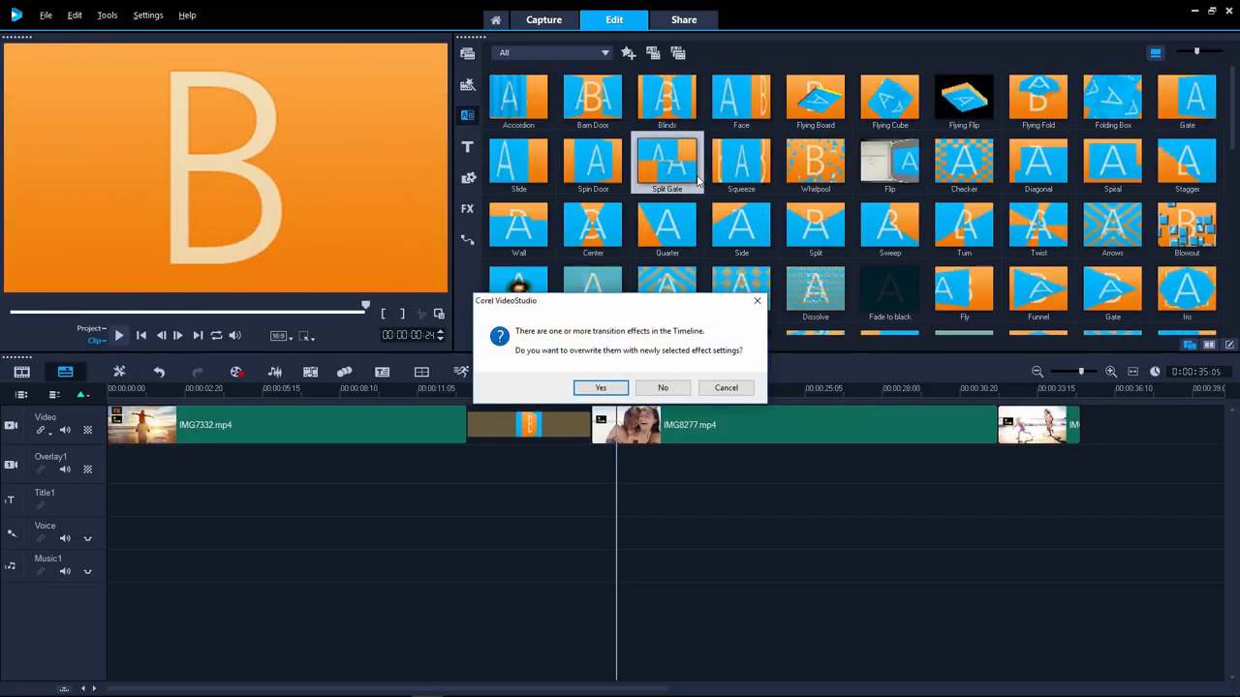
pyautogui.click(601, 388)
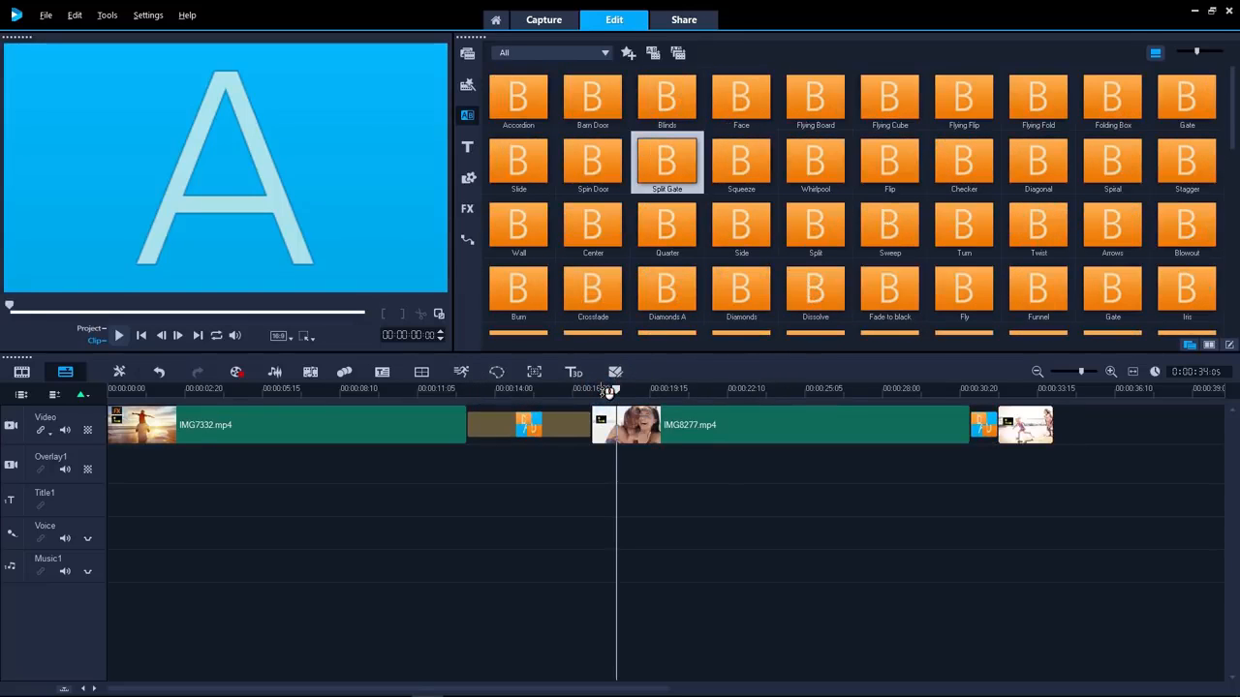
# - Give the Split Gate transition after IMG7332.mp4 a black border of 1 and the first direction option
pyautogui.doubleClick(554, 427)
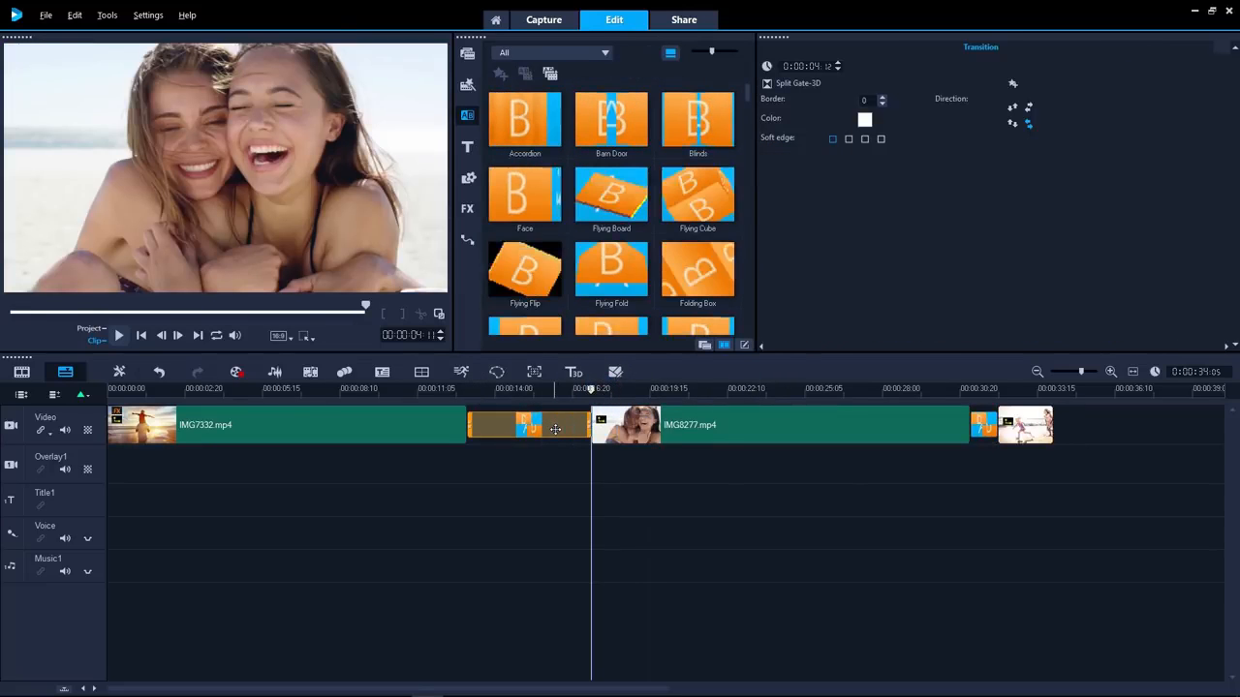
pyautogui.click(551, 389)
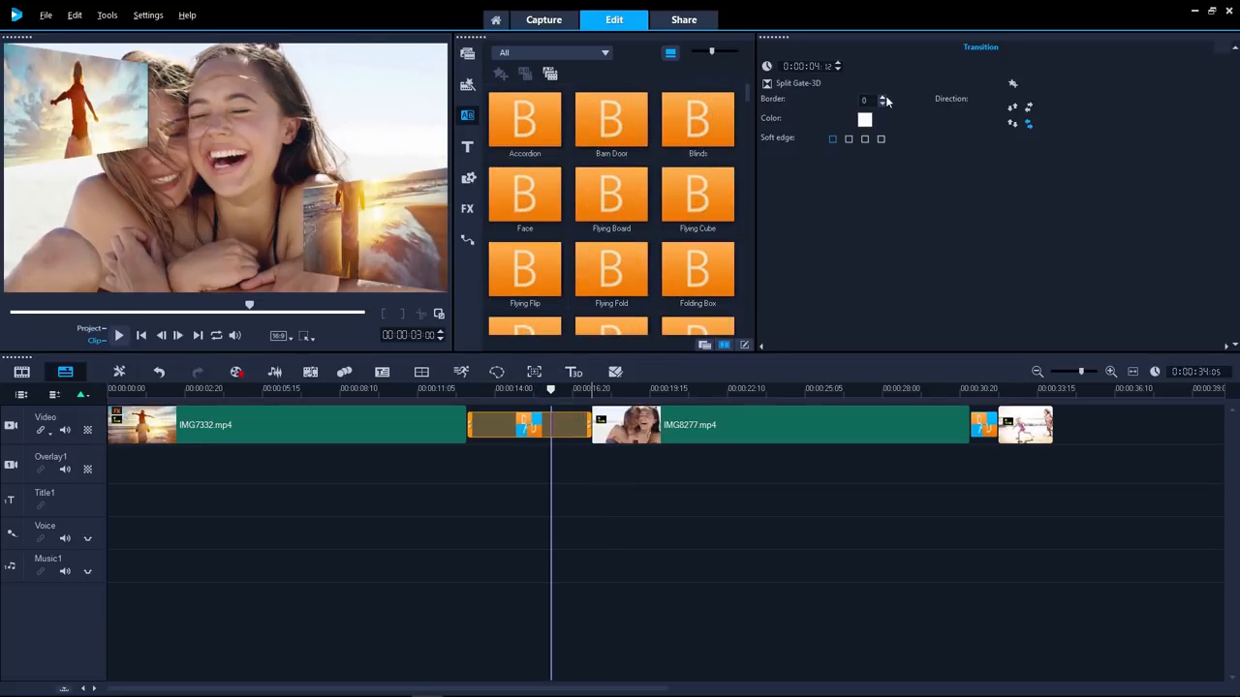
pyautogui.click(883, 97)
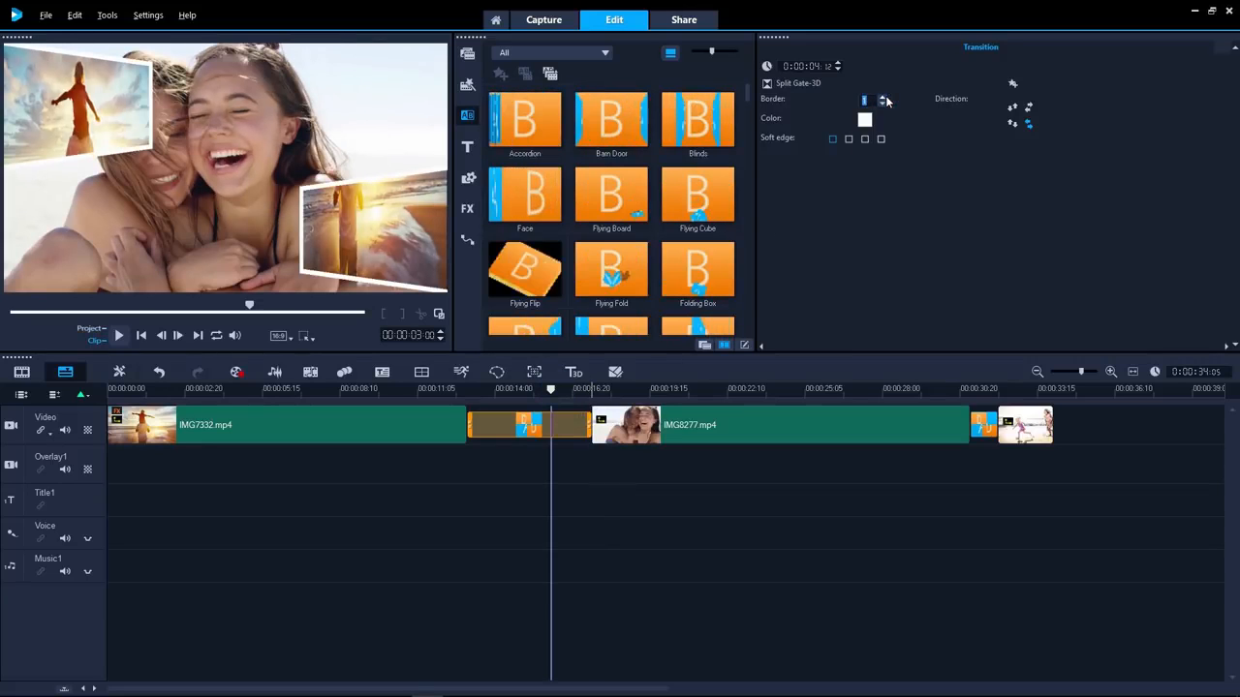
pyautogui.click(878, 118)
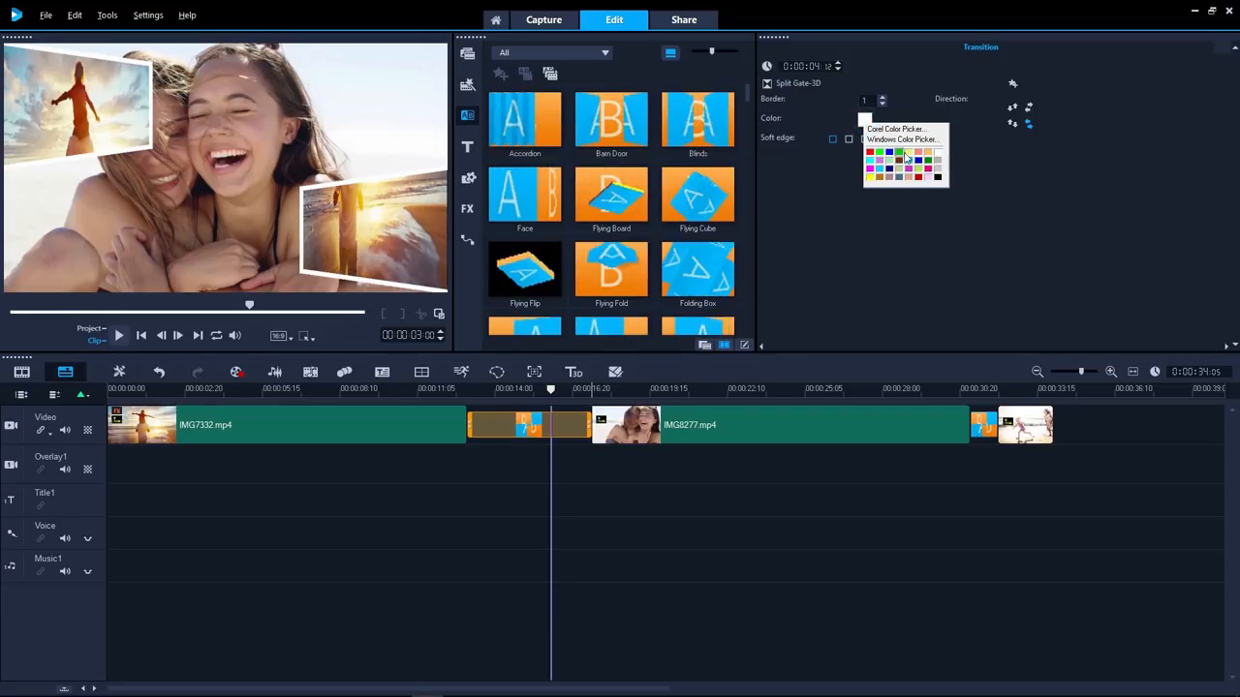
pyautogui.click(940, 177)
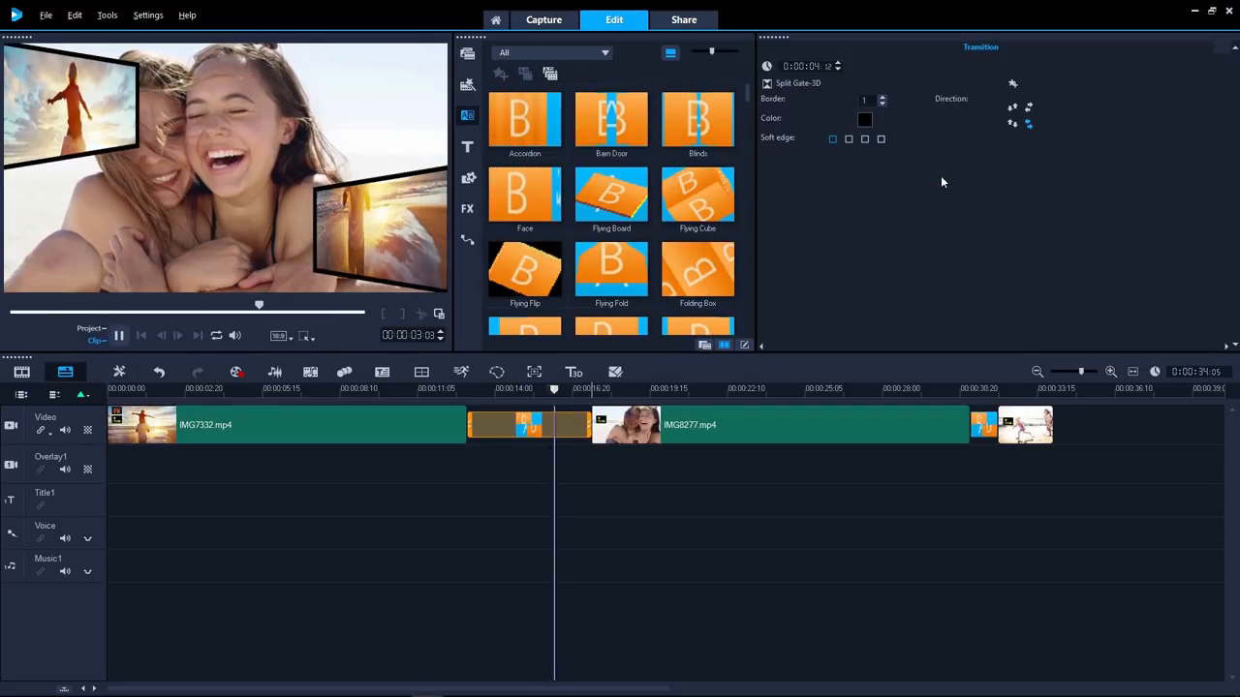
pyautogui.click(1014, 108)
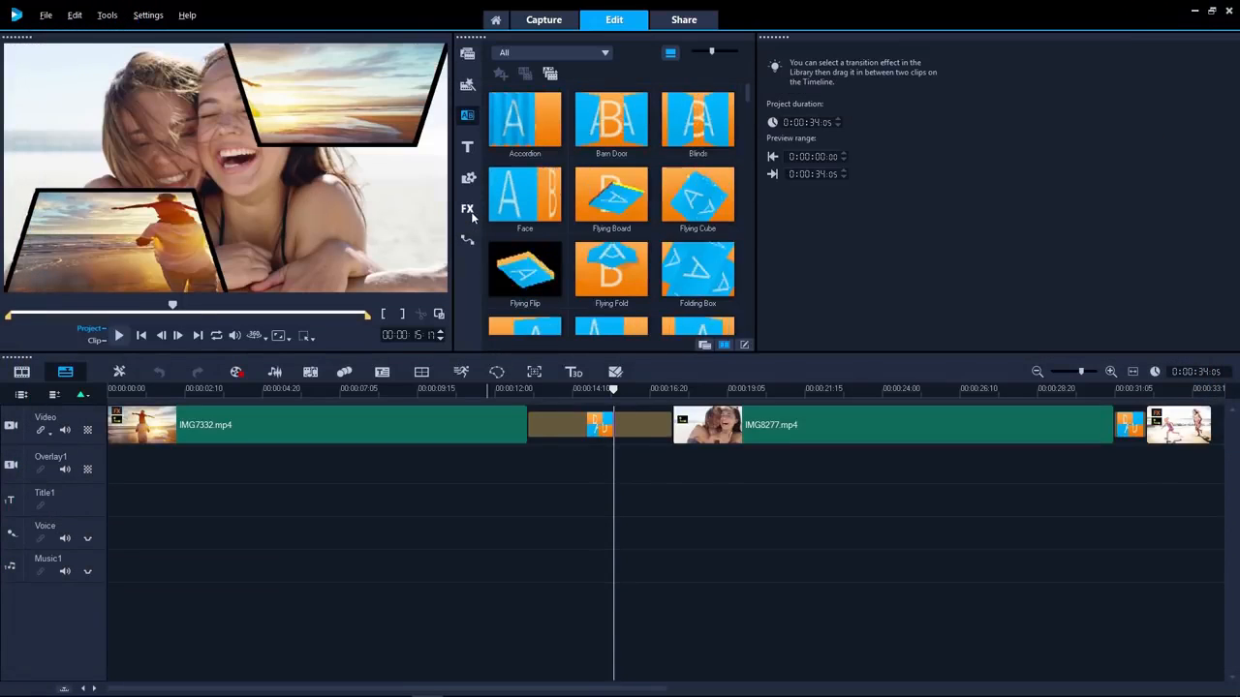
# - Apply the ColorShift filter to the IMG631974140.jpg clip at the end of the Video track and play it back
pyautogui.click(469, 212)
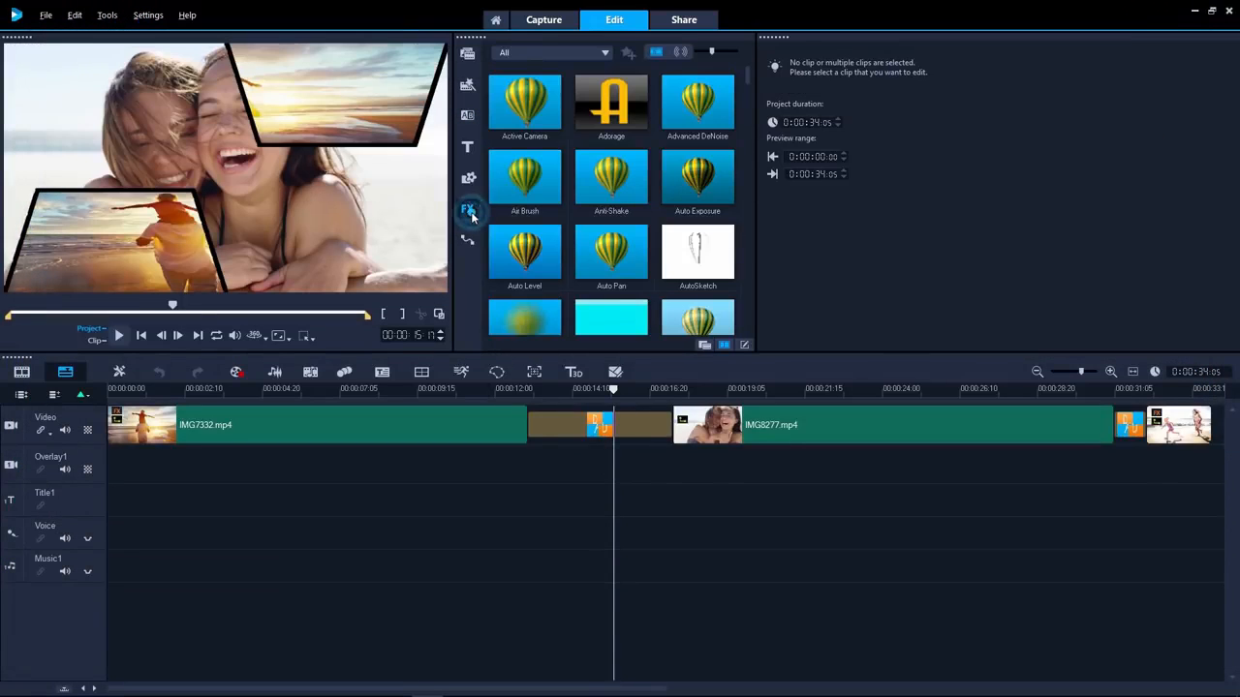
pyautogui.click(704, 345)
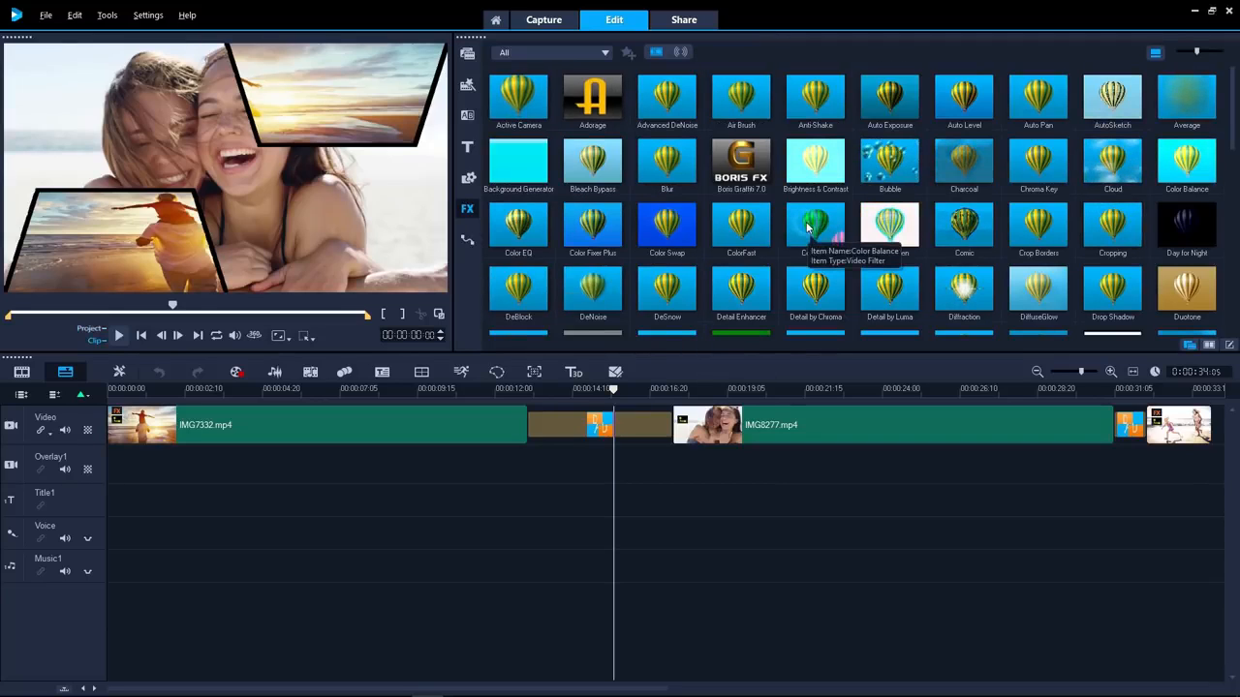
pyautogui.moveTo(812, 232); pyautogui.dragTo(1175, 425)
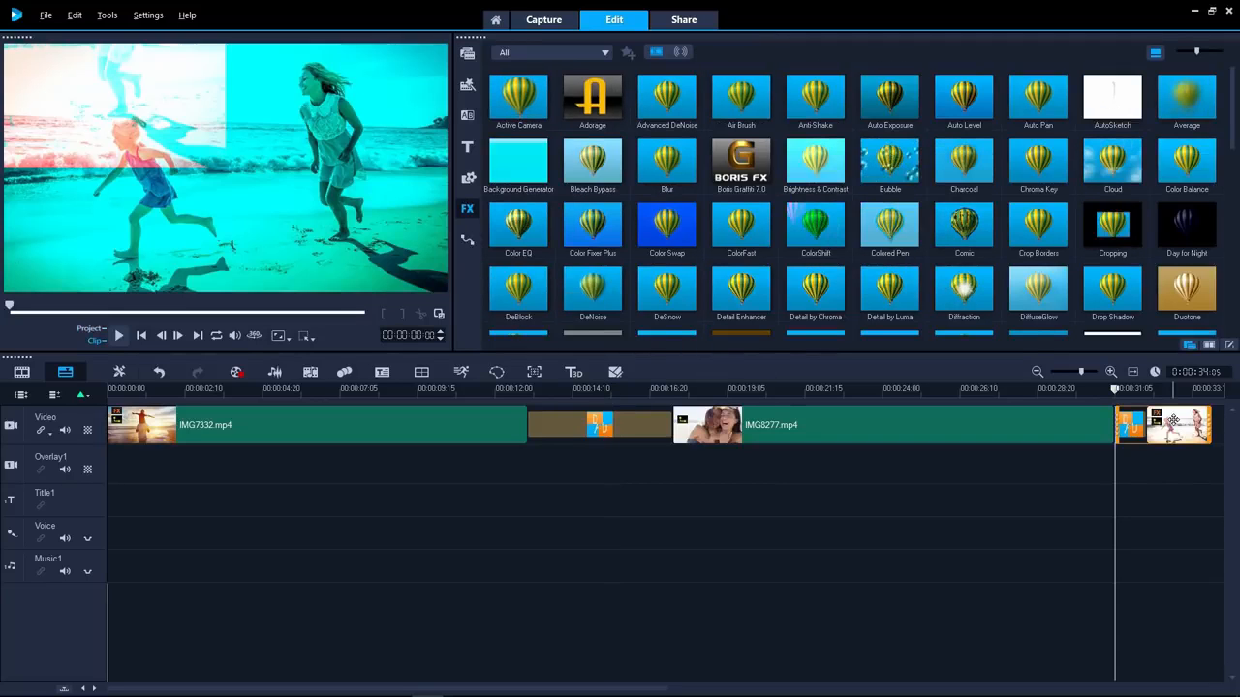
pyautogui.moveTo(1119, 390); pyautogui.dragTo(1098, 389)
pyautogui.press('space')
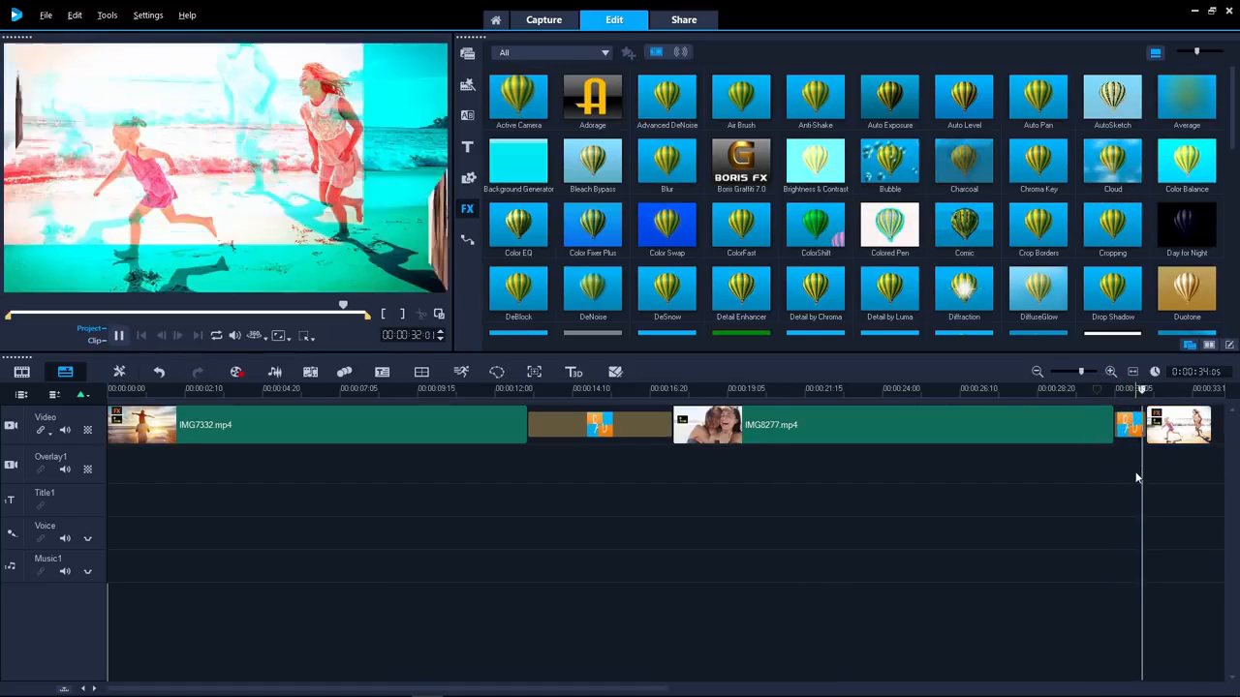
pyautogui.press('space')
# - Change the ColorShift filter on the last photo clip to the ninth preset and preview it up to about 00:00:32:15
pyautogui.doubleClick(1170, 435)
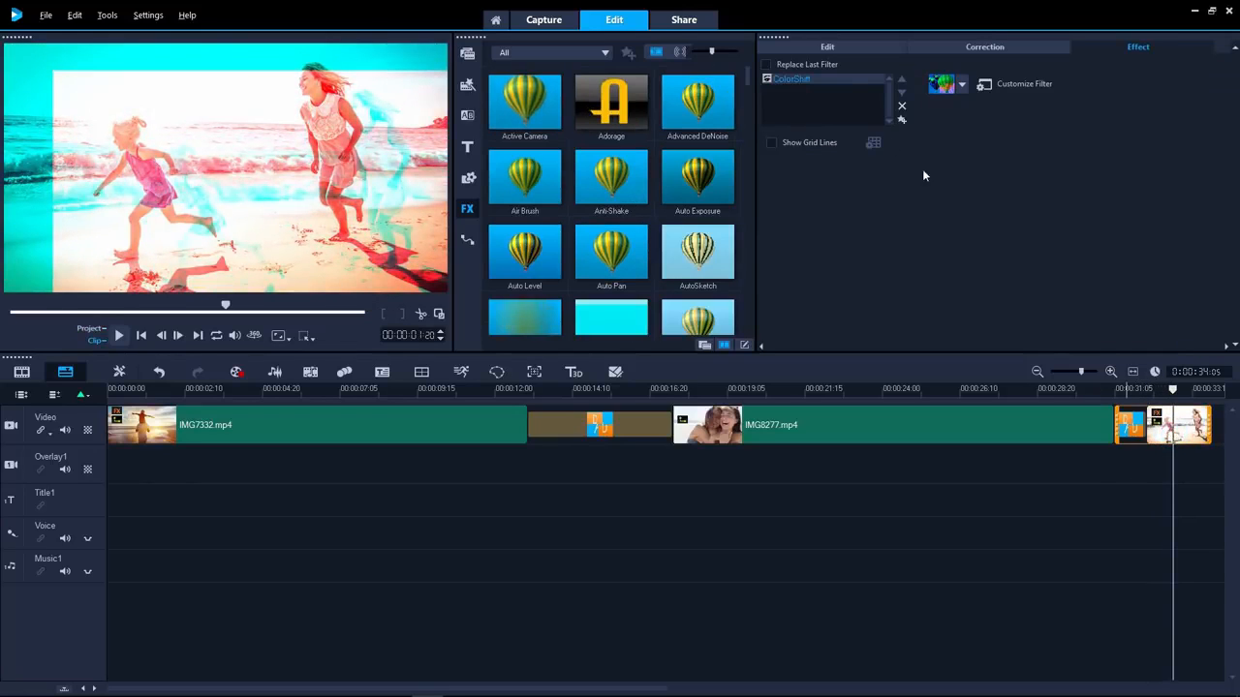
pyautogui.click(950, 91)
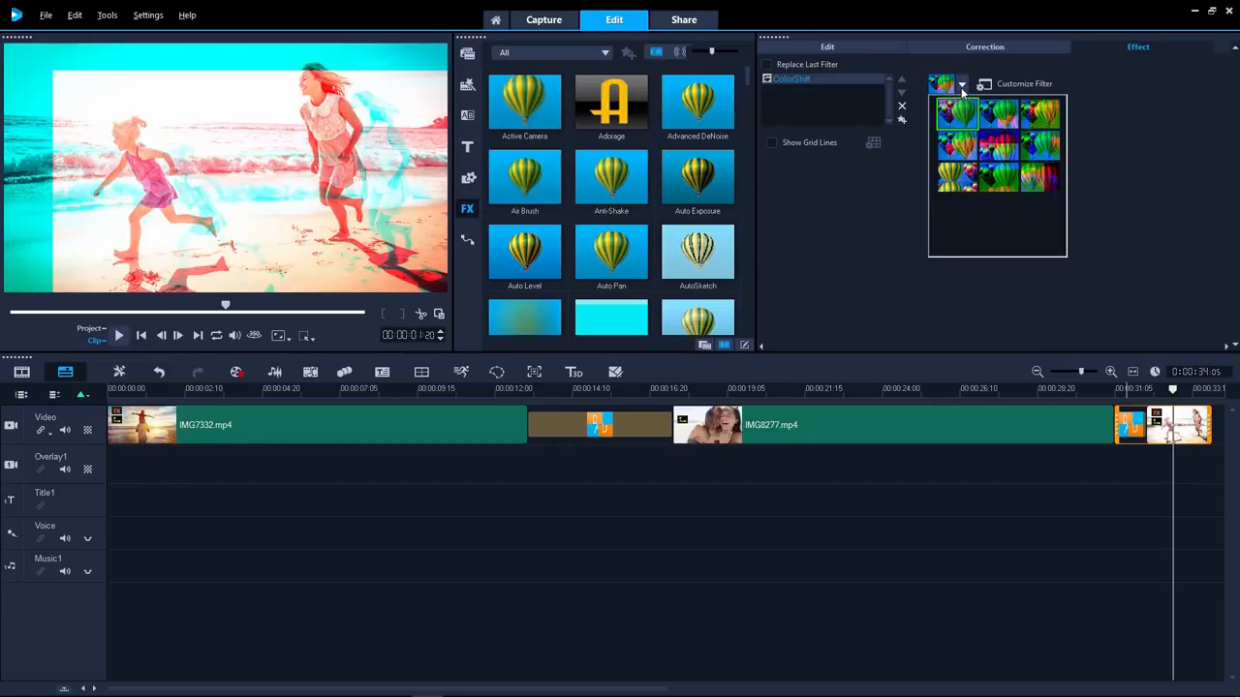
pyautogui.click(1037, 186)
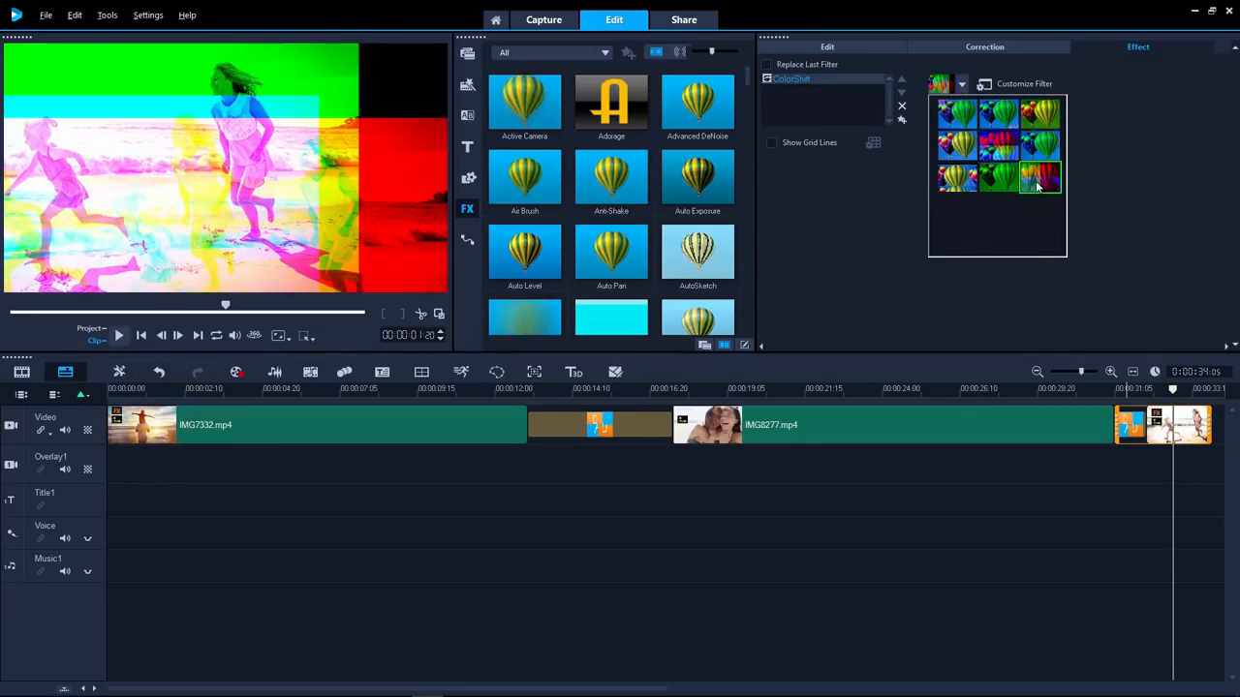
pyautogui.click(1093, 177)
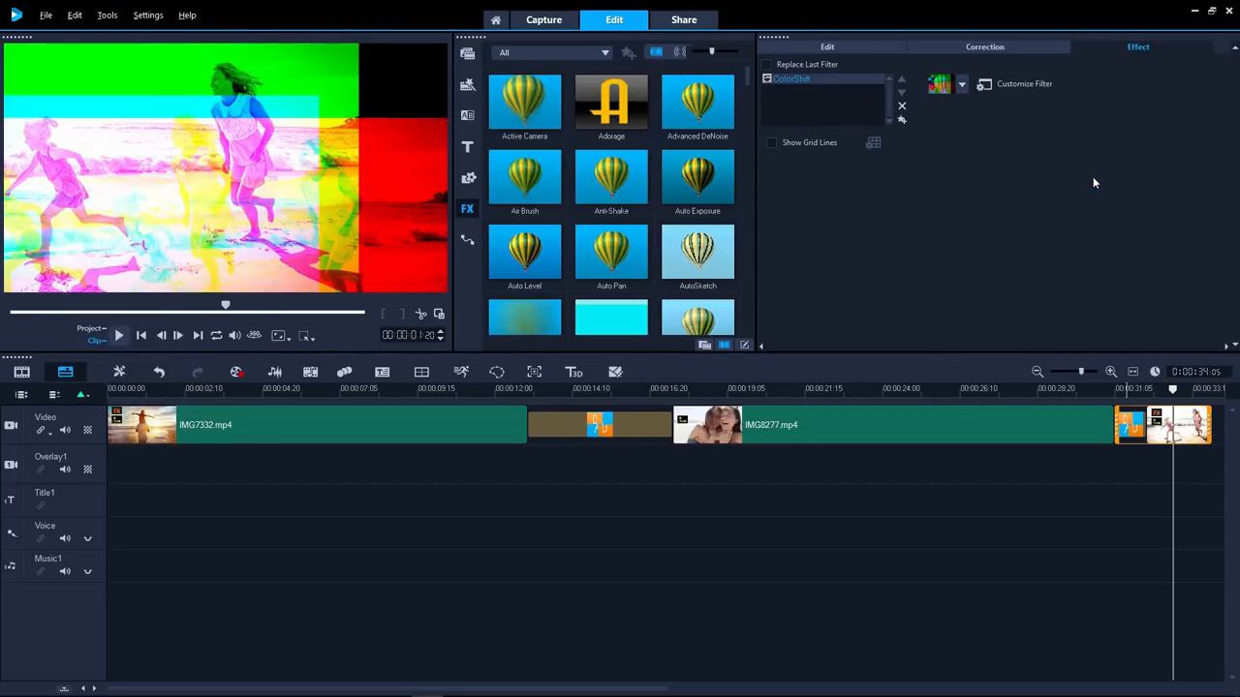
pyautogui.moveTo(1114, 387); pyautogui.dragTo(1163, 424)
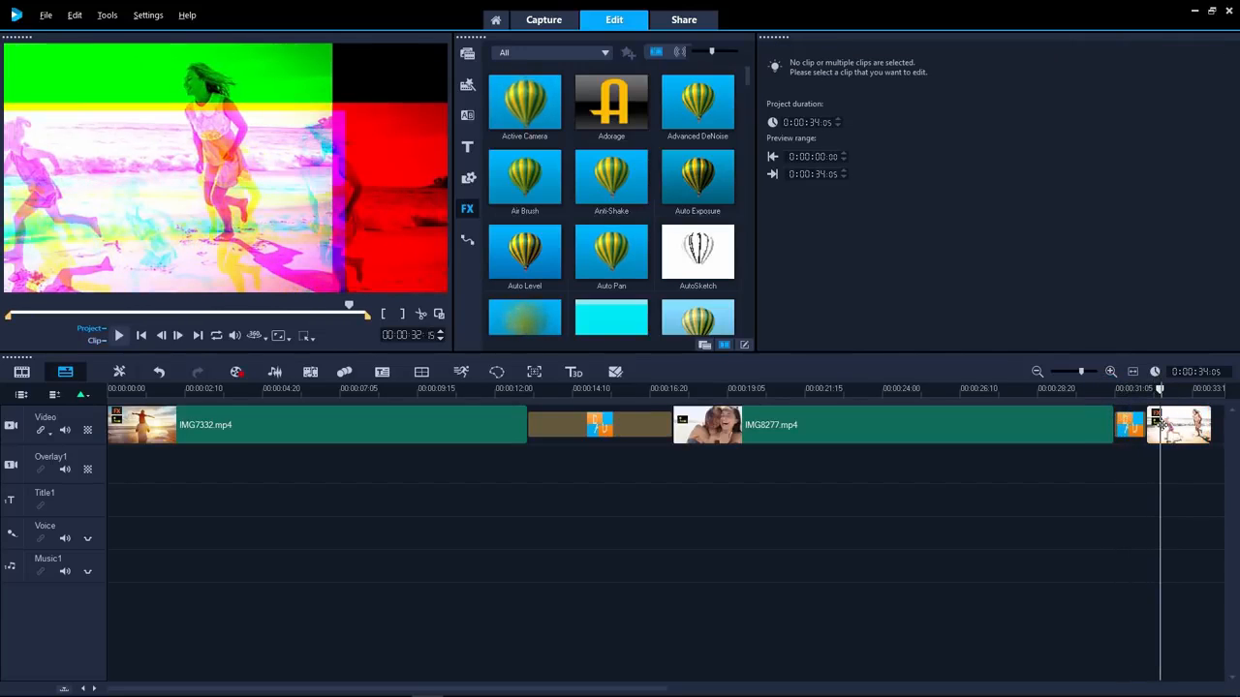
# - Turn off the ColorShift filter on the last photo clip without deleting it
pyautogui.click(1158, 423)
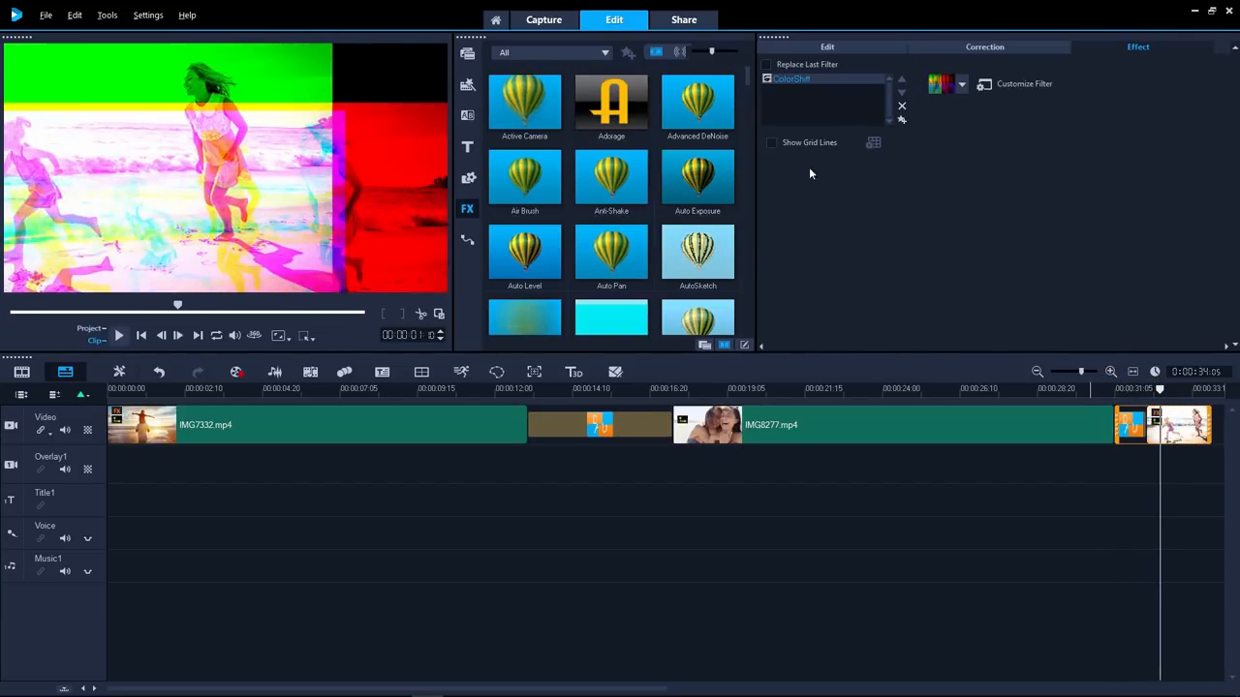
pyautogui.click(766, 80)
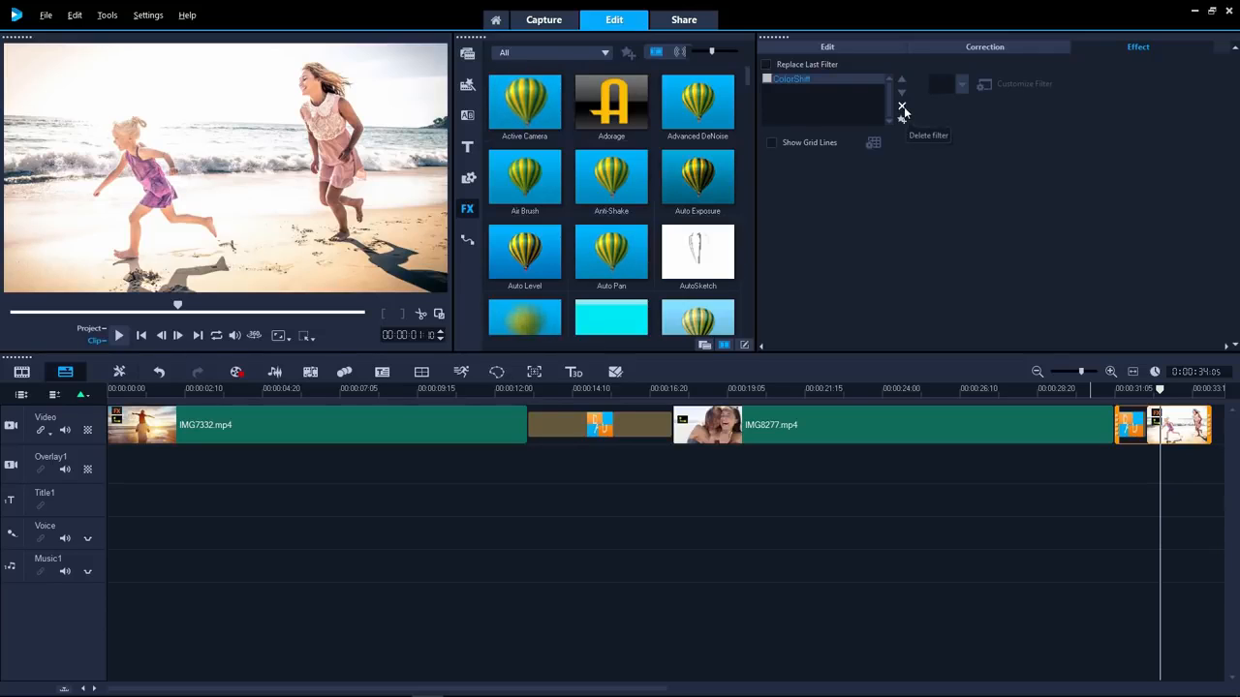
# - Enable Pan & Zoom on the last photo clip with the third preset of the first row and move the playhead to about 00:00:31:00
pyautogui.click(840, 47)
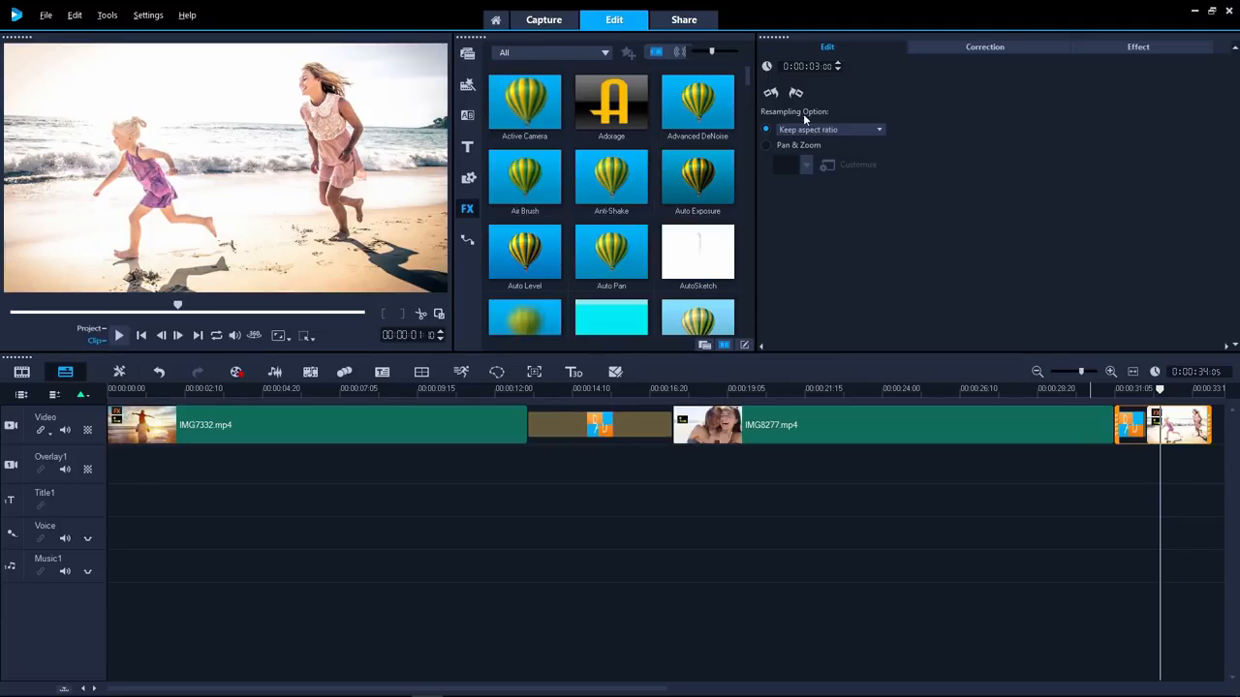
pyautogui.click(771, 146)
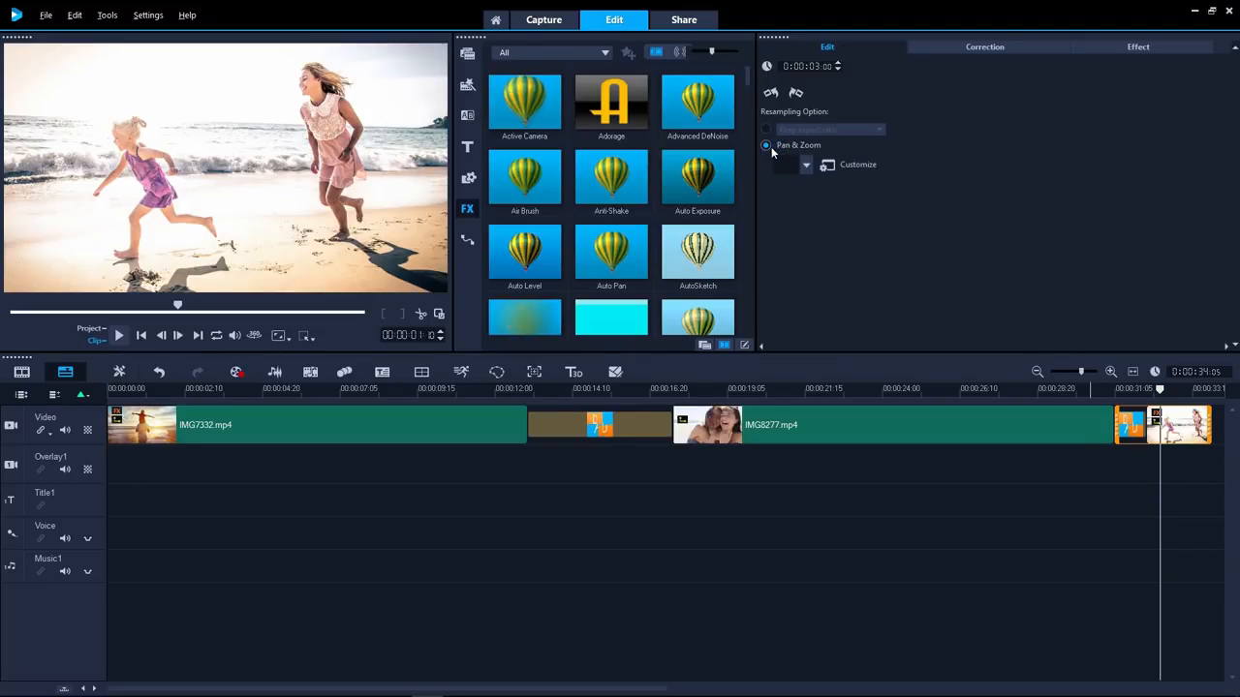
pyautogui.click(806, 165)
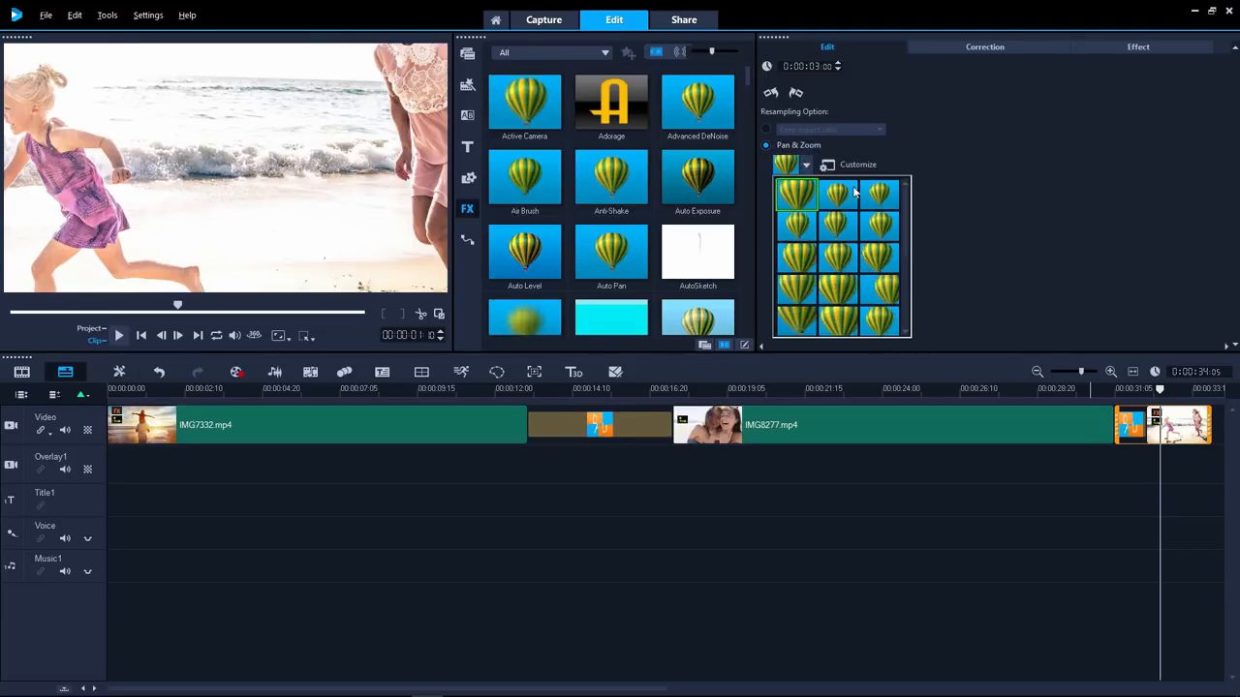
pyautogui.click(881, 201)
pyautogui.click(930, 211)
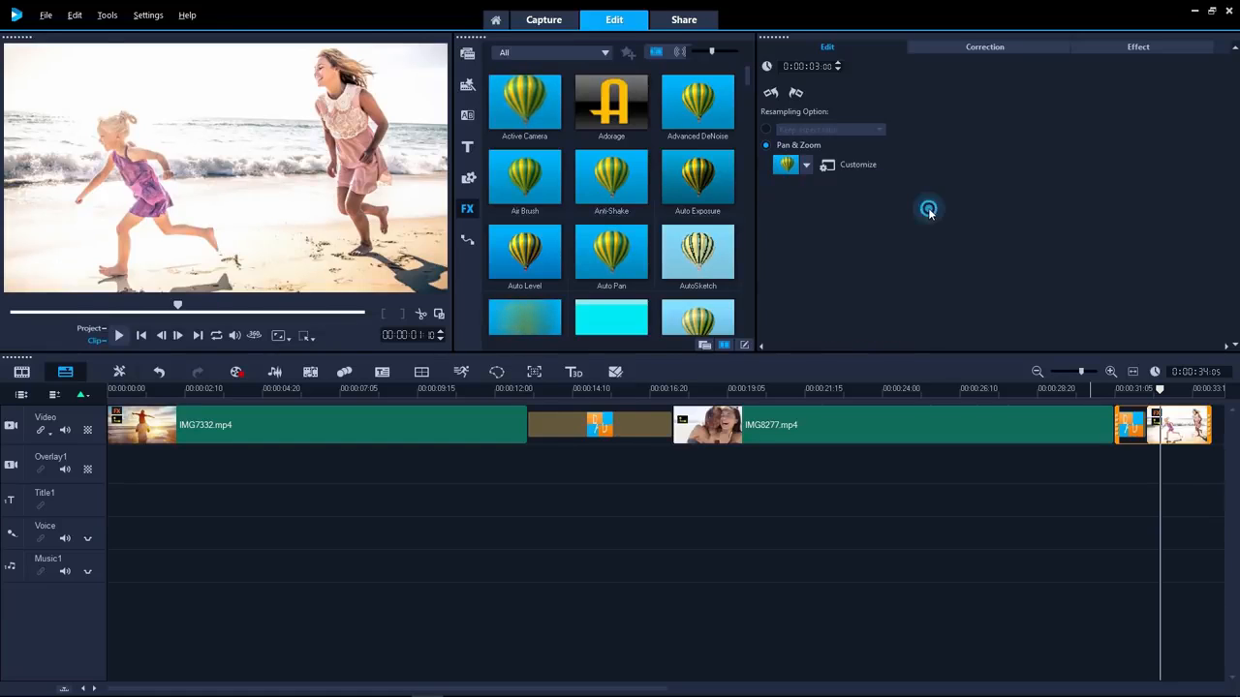
pyautogui.click(1114, 388)
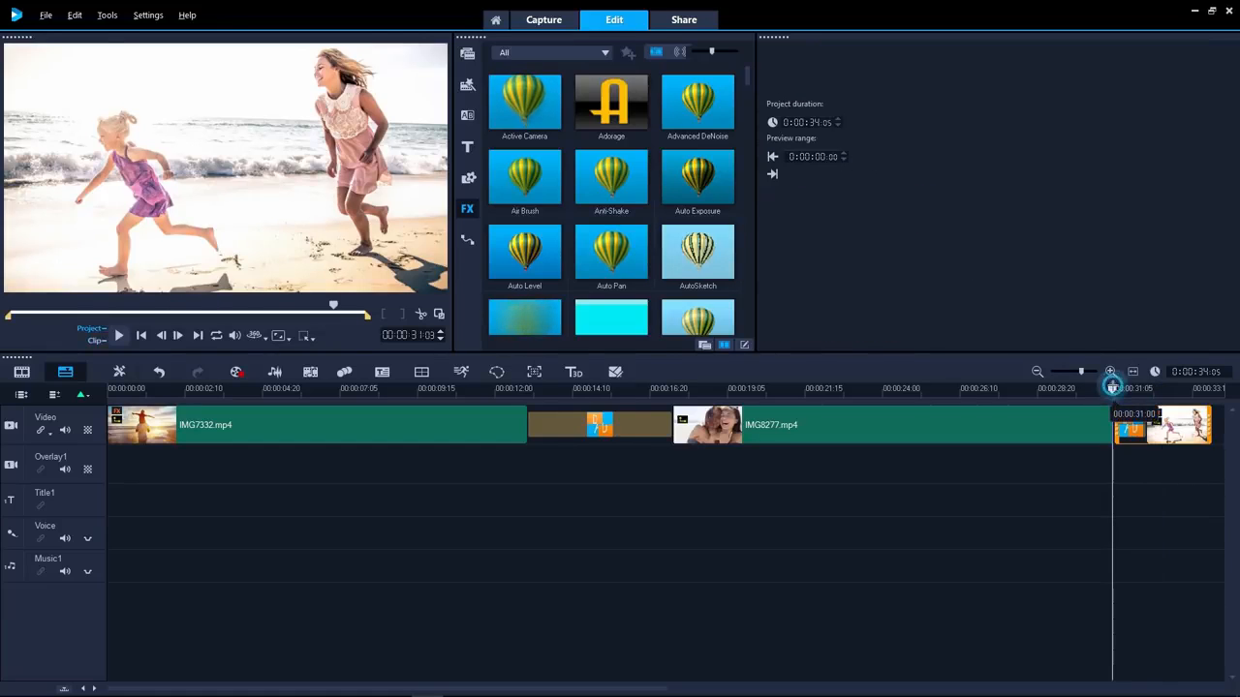
# - Play back the last photo clip's pan and zoom and expand the clip's Color Correction settings
pyautogui.press('space')
pyautogui.press('space')
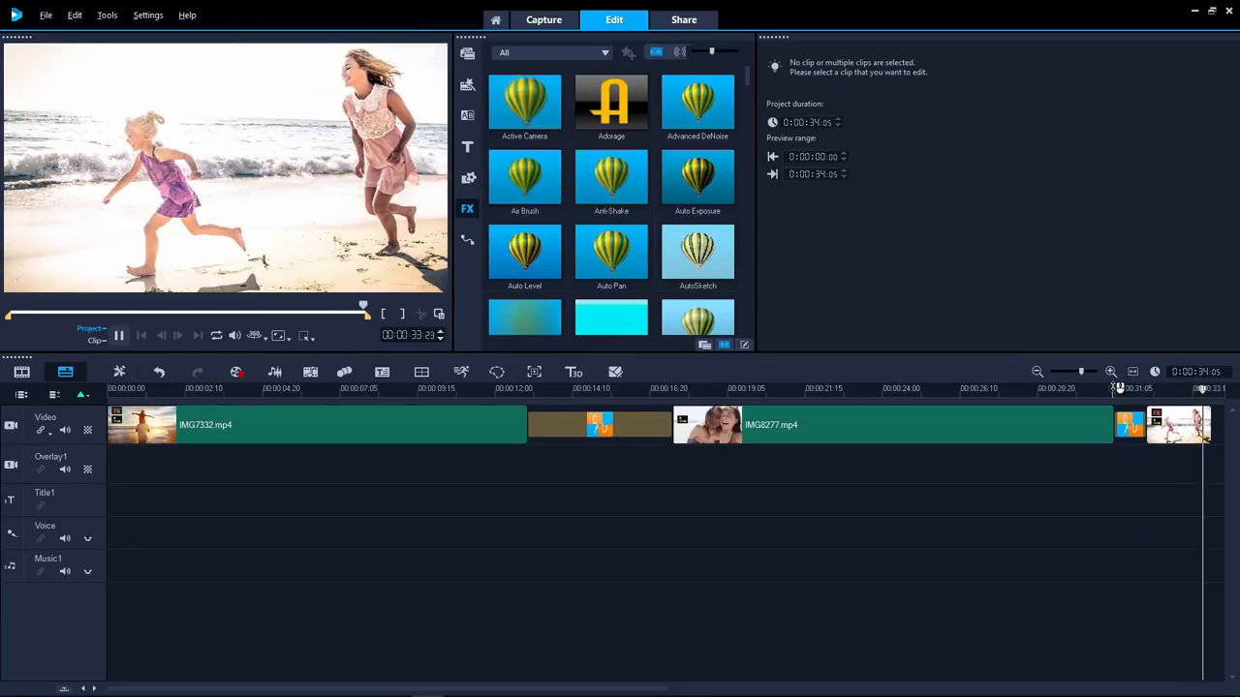
pyautogui.click(1171, 423)
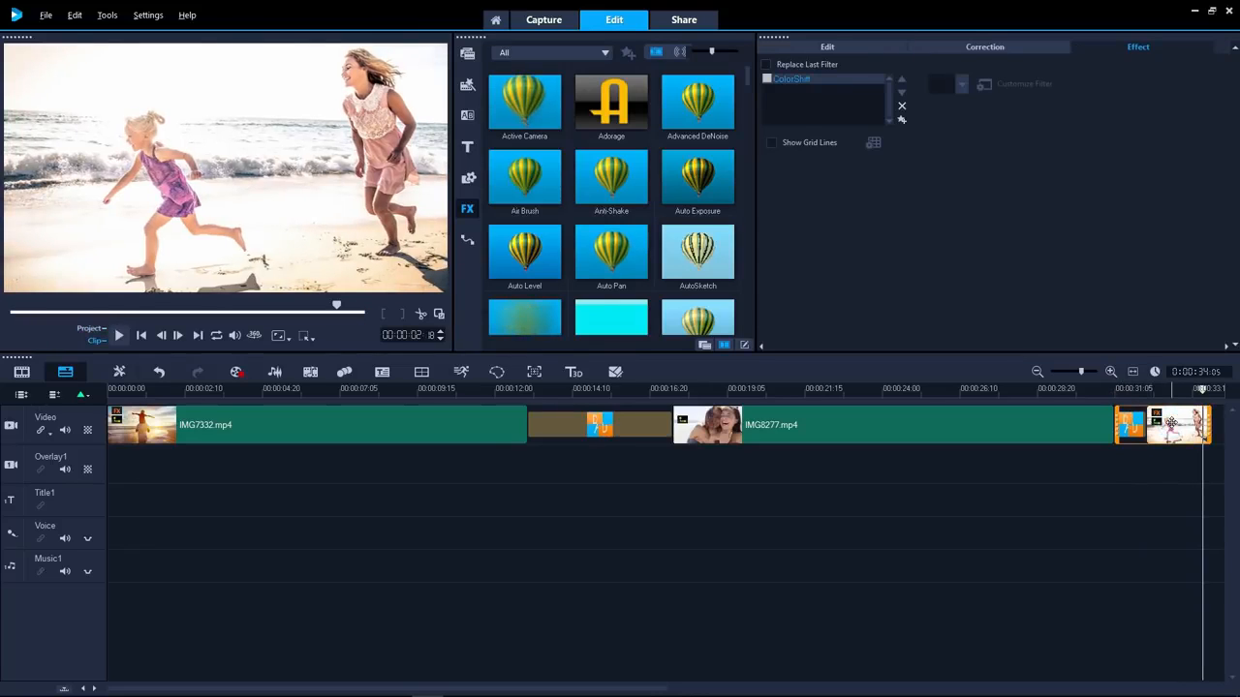
pyautogui.click(953, 48)
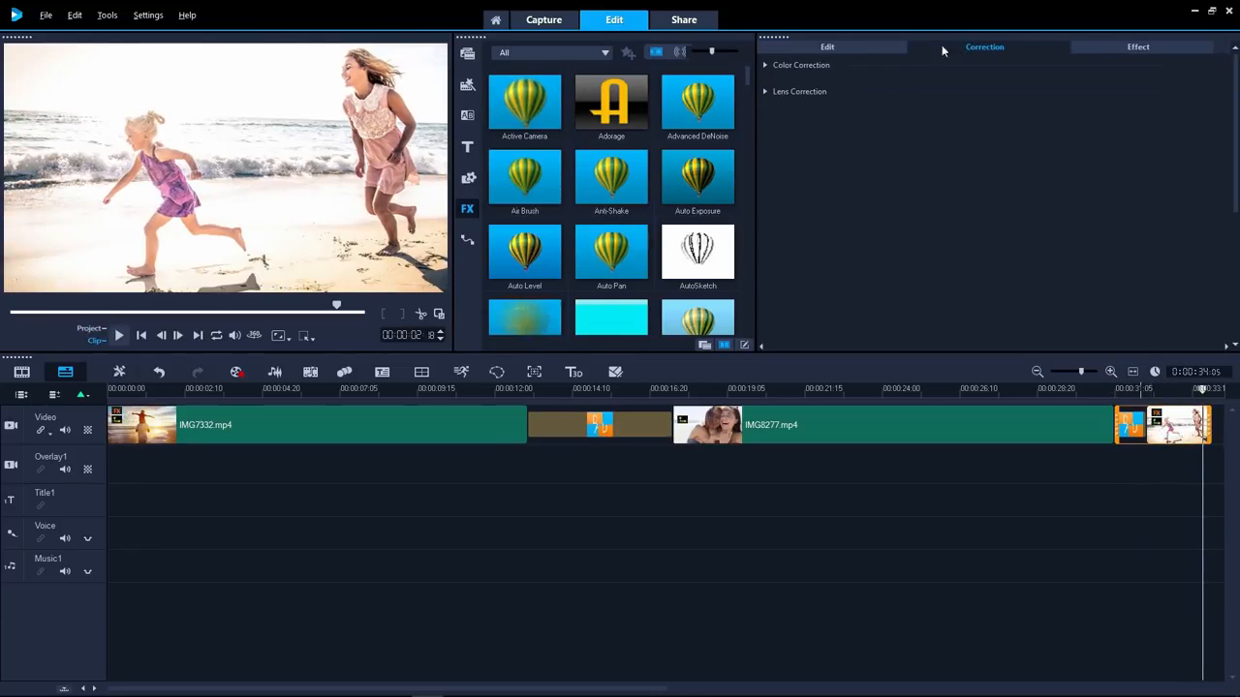
pyautogui.click(765, 65)
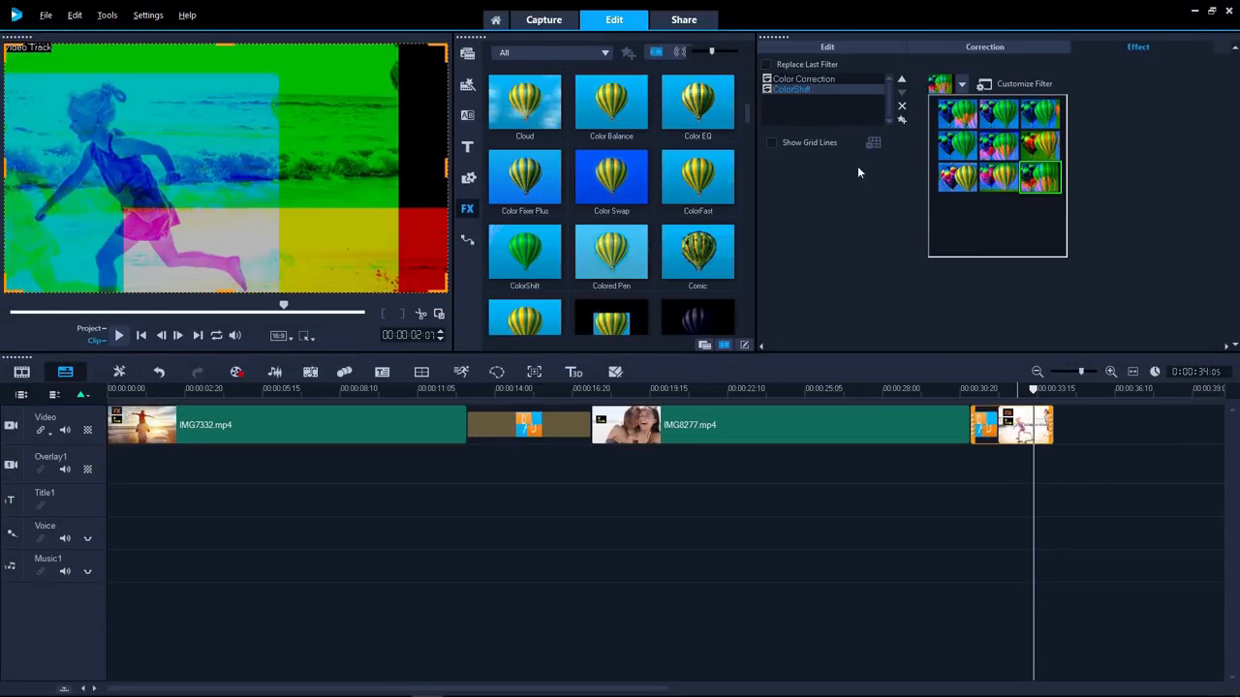
# - Float the preview window over the workspace, move and resize it, and dock it back in place
pyautogui.doubleClick(9, 36)
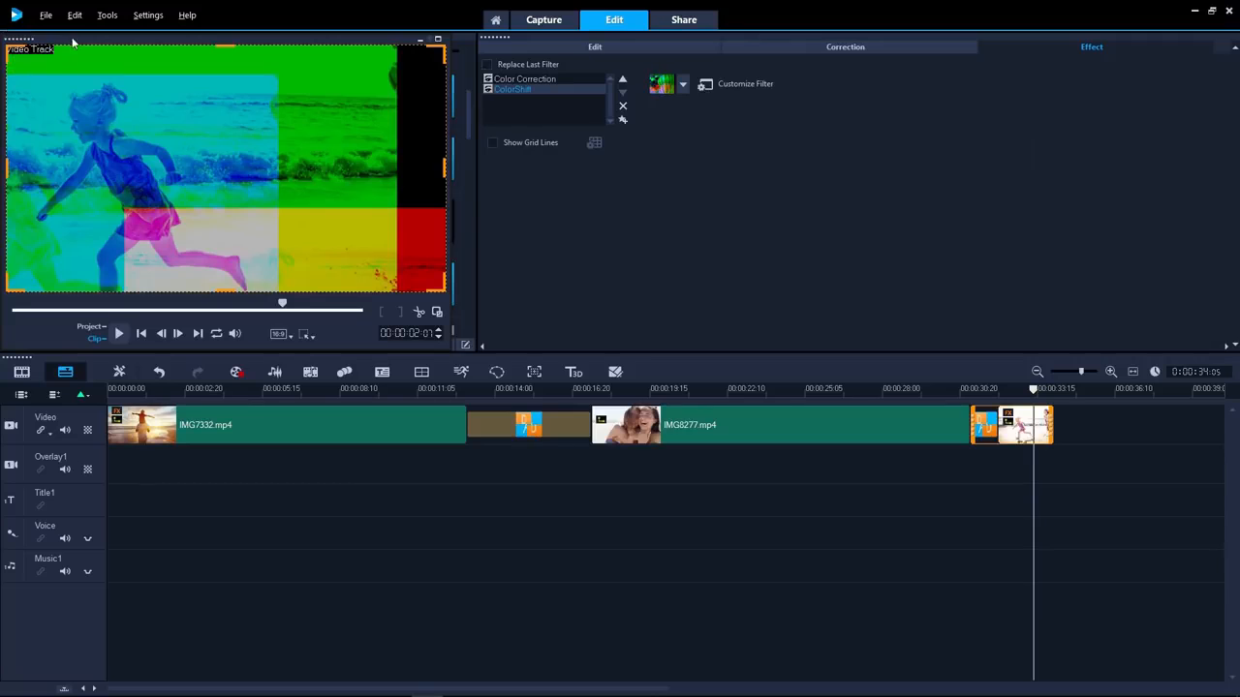
pyautogui.moveTo(86, 48); pyautogui.dragTo(280, 170)
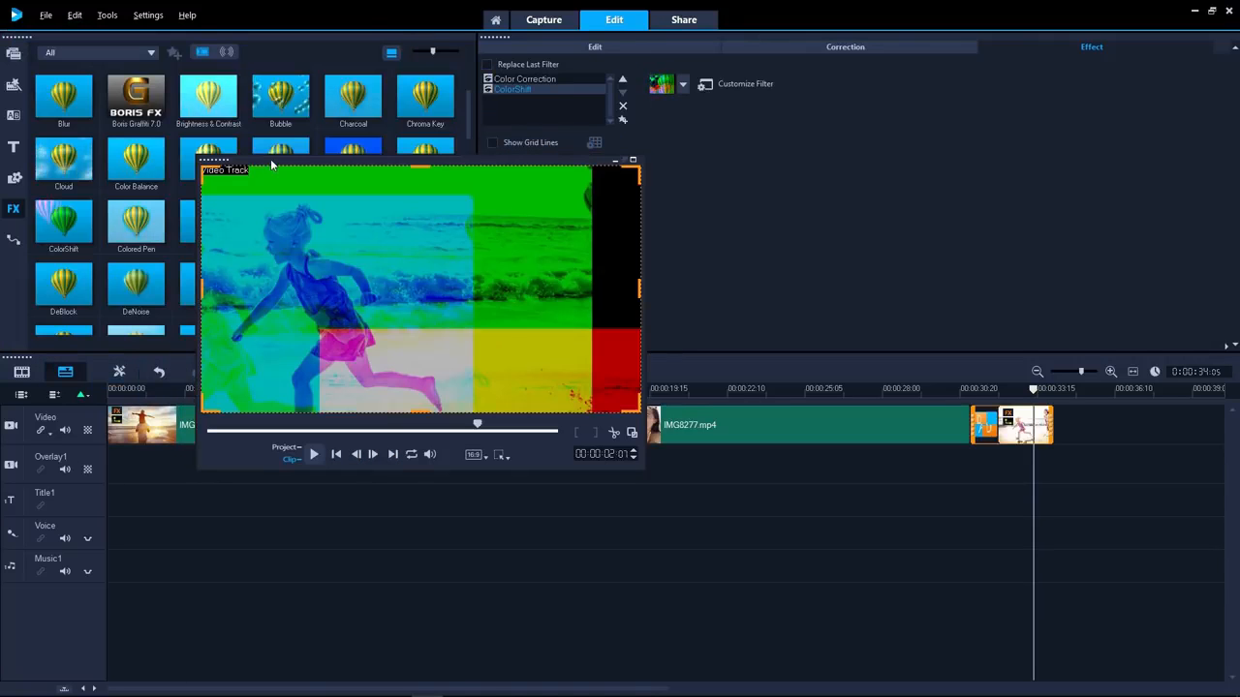
pyautogui.moveTo(649, 479); pyautogui.dragTo(830, 572)
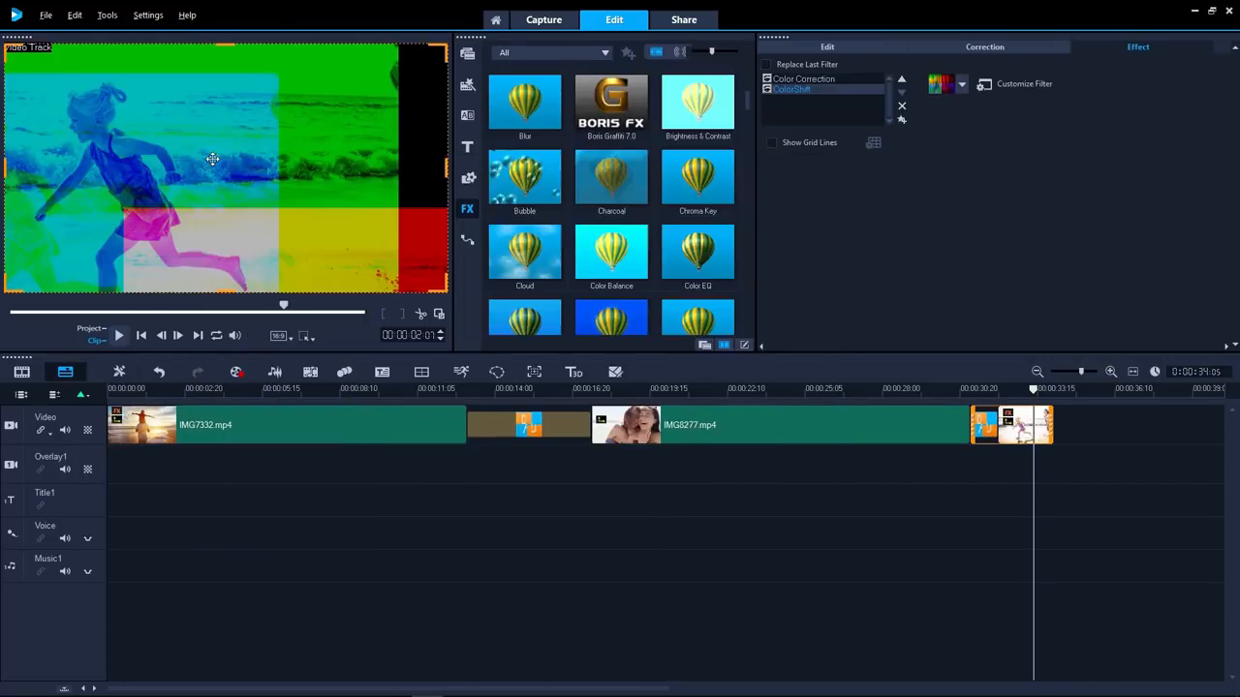
pyautogui.doubleClick(212, 159)
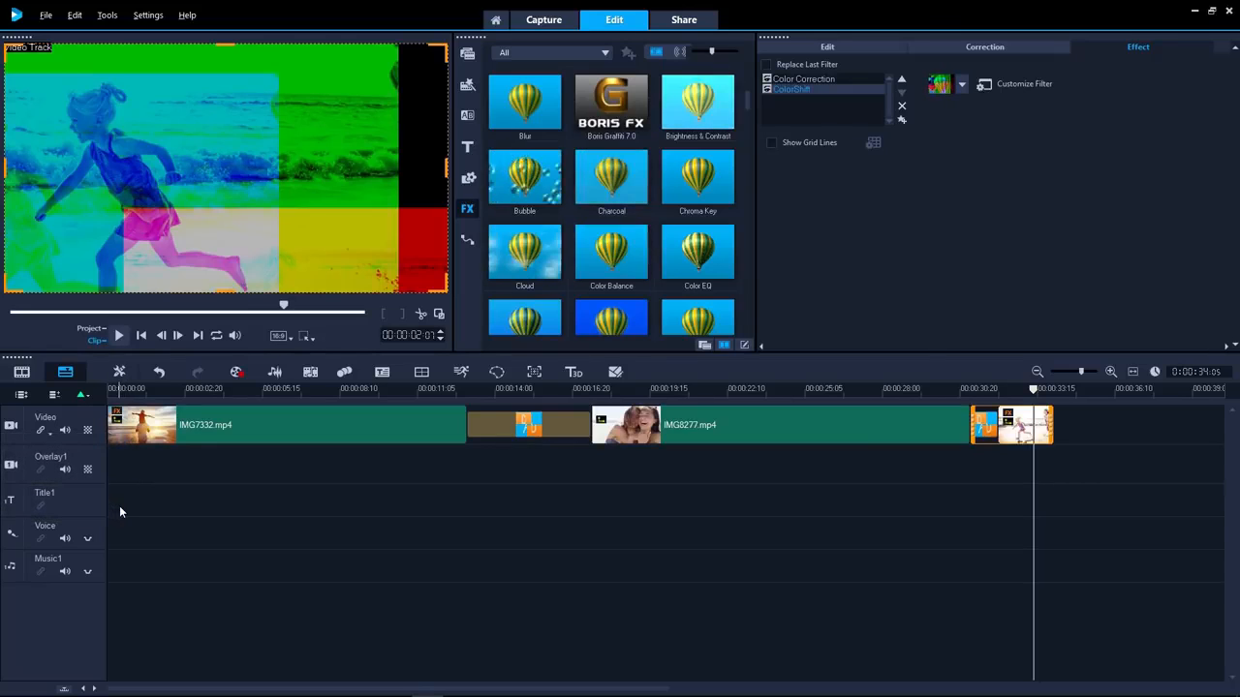
# - Insert a second overlay track above Overlay1 and place IMG631974140.jpg on Overlay1 beneath the last photo clip
pyautogui.rightClick(81, 457)
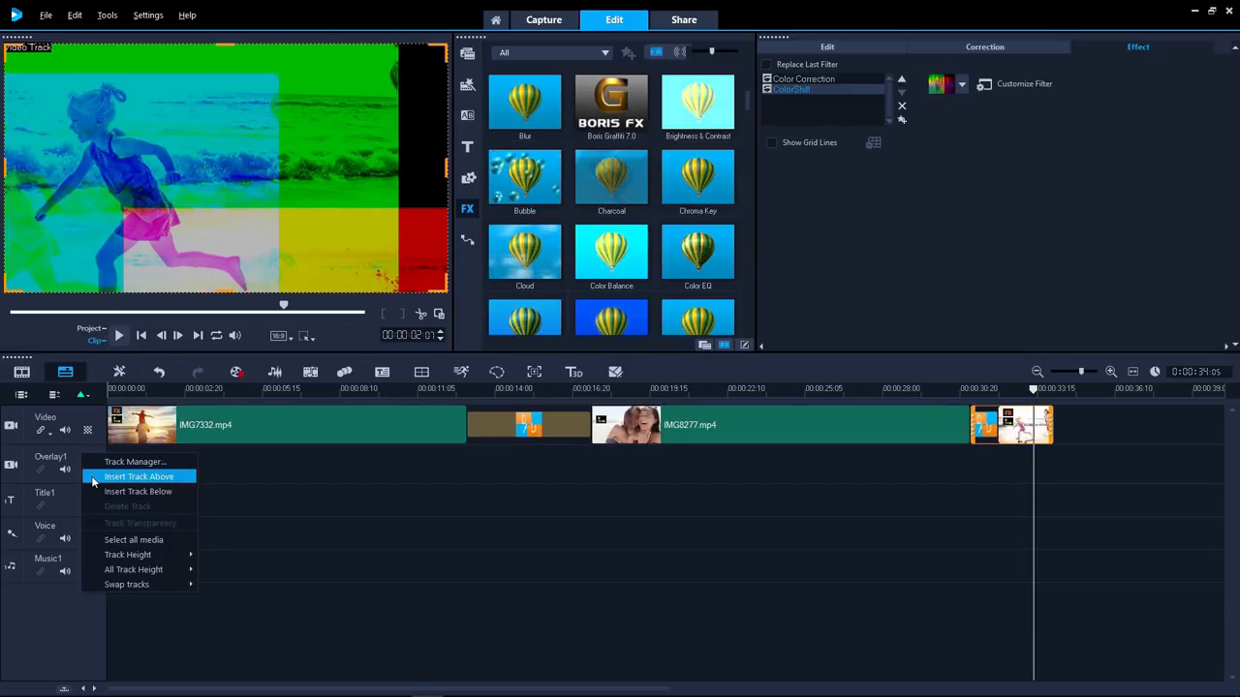
pyautogui.click(92, 477)
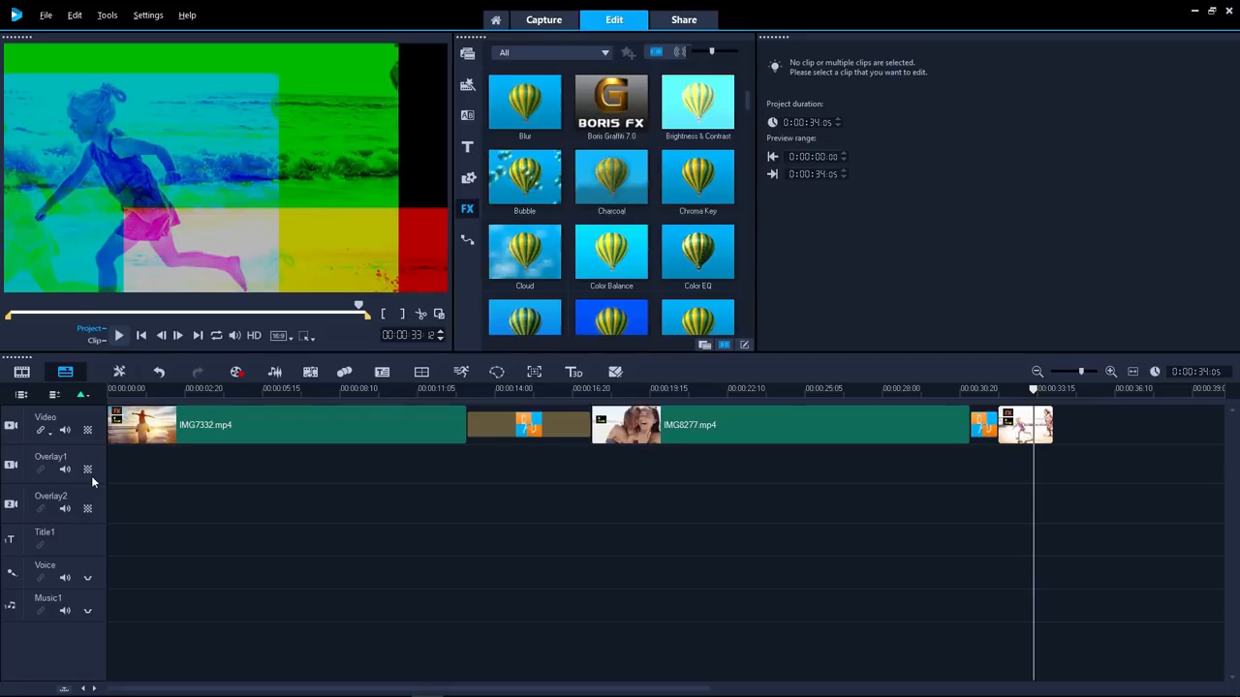
pyautogui.click(468, 54)
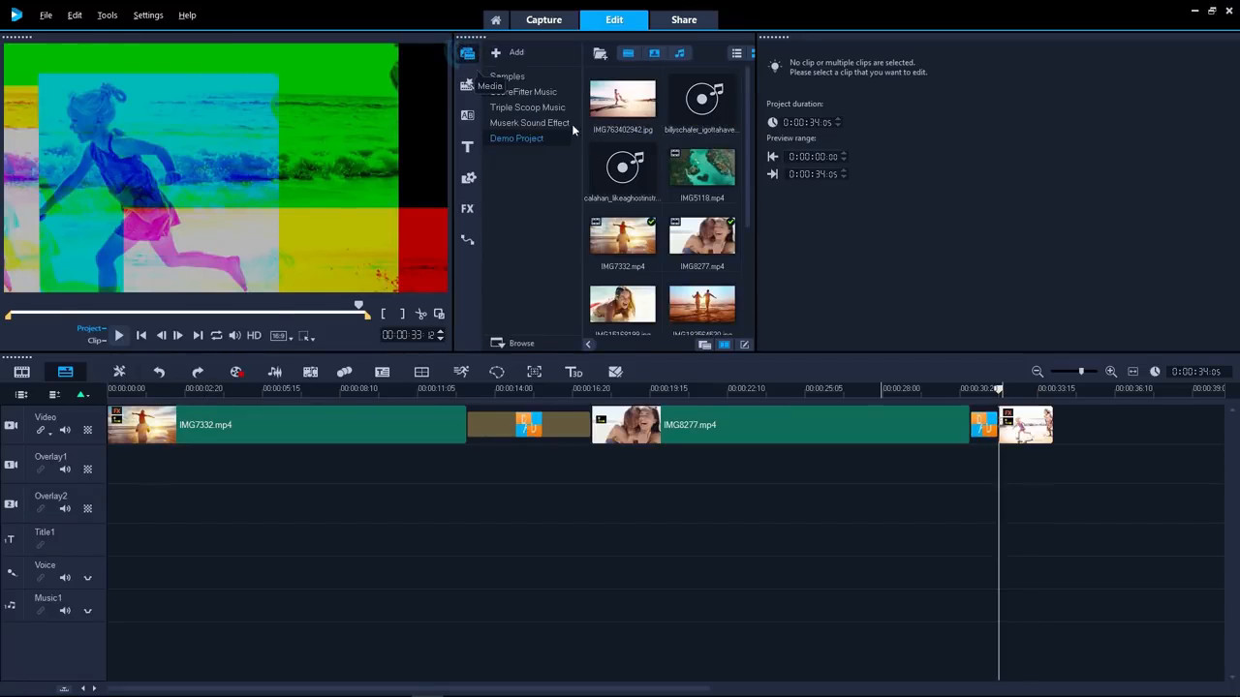
pyautogui.scroll(-2, 714, 268)
pyautogui.click(694, 247)
pyautogui.moveTo(870, 400); pyautogui.dragTo(1004, 473)
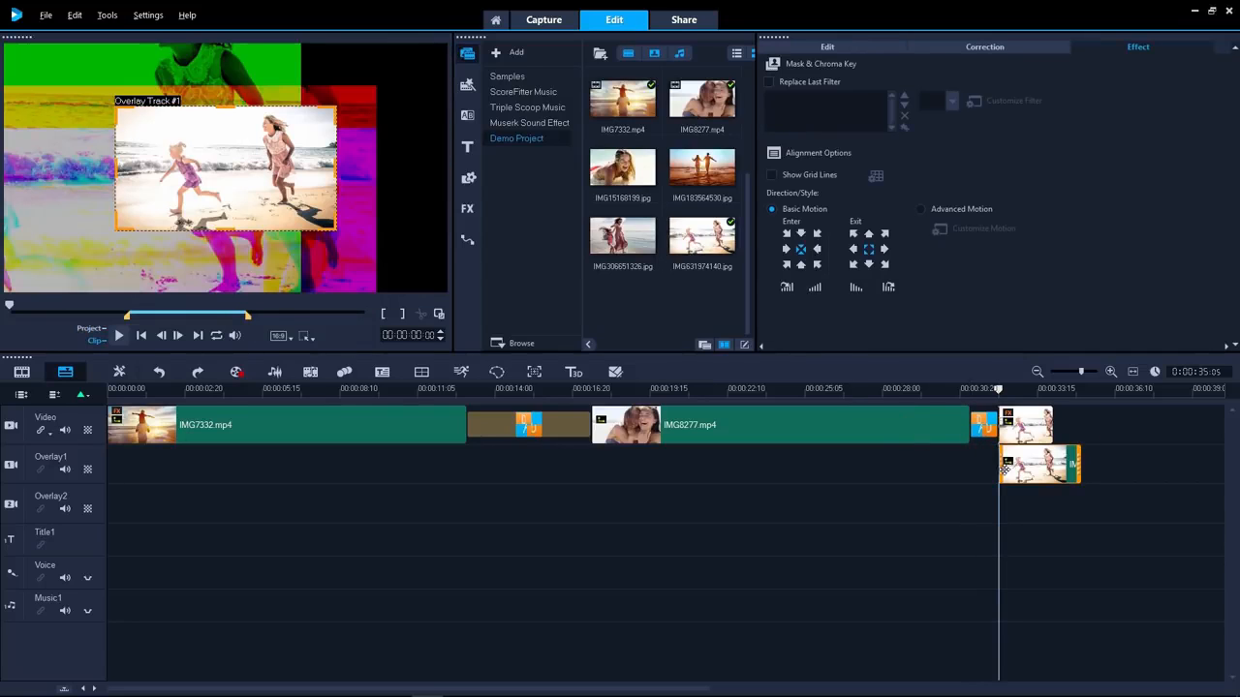
# - Extend the last photo clip on the Video track to about 7:08 and move the overlay photo to start at about 00:00:33:20
pyautogui.click(1017, 427)
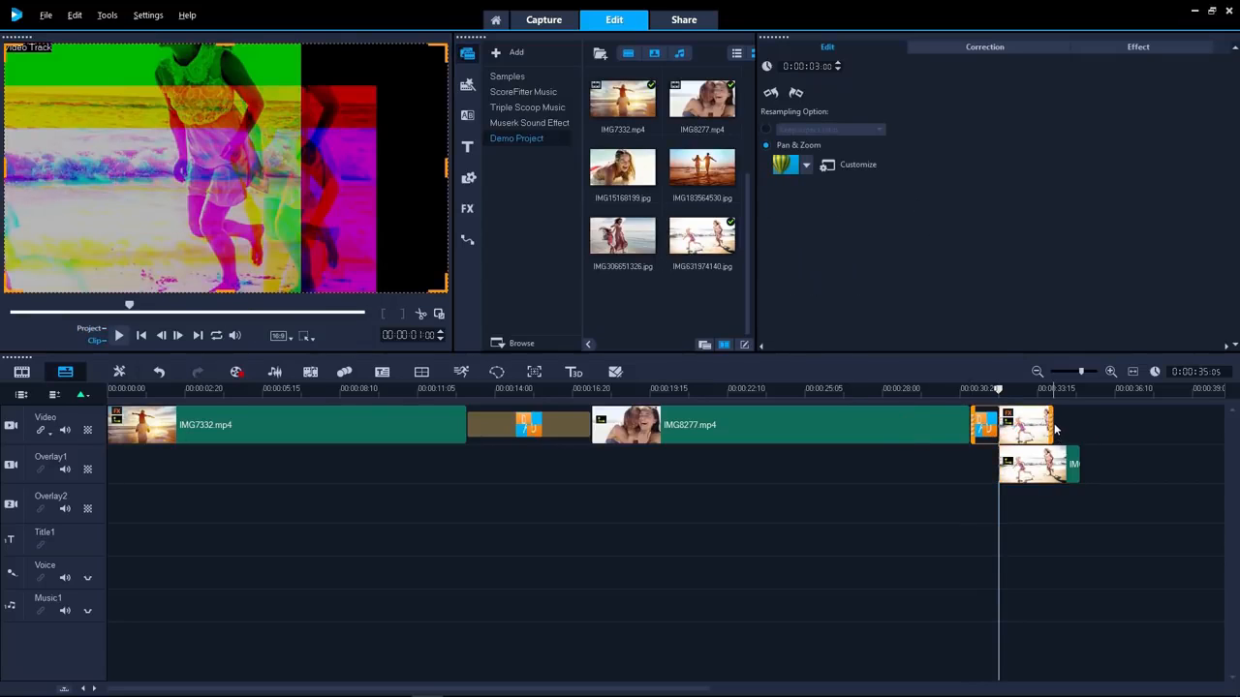
pyautogui.moveTo(1063, 418); pyautogui.dragTo(1177, 438)
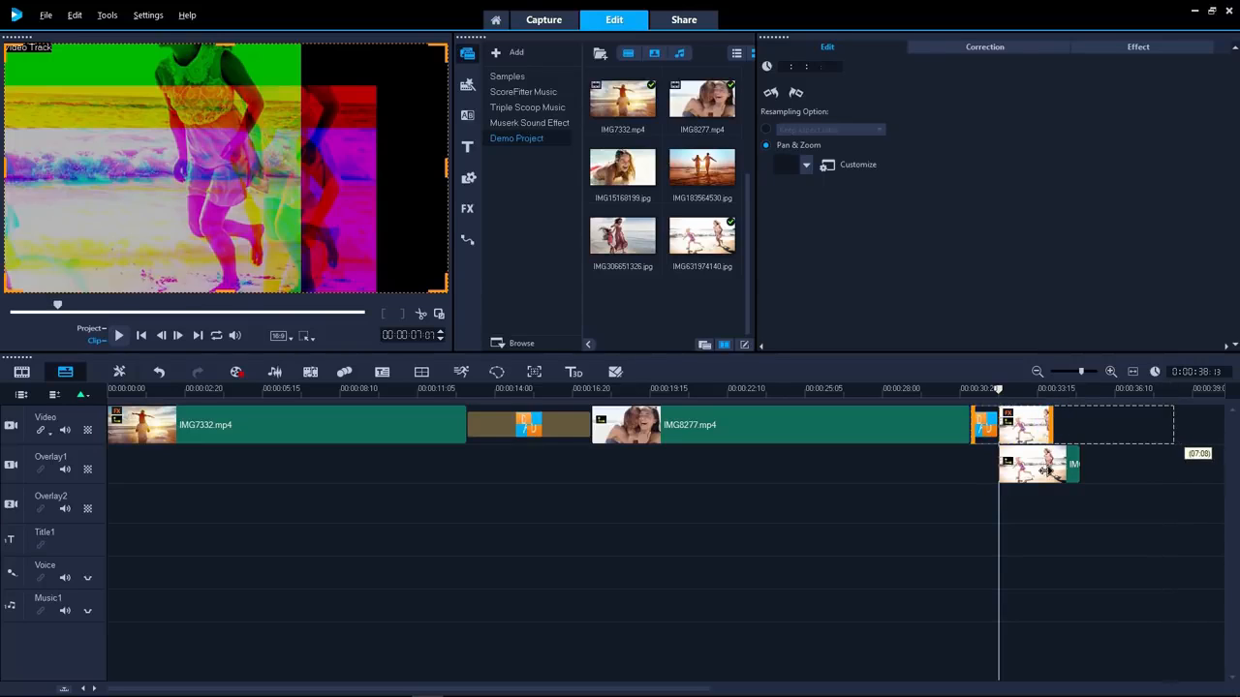
pyautogui.moveTo(1038, 472)
pyautogui.mouseDown()
pyautogui.moveTo(1083, 476)
pyautogui.moveTo(1047, 473)
pyautogui.mouseUp()
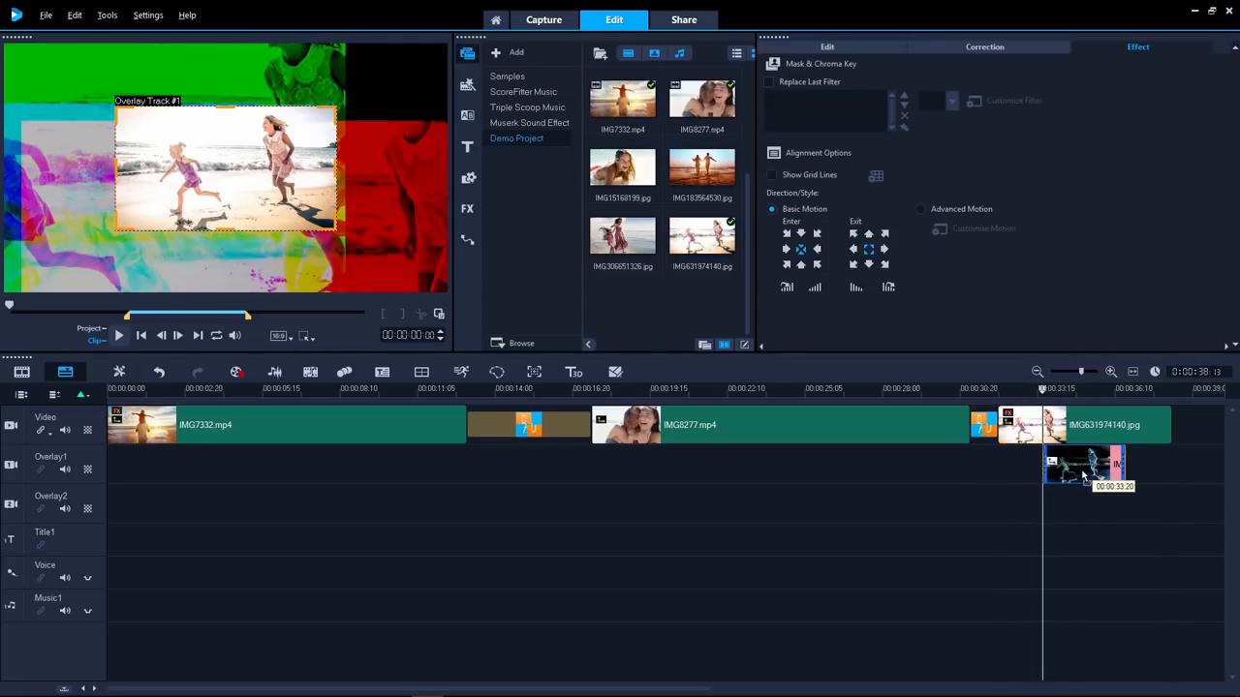
# - Set the overlay photo's basic motion to enter from the left and exit to the right, and play it back from 00:00:33:01
pyautogui.click(786, 249)
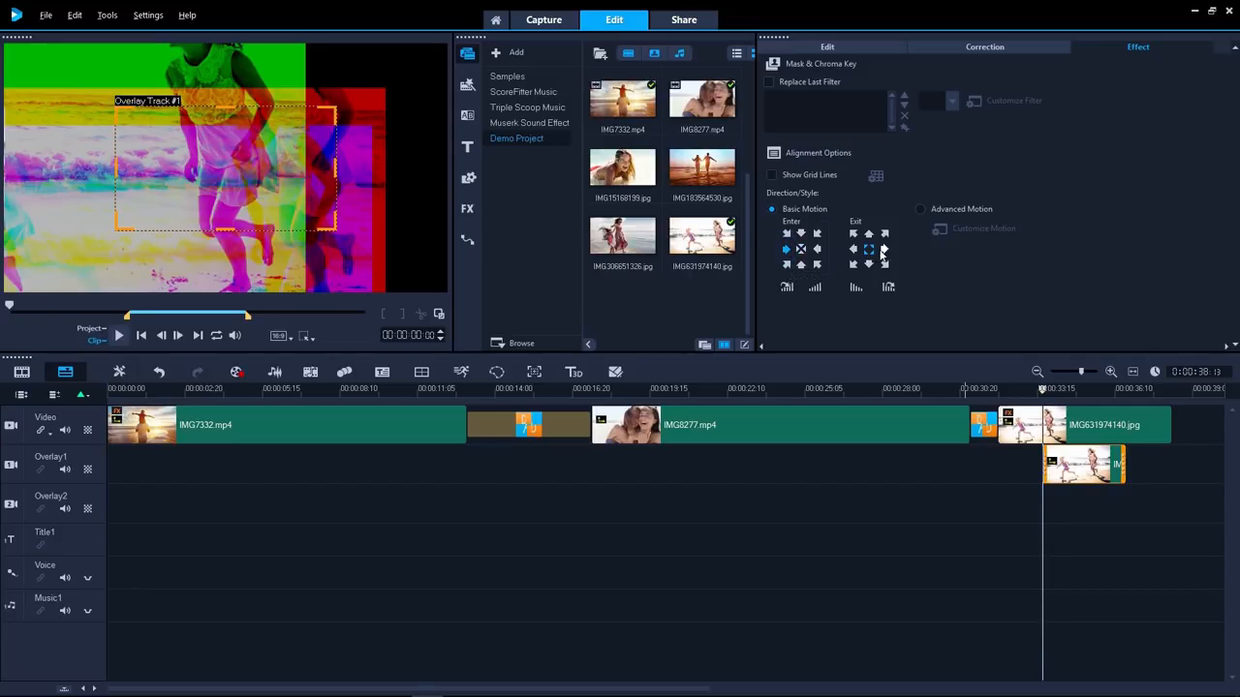
pyautogui.click(1025, 387)
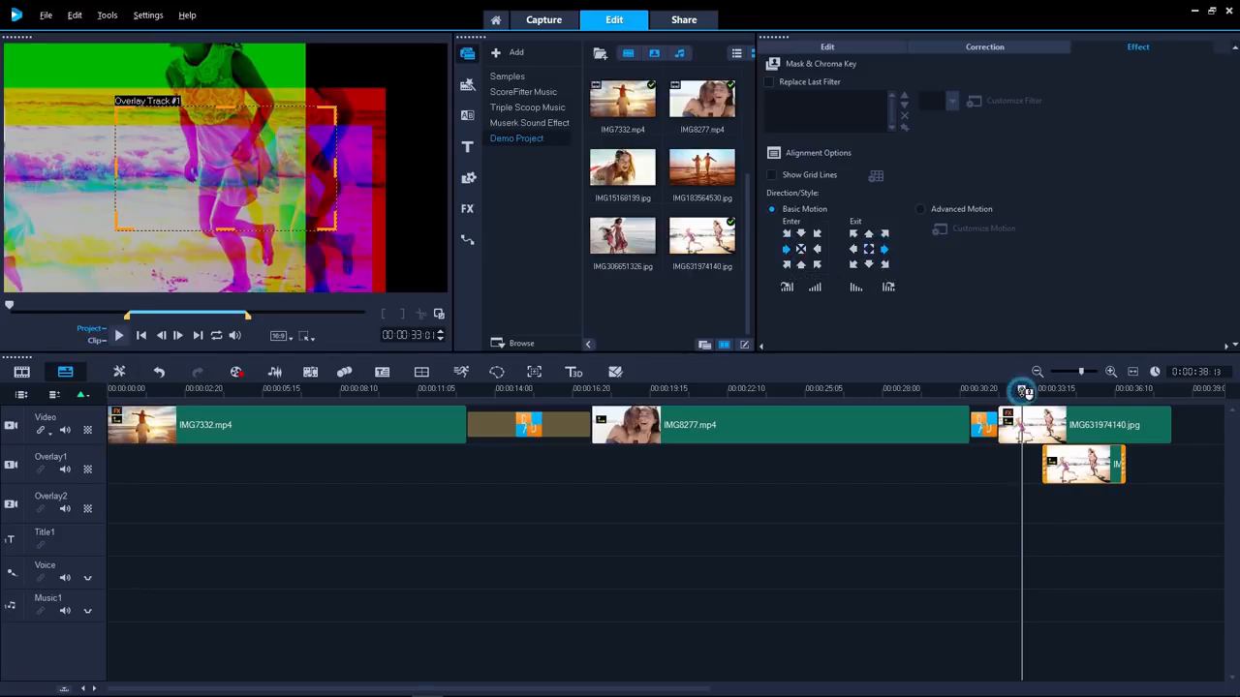
pyautogui.press('space')
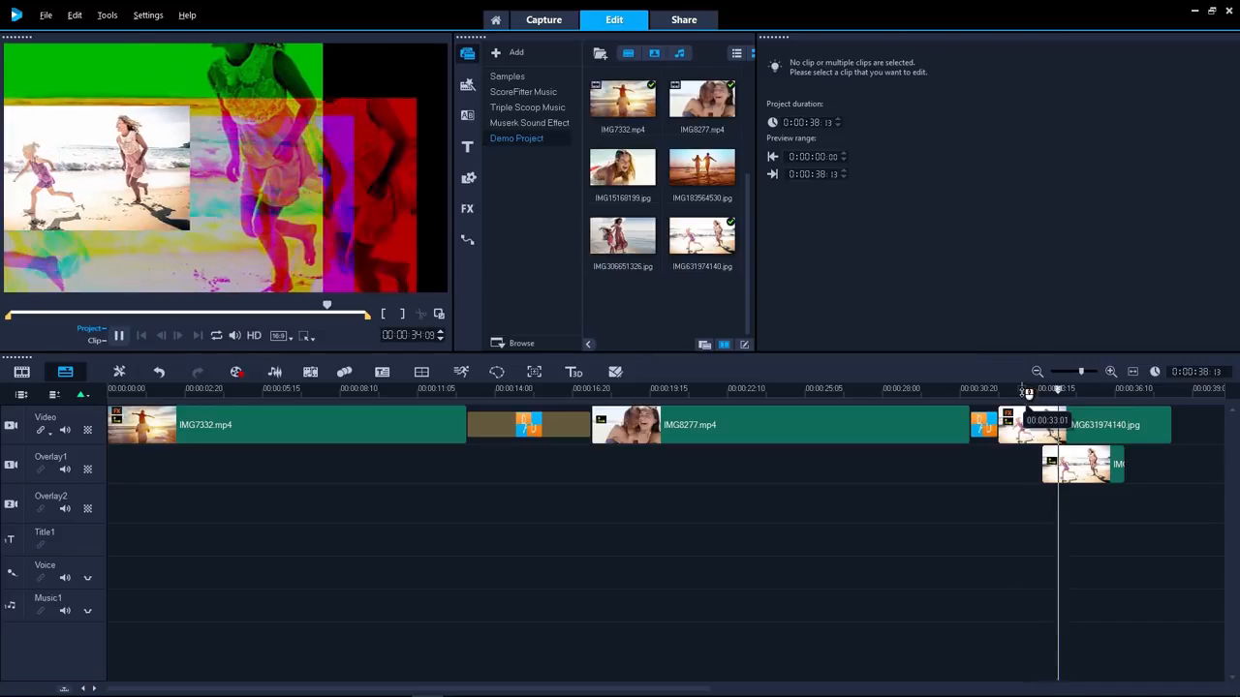
pyautogui.press('space')
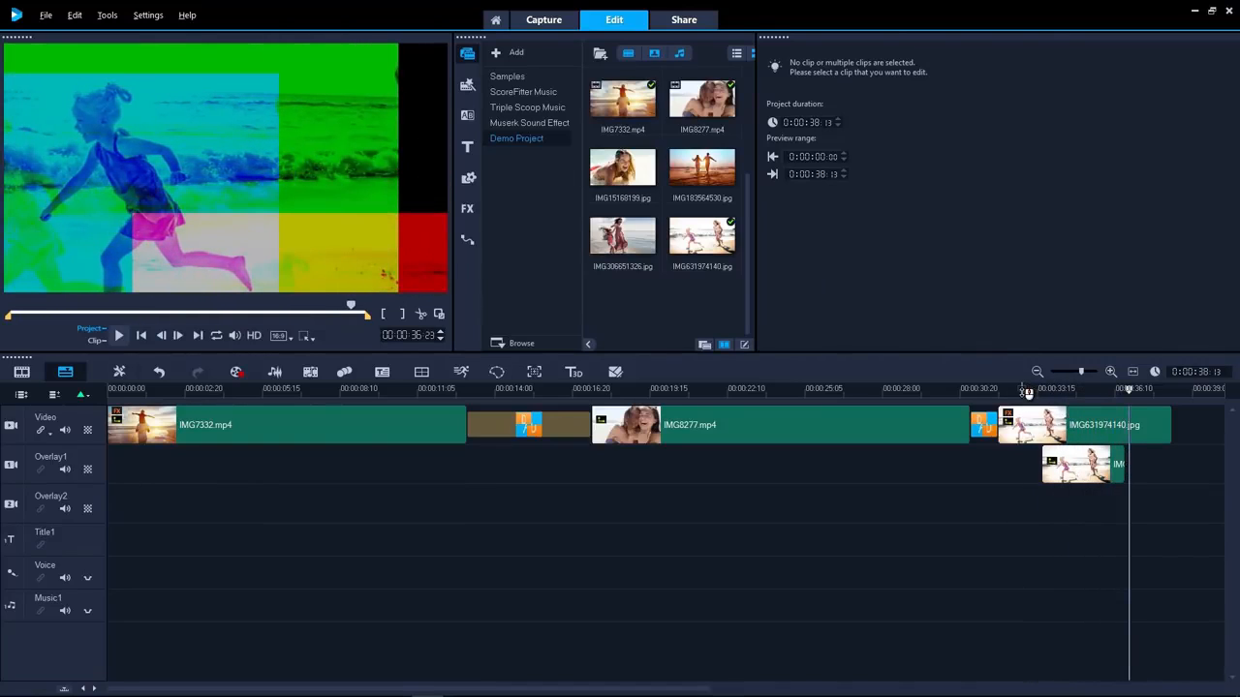
# - Preview the third title preset in the third row and place it near the start of the Title1 track
pyautogui.click(469, 151)
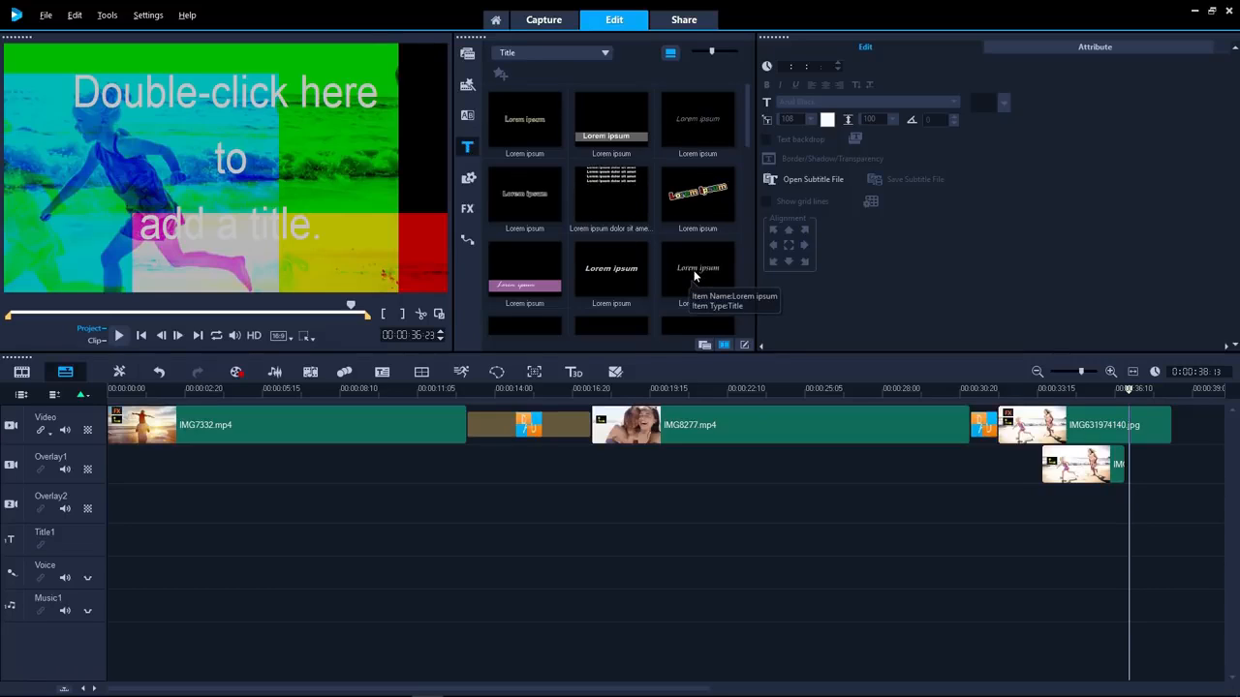
pyautogui.click(692, 273)
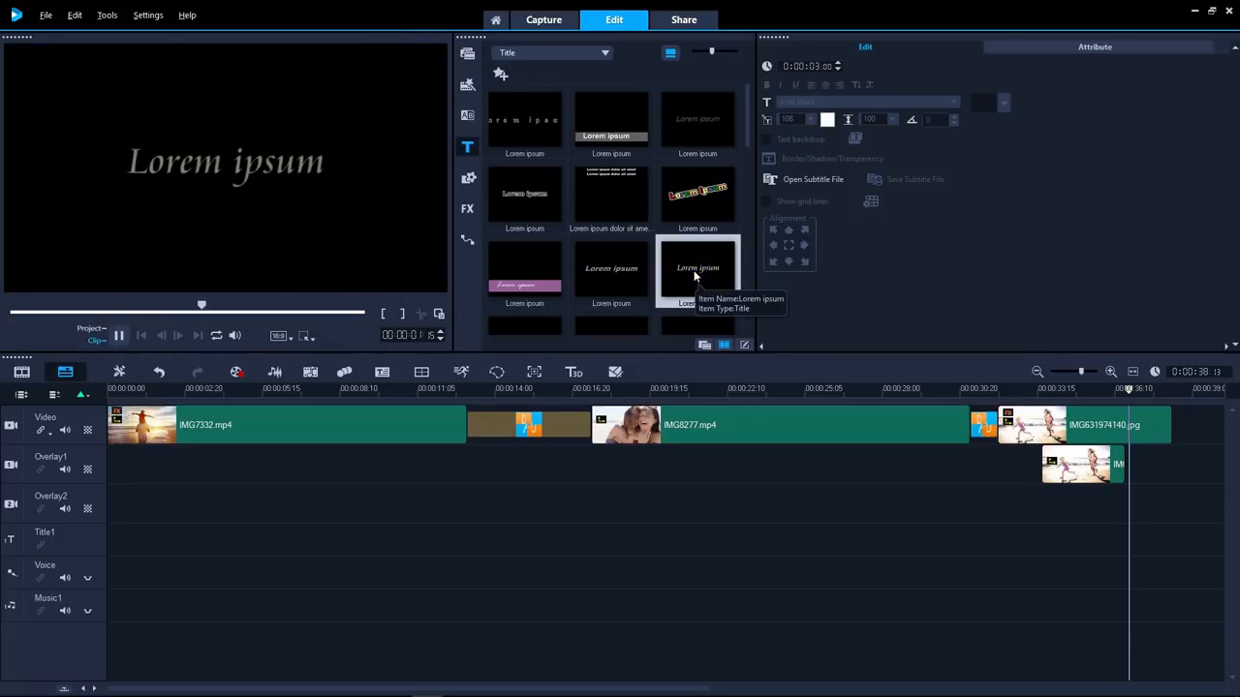
pyautogui.click(694, 277)
pyautogui.moveTo(655, 308); pyautogui.dragTo(133, 545)
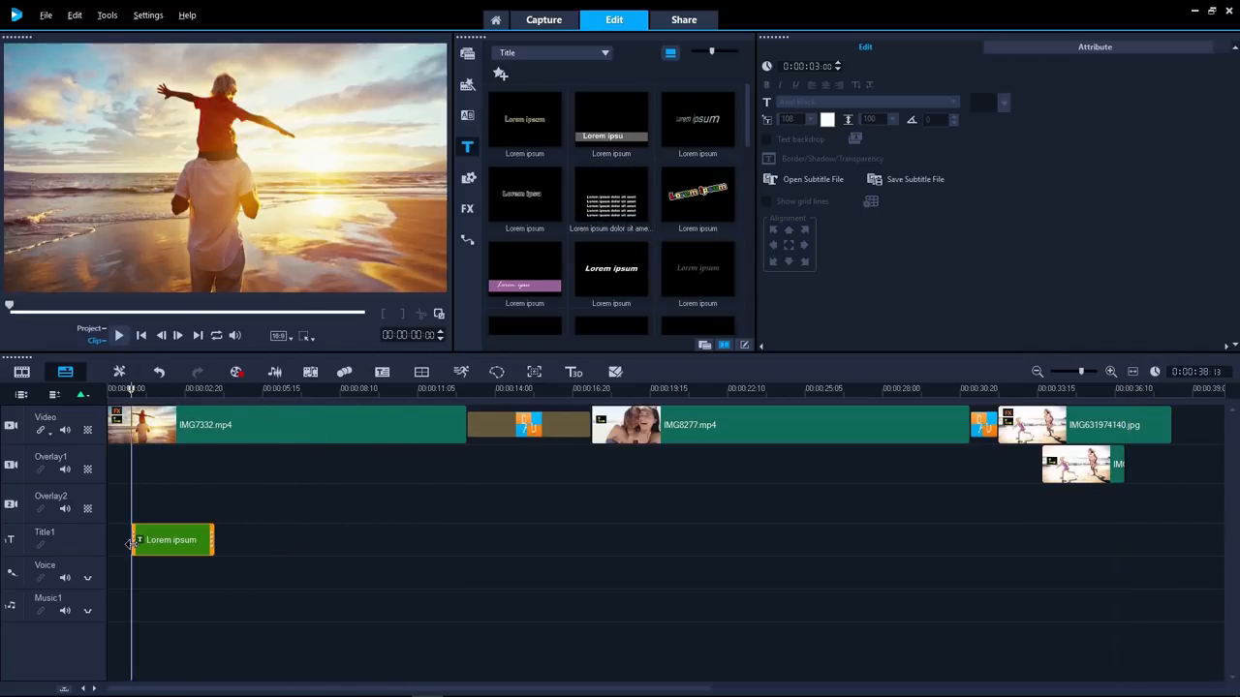
# - Replace the placeholder text of the title on the Title1 track with "Day at the Beach"
pyautogui.click(167, 541)
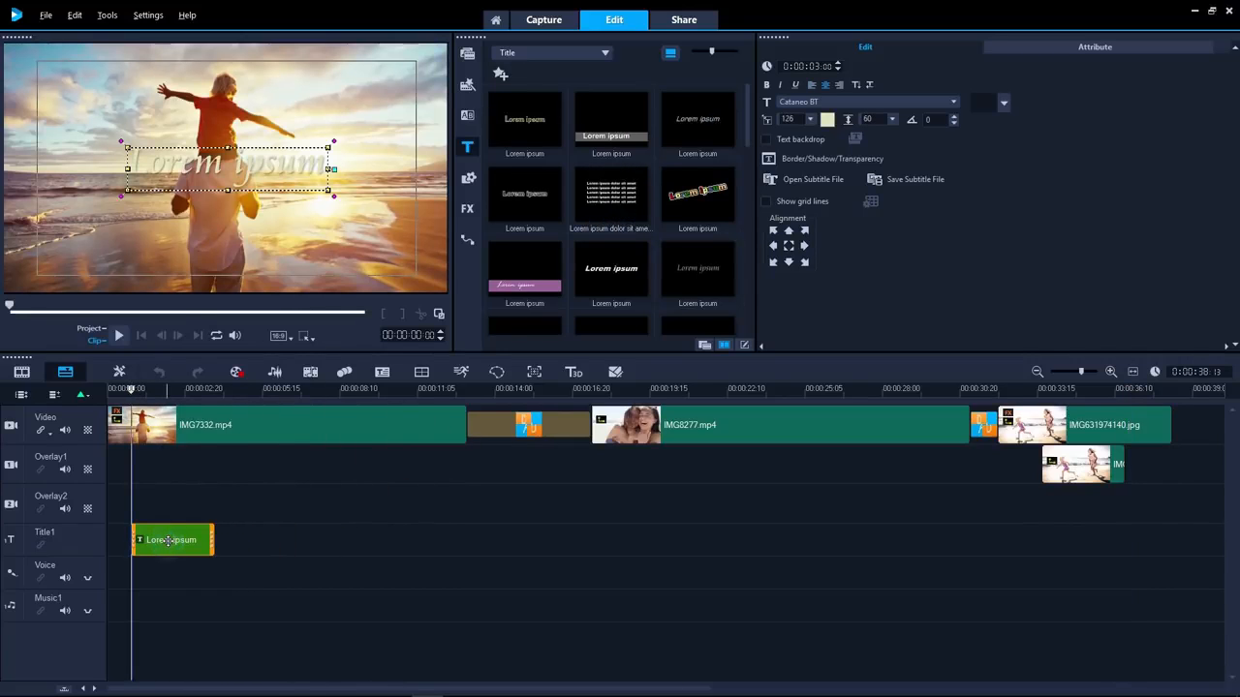
pyautogui.doubleClick(184, 178)
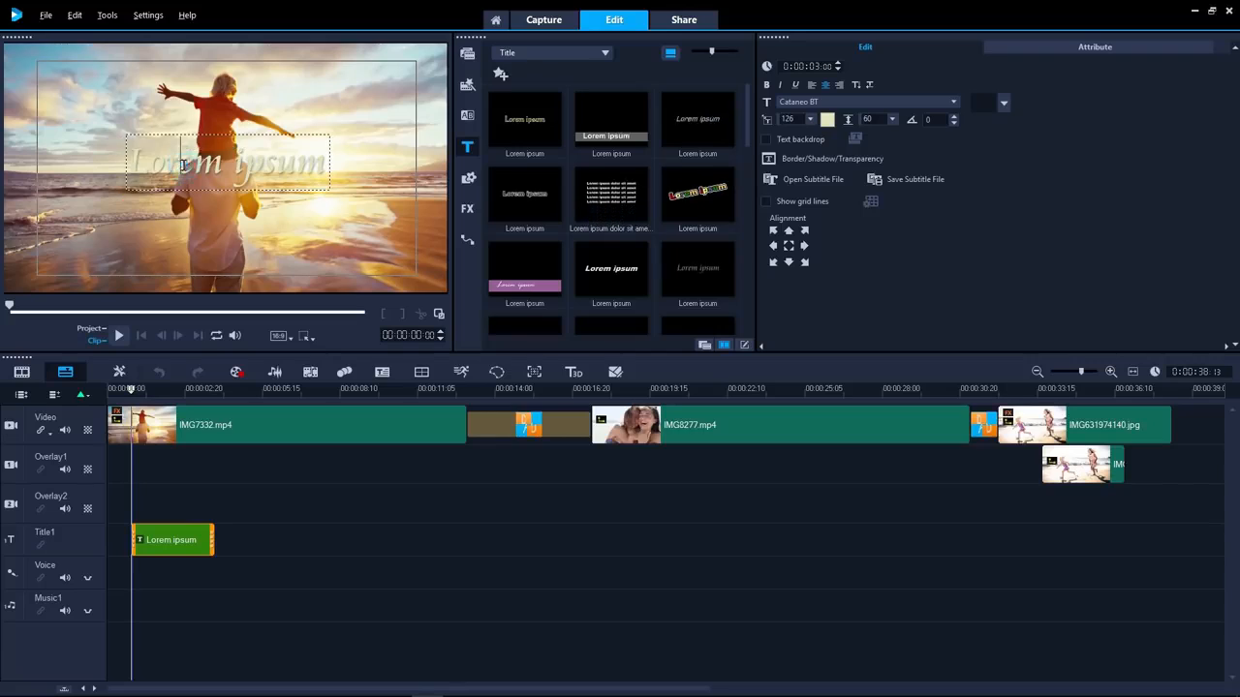
pyautogui.hotkey('ctrl', 'a')
pyautogui.write('Day at the Beach')
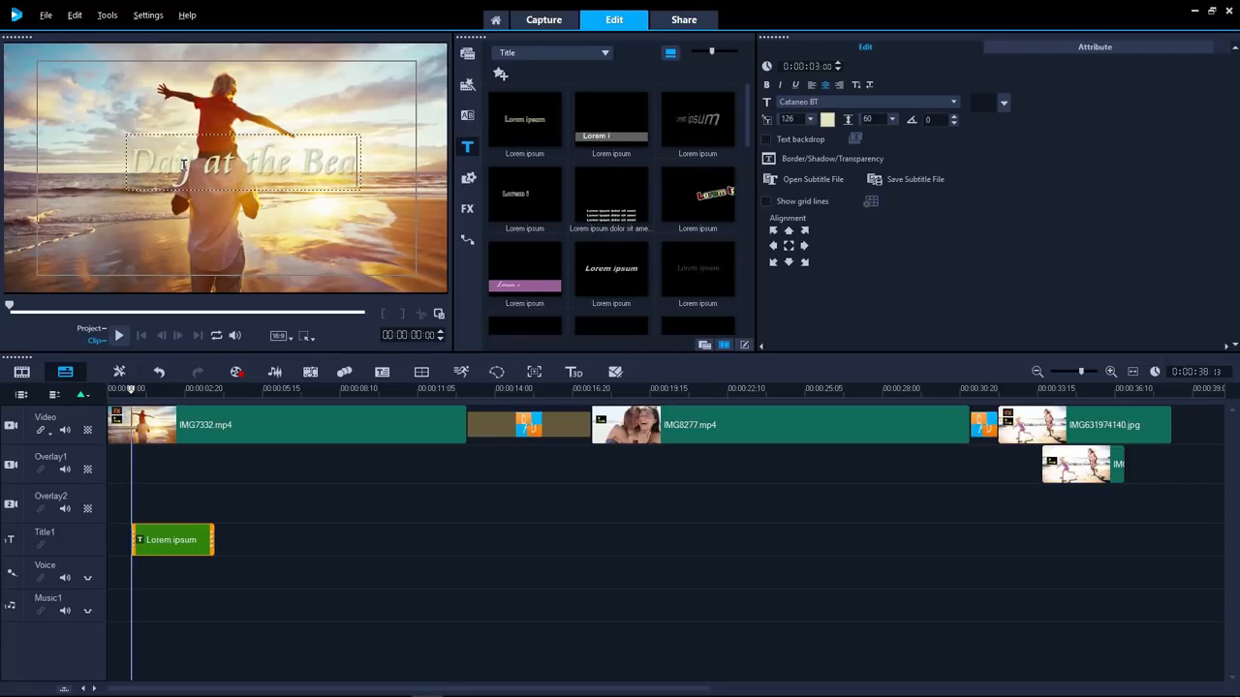
# - Change the whole title's font to ChunkFive and align the title to the center of the frame
pyautogui.hotkey('ctrl', 'a')
pyautogui.click(809, 103)
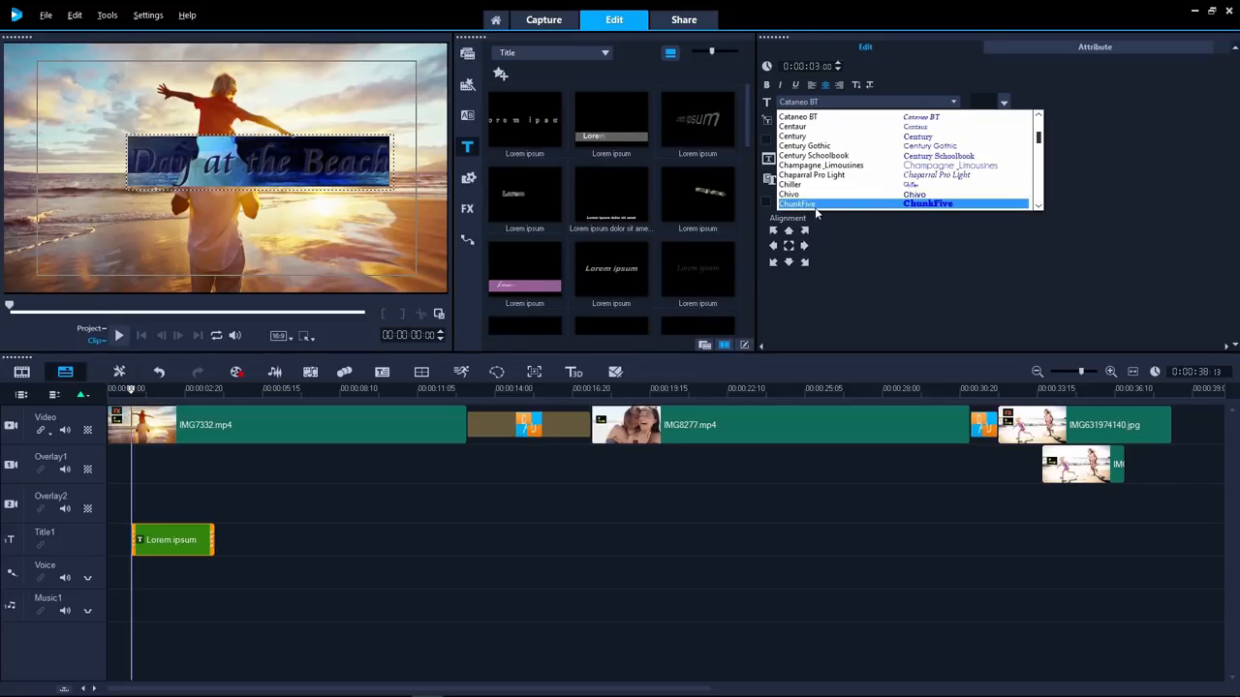
pyautogui.click(816, 204)
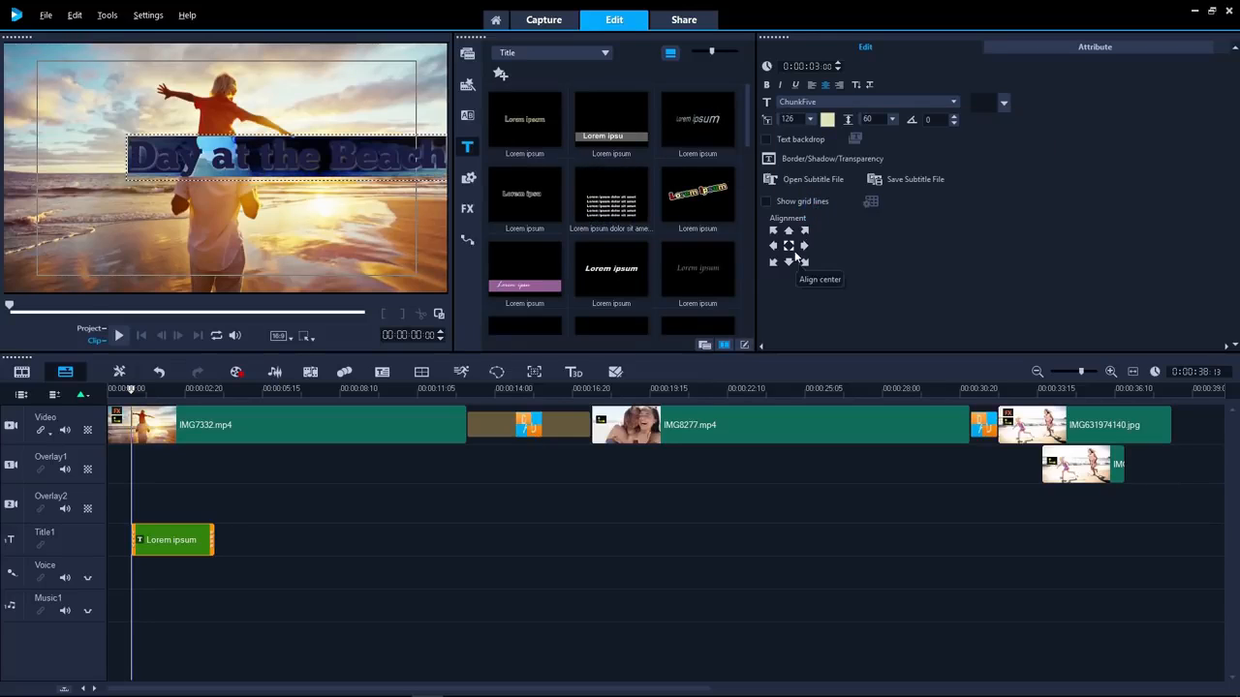
pyautogui.click(792, 250)
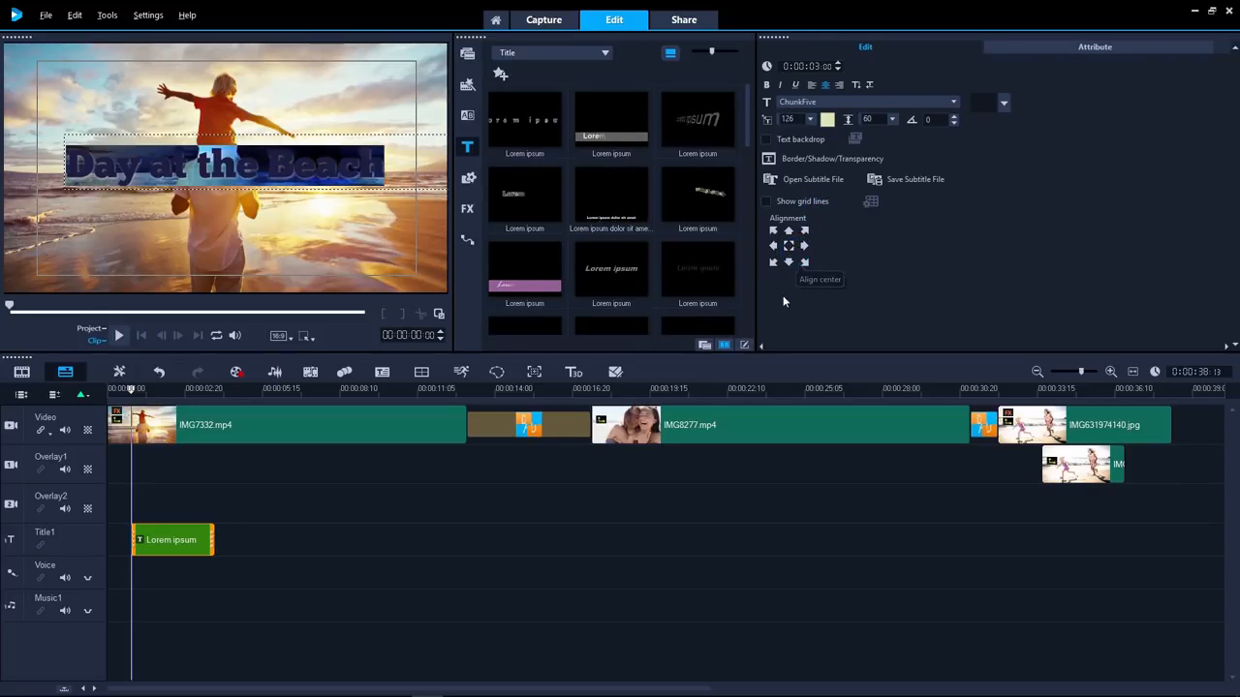
pyautogui.click(352, 498)
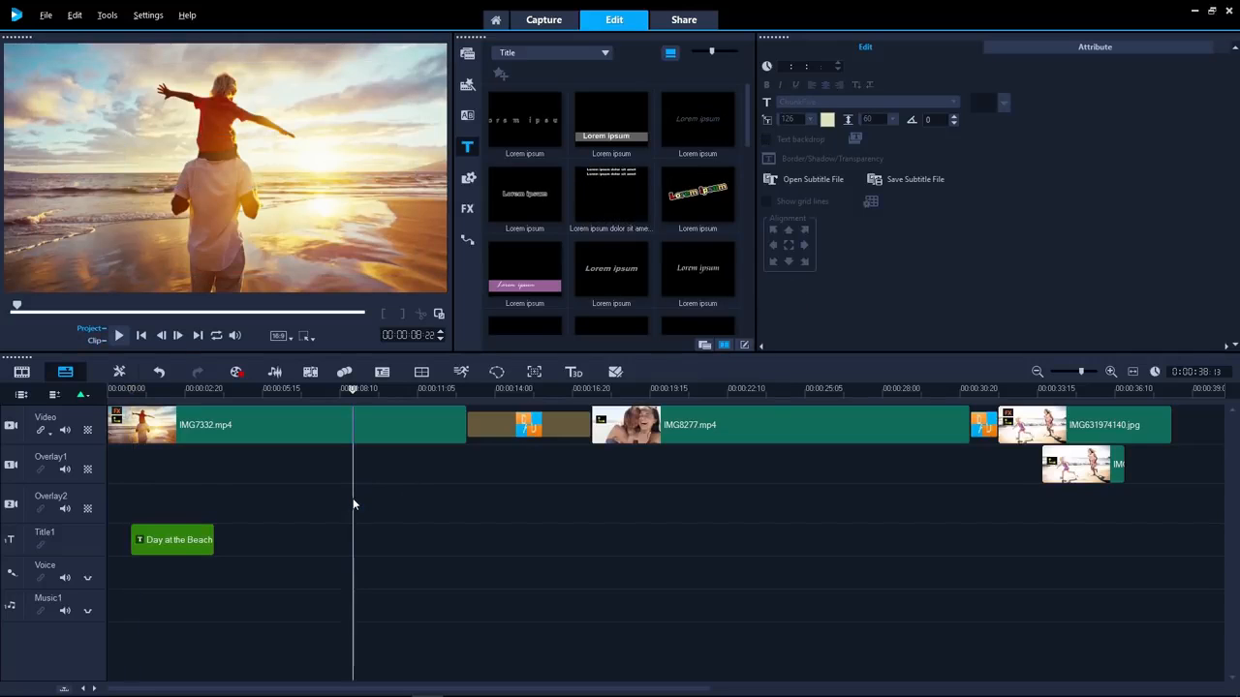
# - Adjust the "Day at the Beach" title clip to start at about 00:00:00:24 and last 4:14, and scrub through it
pyautogui.moveTo(119, 391); pyautogui.dragTo(223, 390)
pyautogui.click(162, 540)
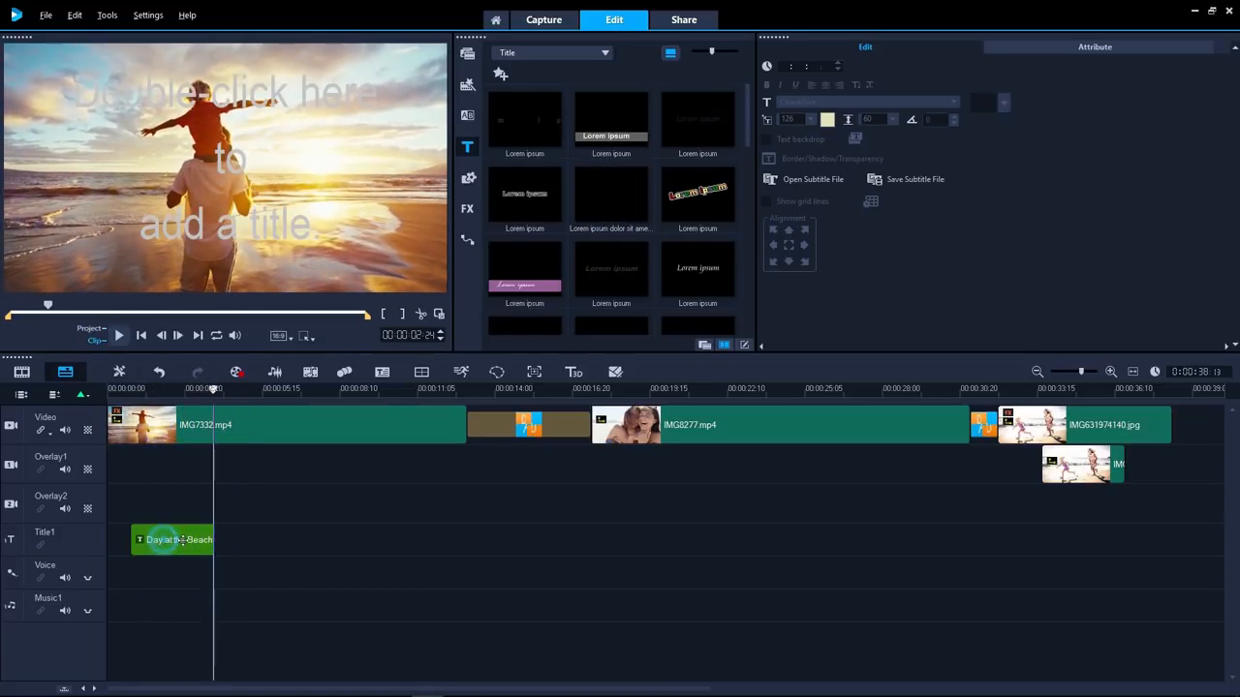
pyautogui.moveTo(184, 540); pyautogui.dragTo(134, 539)
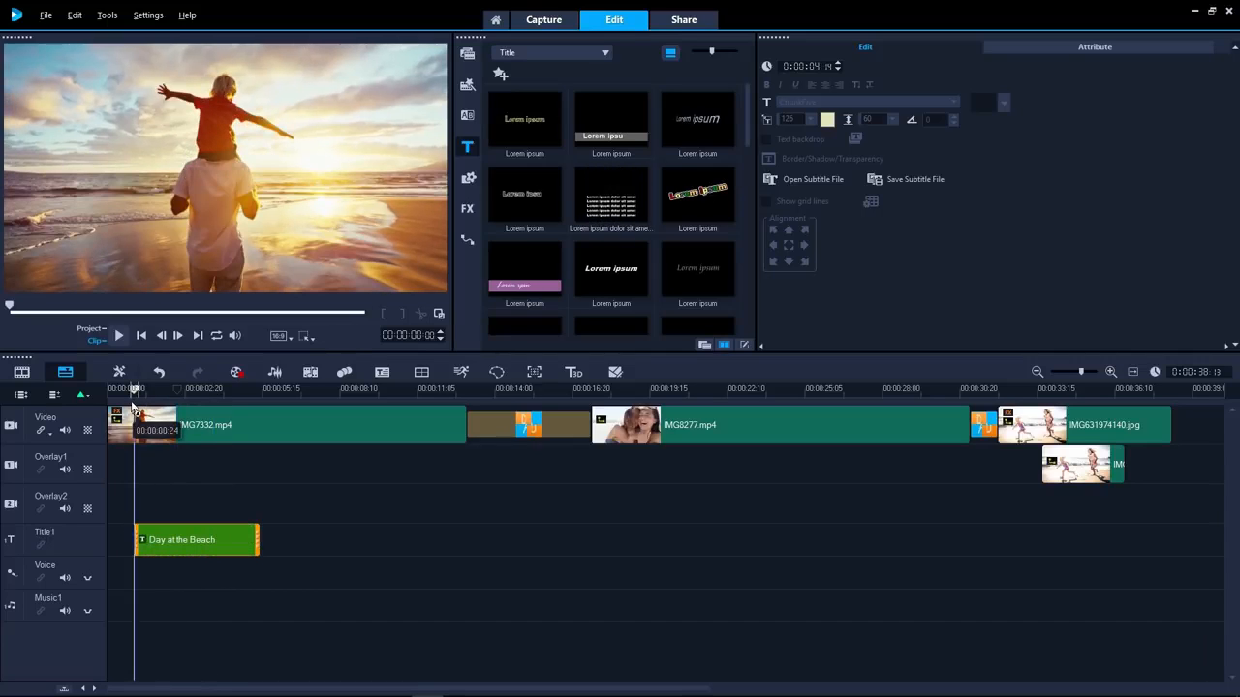
pyautogui.moveTo(146, 388); pyautogui.dragTo(236, 388)
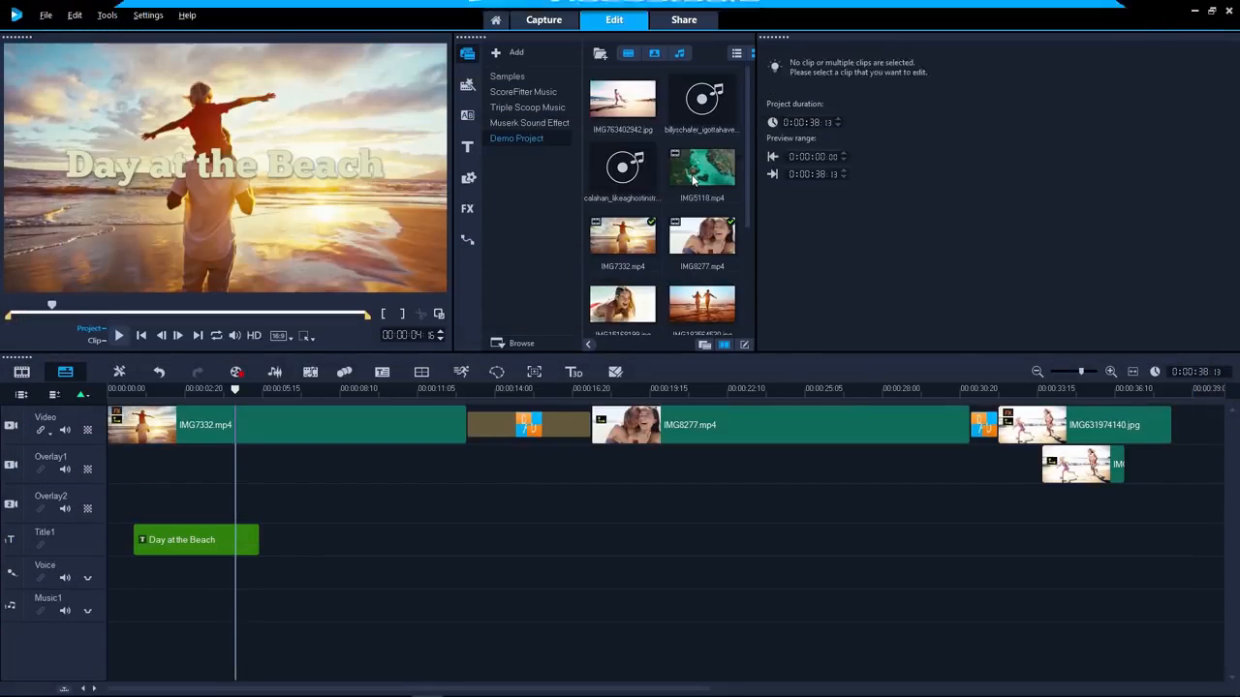
# - Add IMG5118.mp4 to the end of the Video track and open the Sound Mixer for the project's audio
pyautogui.click(693, 180)
pyautogui.moveTo(693, 181); pyautogui.dragTo(1179, 435)
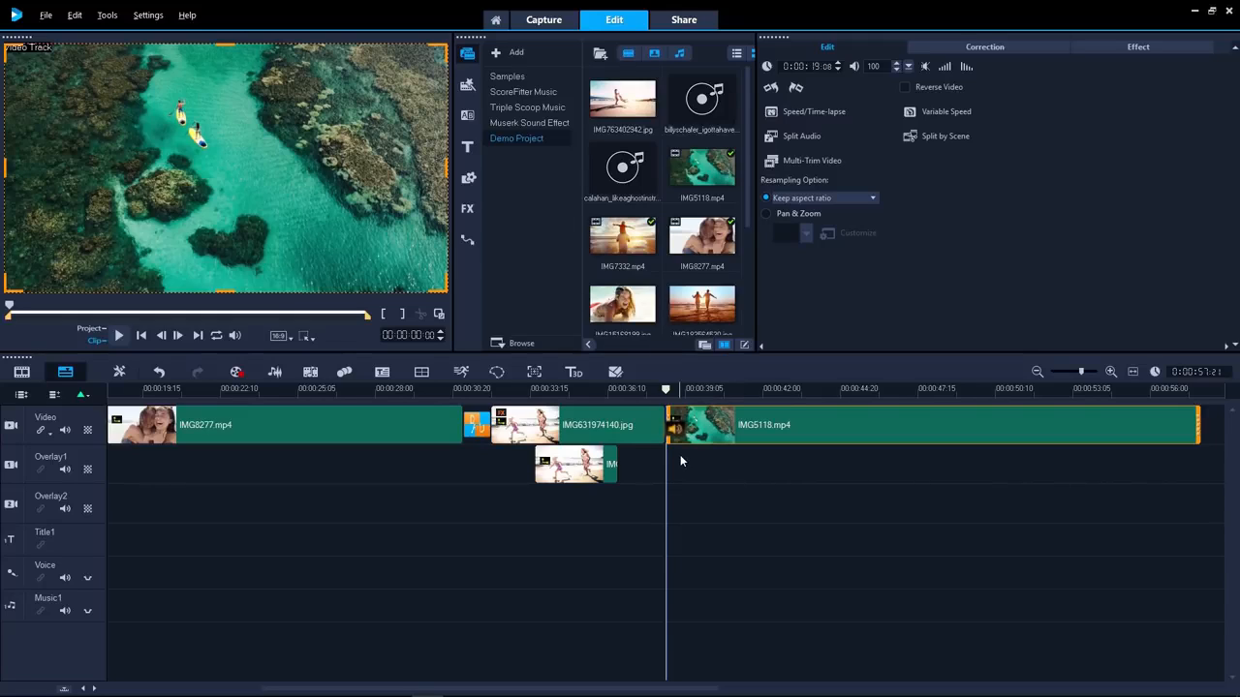
pyautogui.click(276, 378)
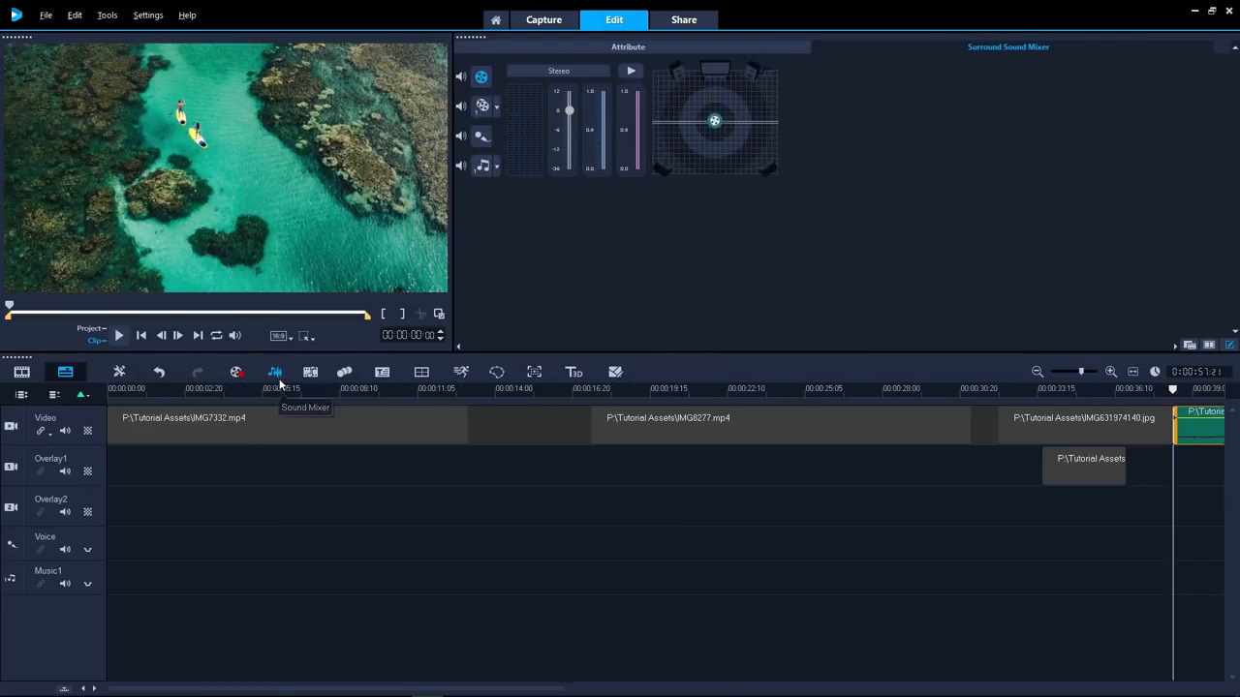
pyautogui.click(1133, 371)
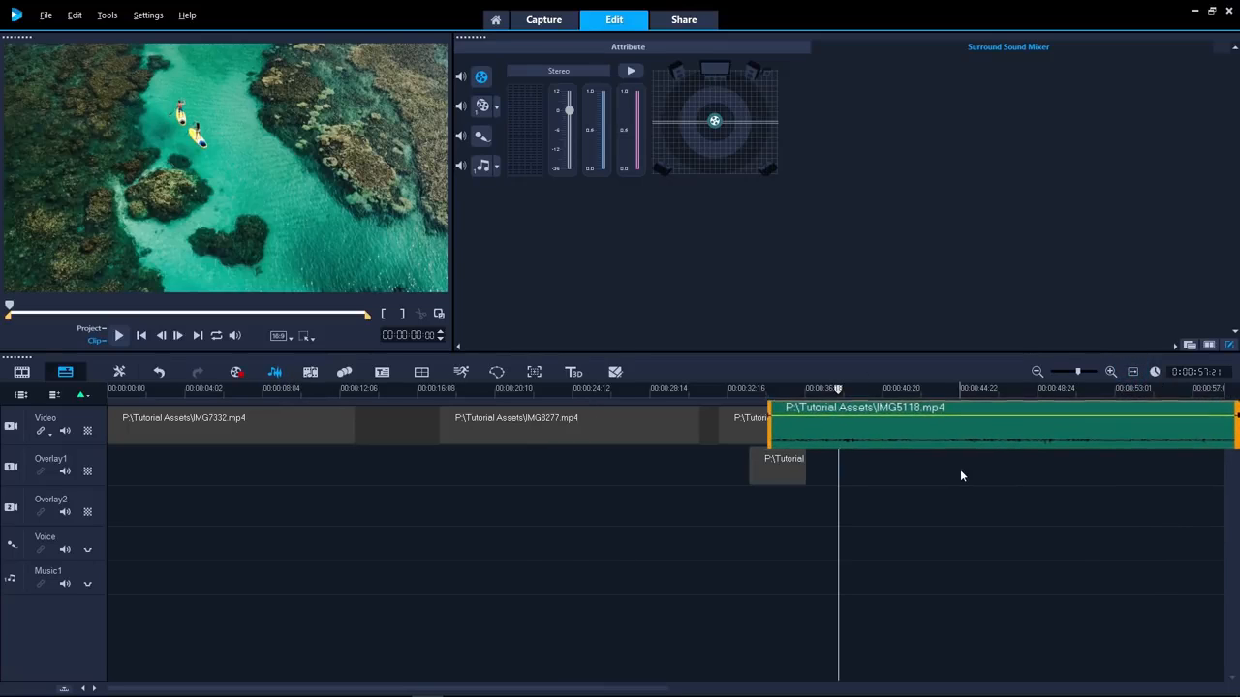
# - Set the volume of the IMG5118.mp4 clip on the Video track to 56 and apply an audio fade-in and fade-out
pyautogui.click(275, 373)
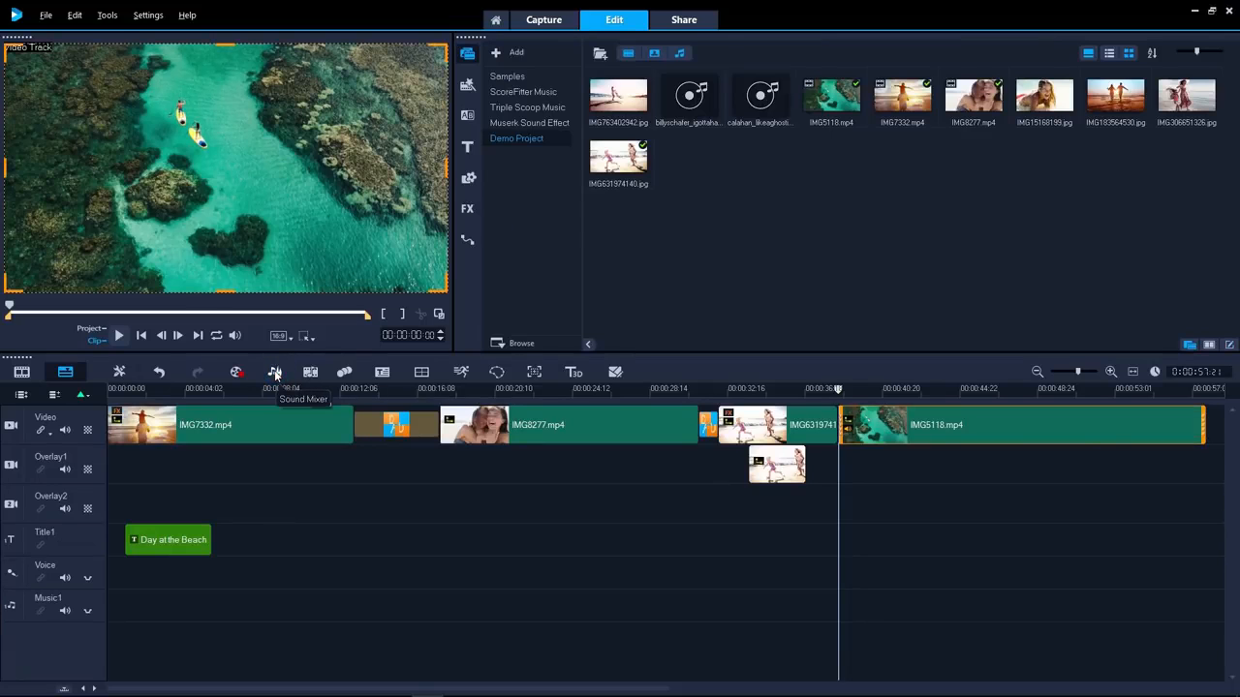
pyautogui.doubleClick(947, 427)
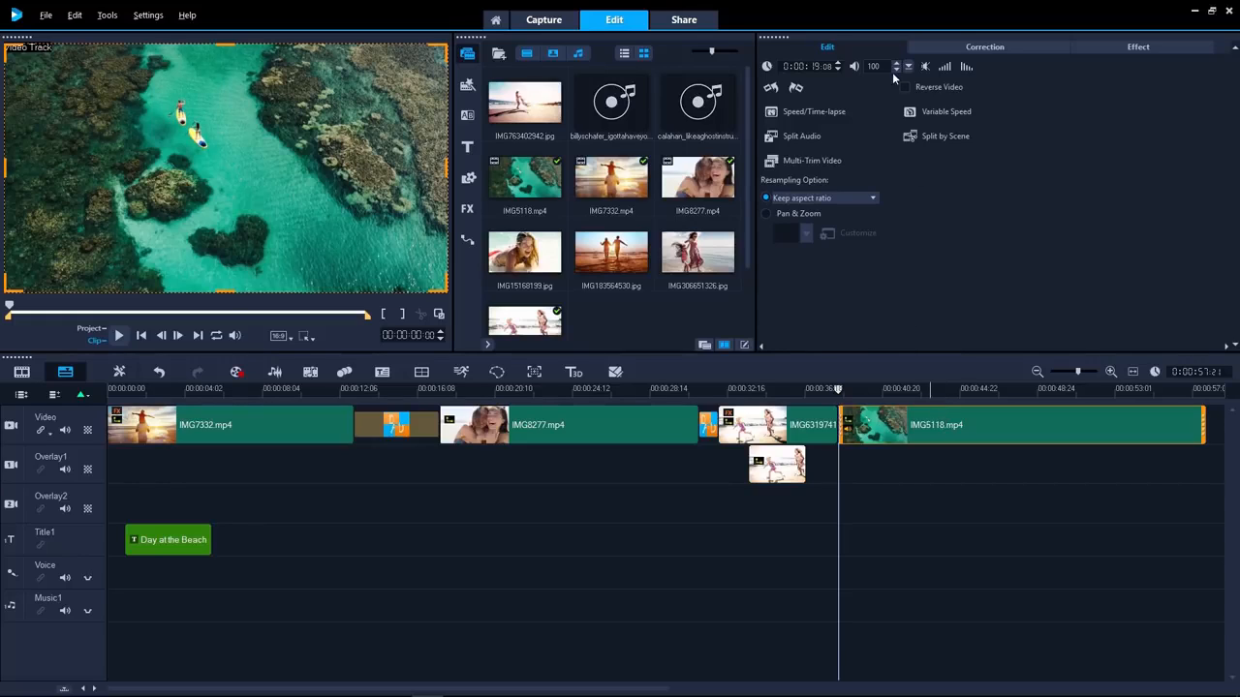
pyautogui.click(907, 66)
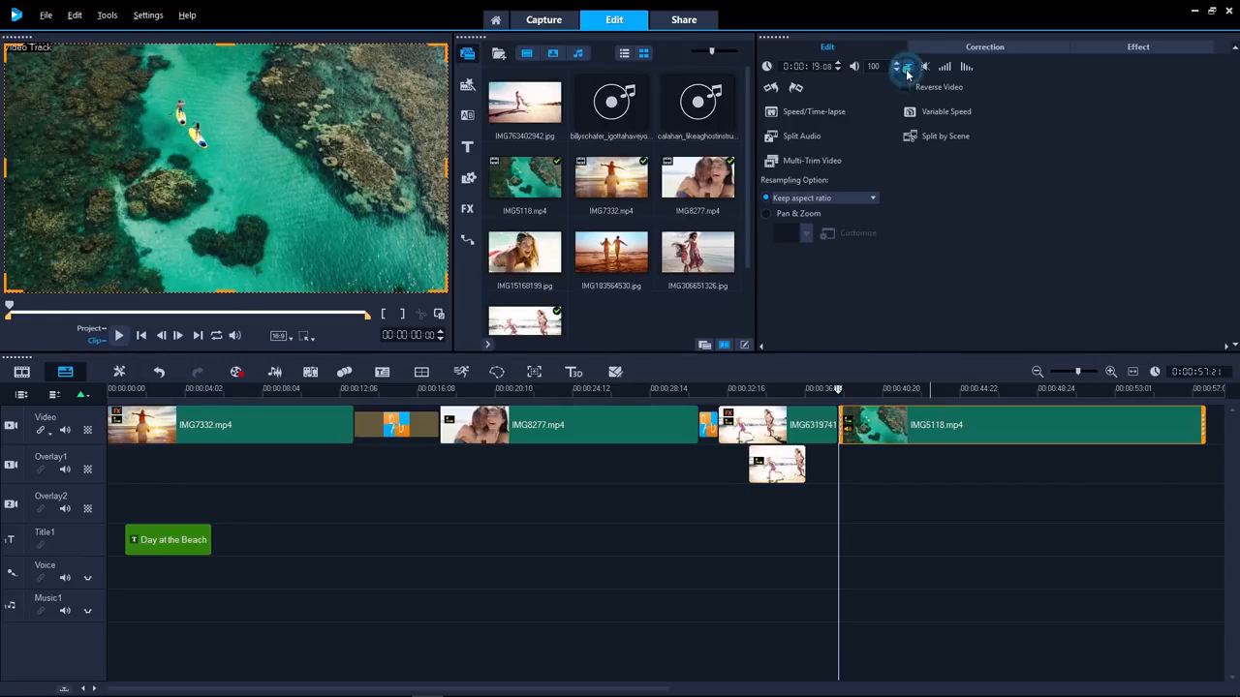
pyautogui.moveTo(911, 85)
pyautogui.mouseDown()
pyautogui.moveTo(920, 79)
pyautogui.moveTo(918, 95)
pyautogui.mouseUp()
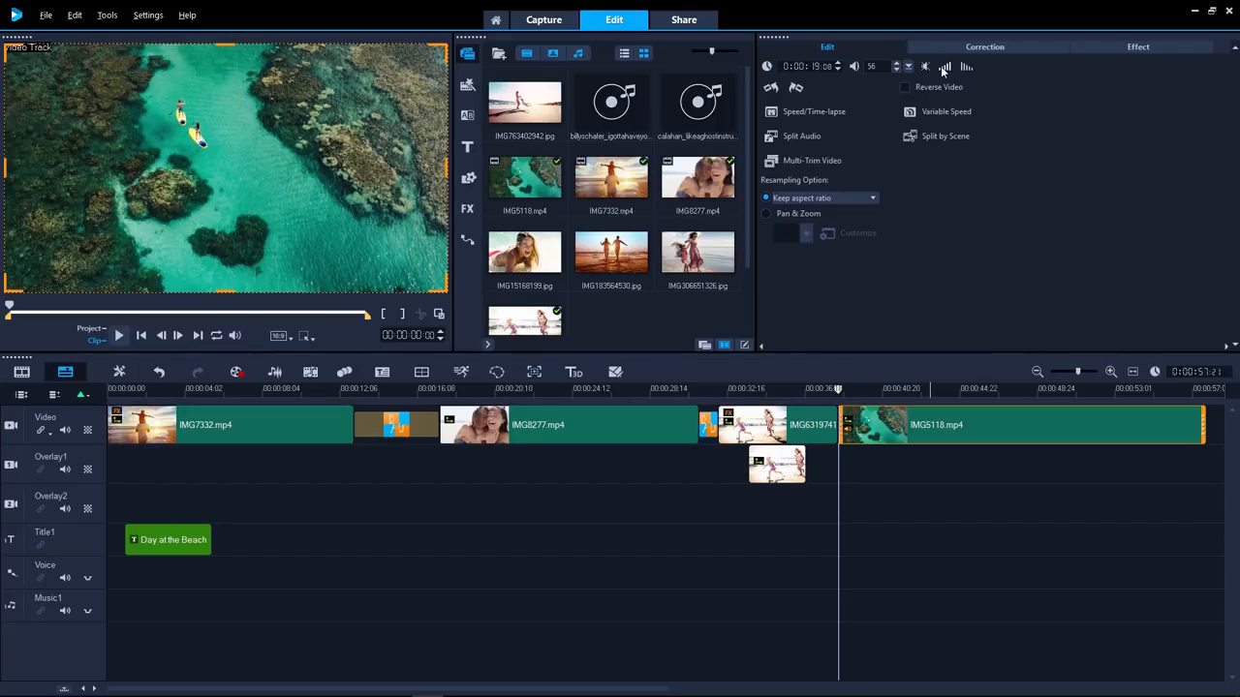
pyautogui.click(944, 67)
pyautogui.click(967, 68)
# - Split the audio of the IMG5118.mp4 clip from its video onto a separate track
pyautogui.rightClick(913, 426)
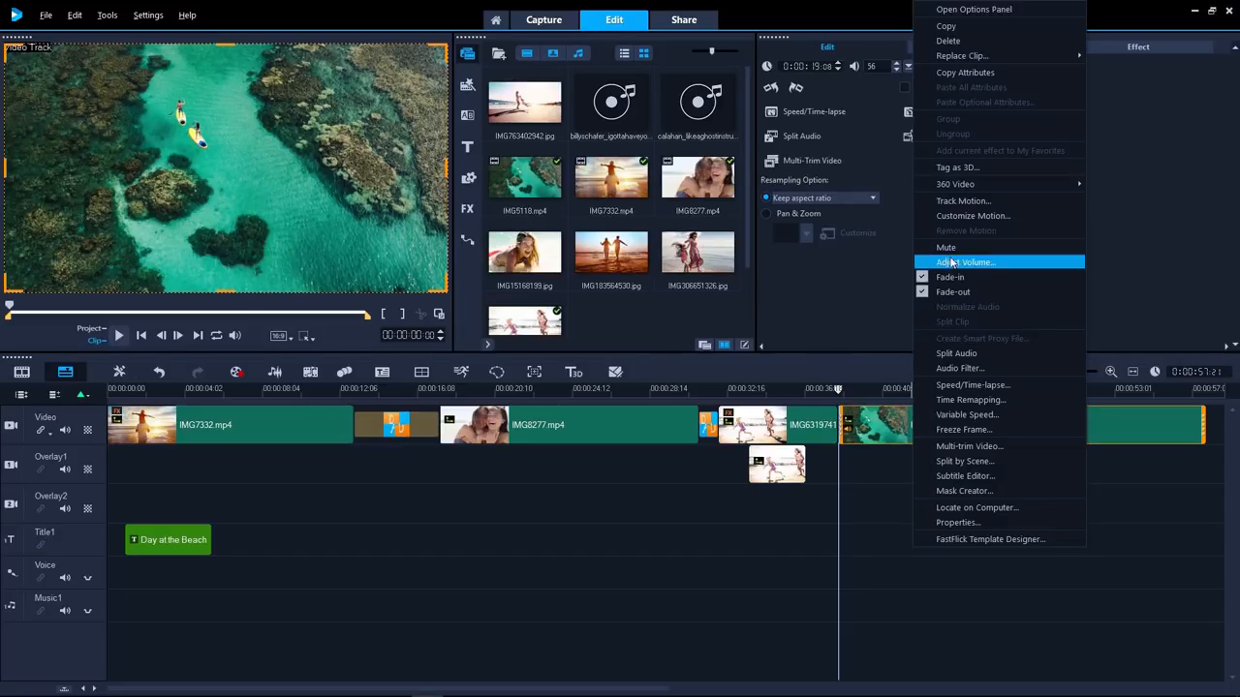
pyautogui.click(956, 353)
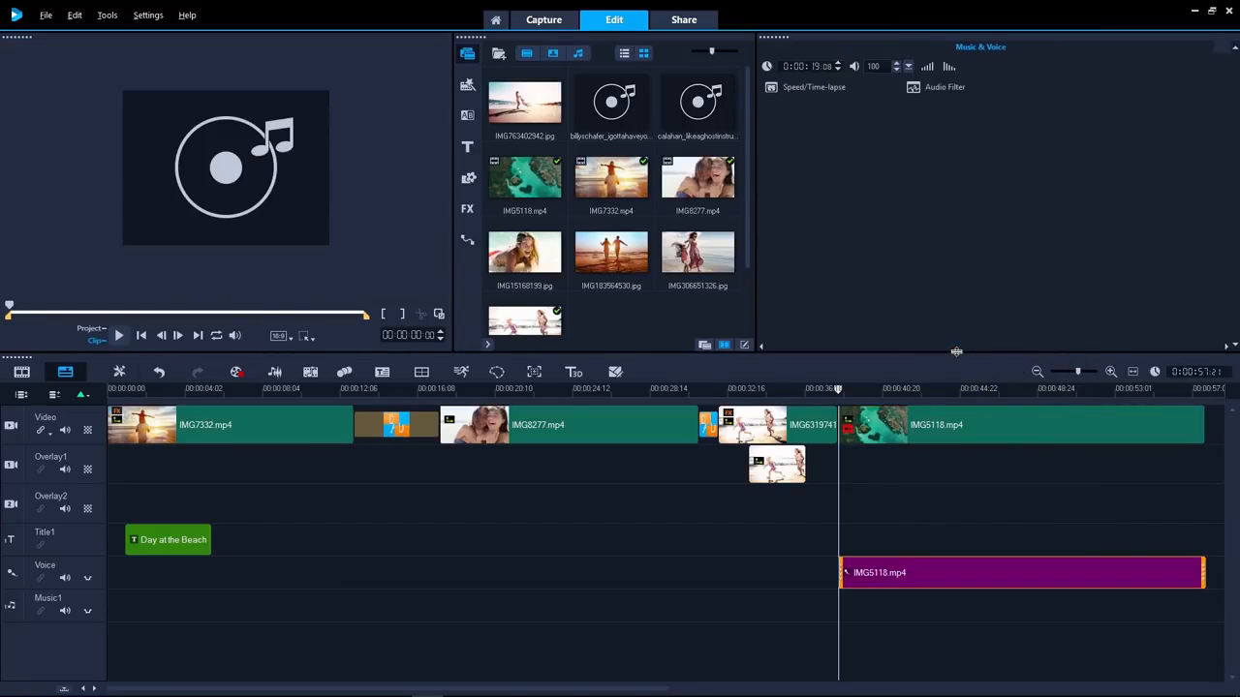
pyautogui.click(859, 492)
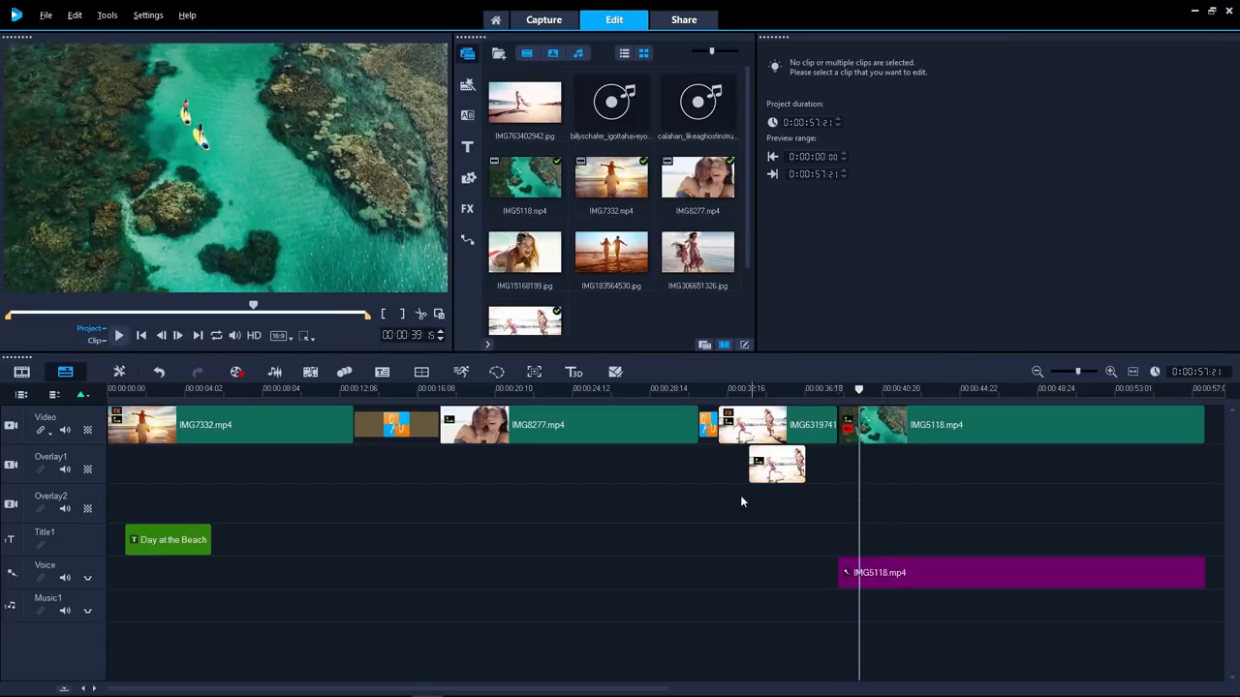
# - Choose the Story Untold version of the Ambient song Sweetly Remembering in Auto Music and preview it
pyautogui.click(310, 373)
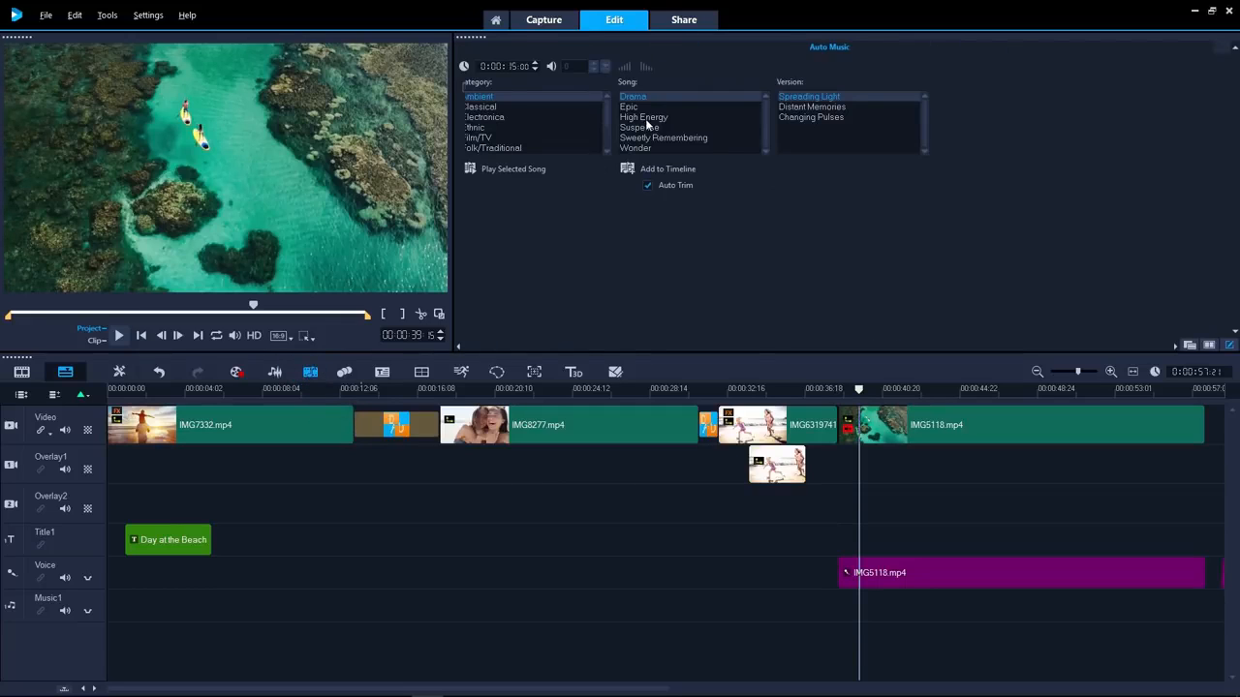
pyautogui.click(649, 138)
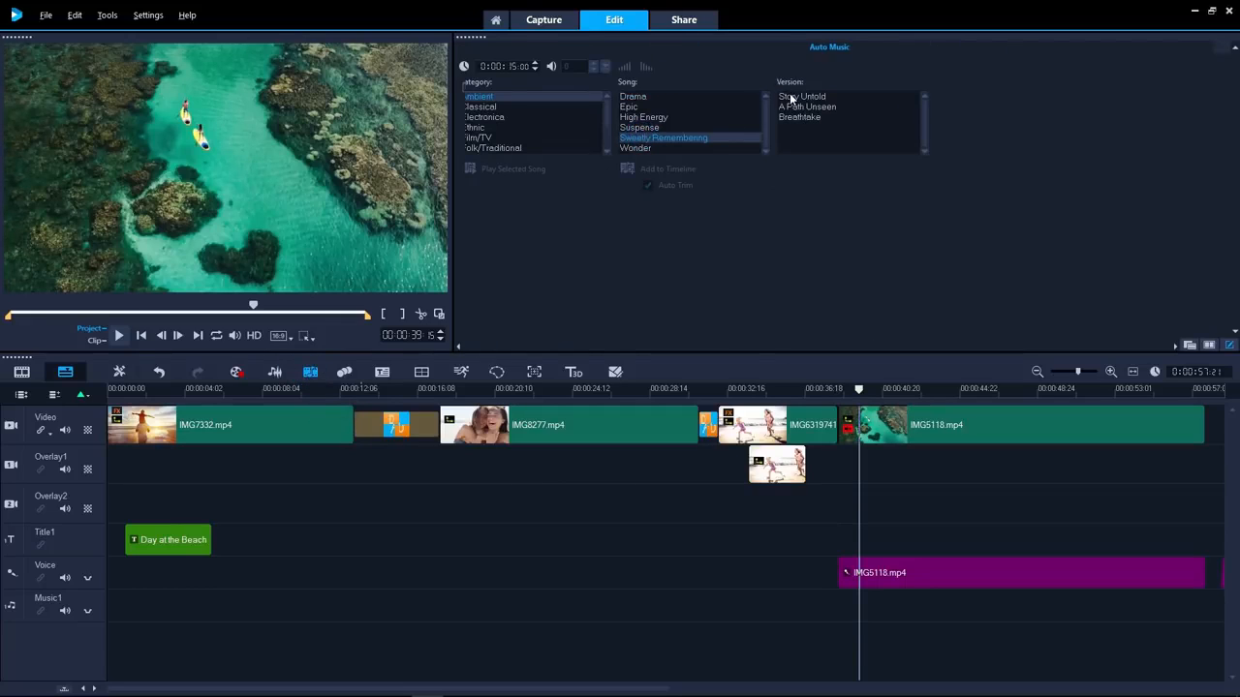
pyautogui.click(790, 95)
pyautogui.click(515, 171)
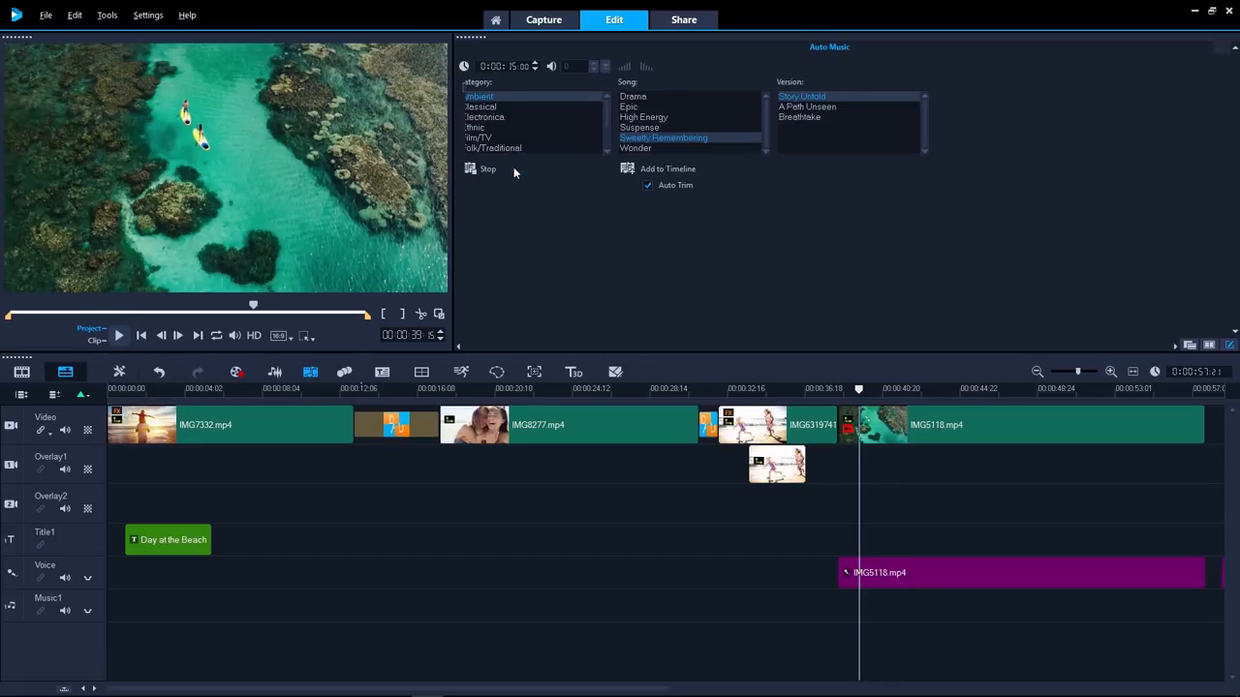
pyautogui.click(482, 169)
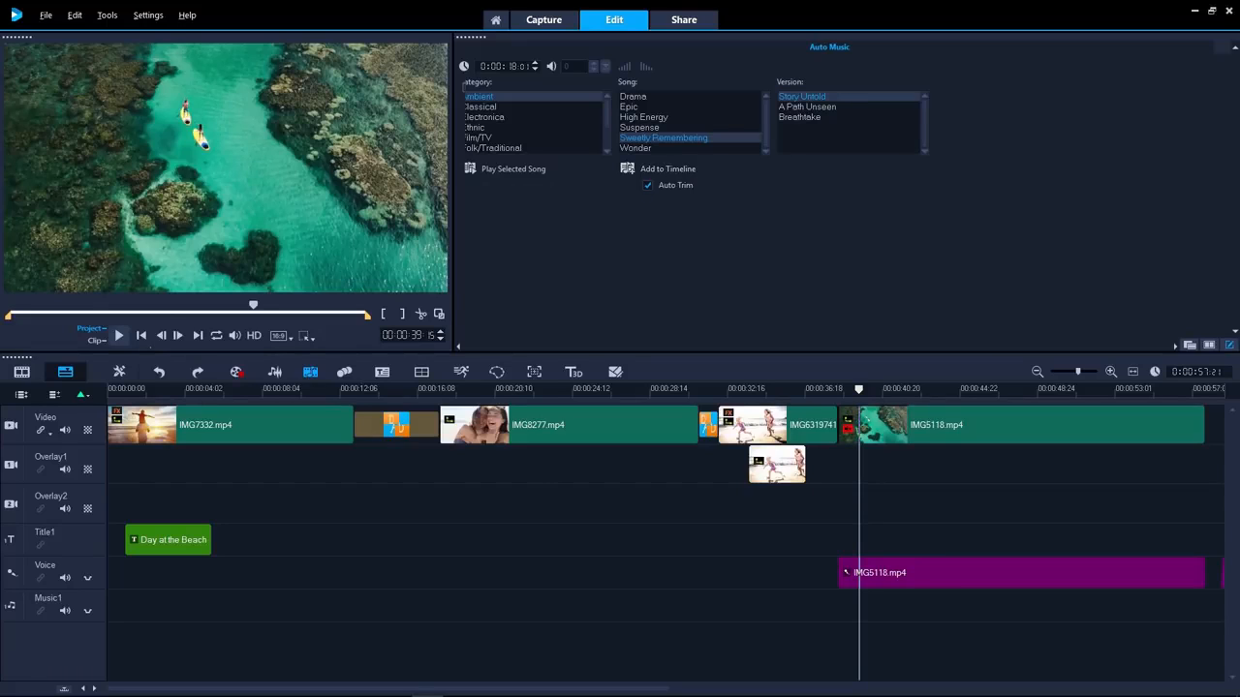
# - Add the selected Auto Music song at the project's start with Auto Trim on, and play the project
pyautogui.click(141, 336)
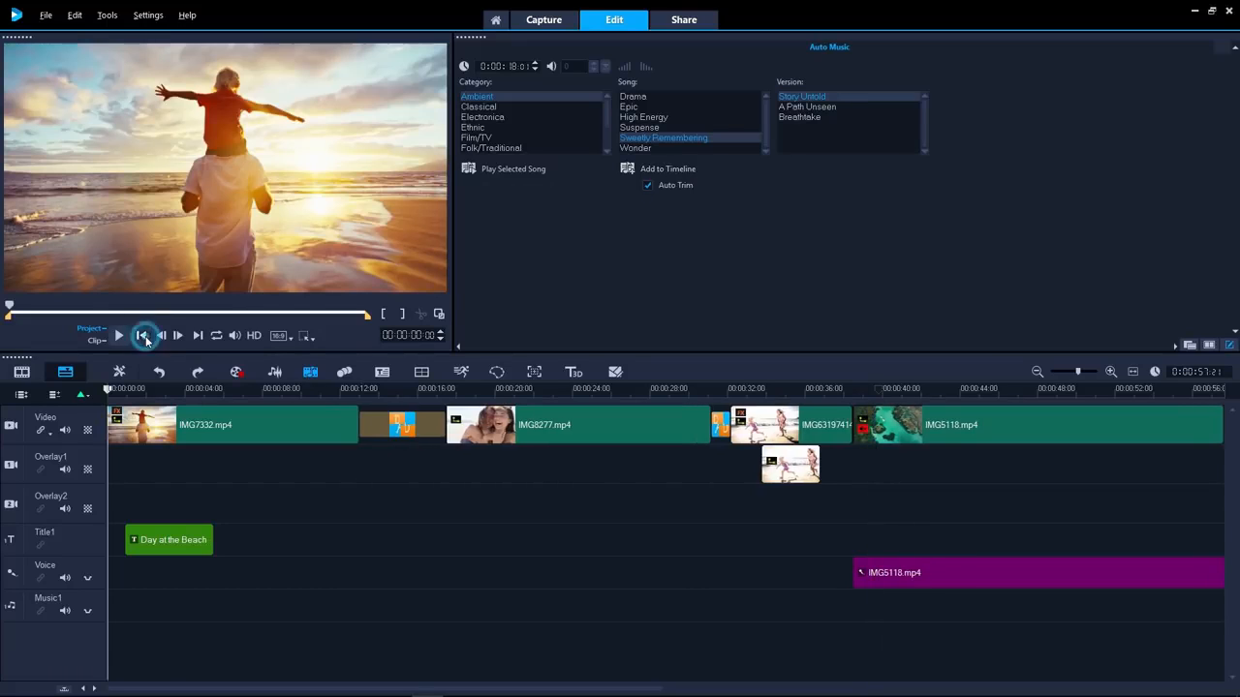
pyautogui.click(683, 171)
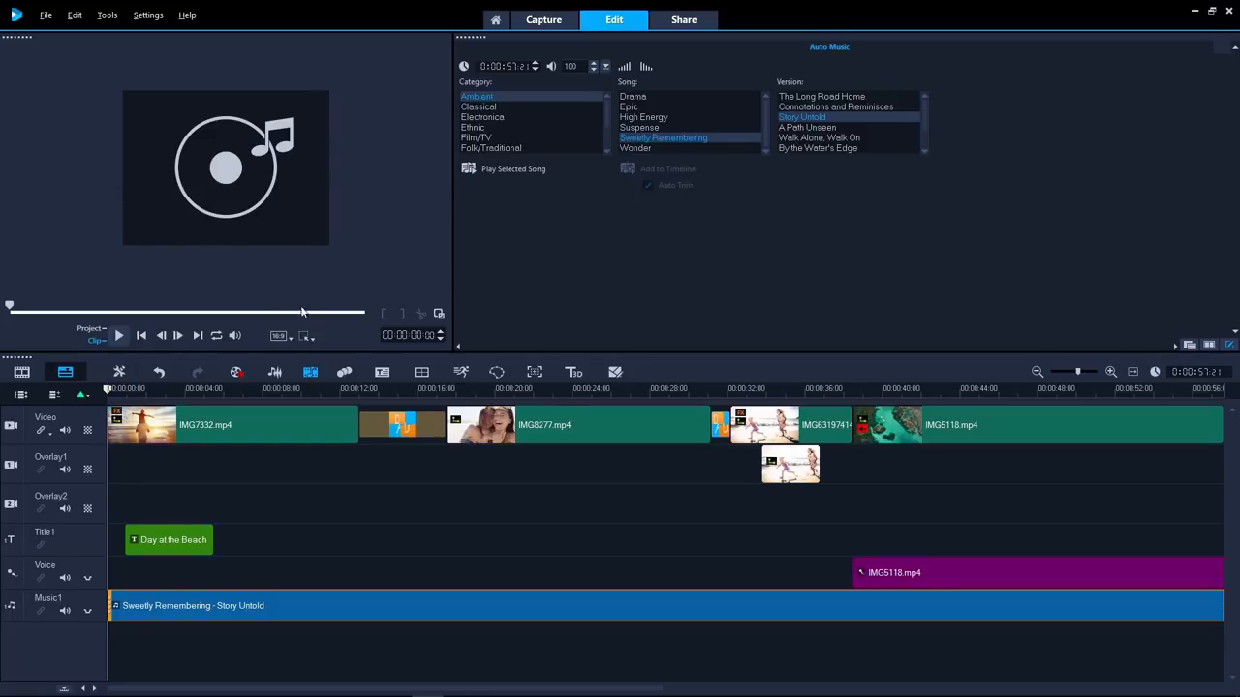
pyautogui.click(228, 470)
pyautogui.press('space')
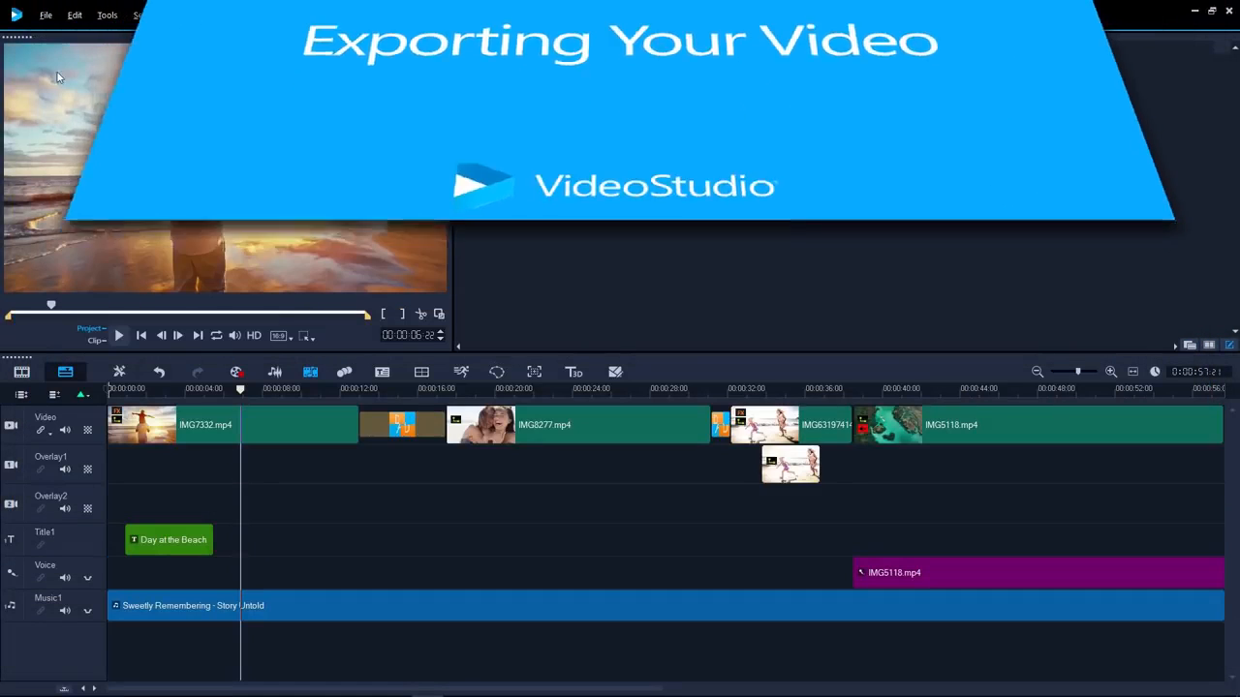
# - Save the project under the name "Demo Video" in the My Projects folder
pyautogui.click(47, 15)
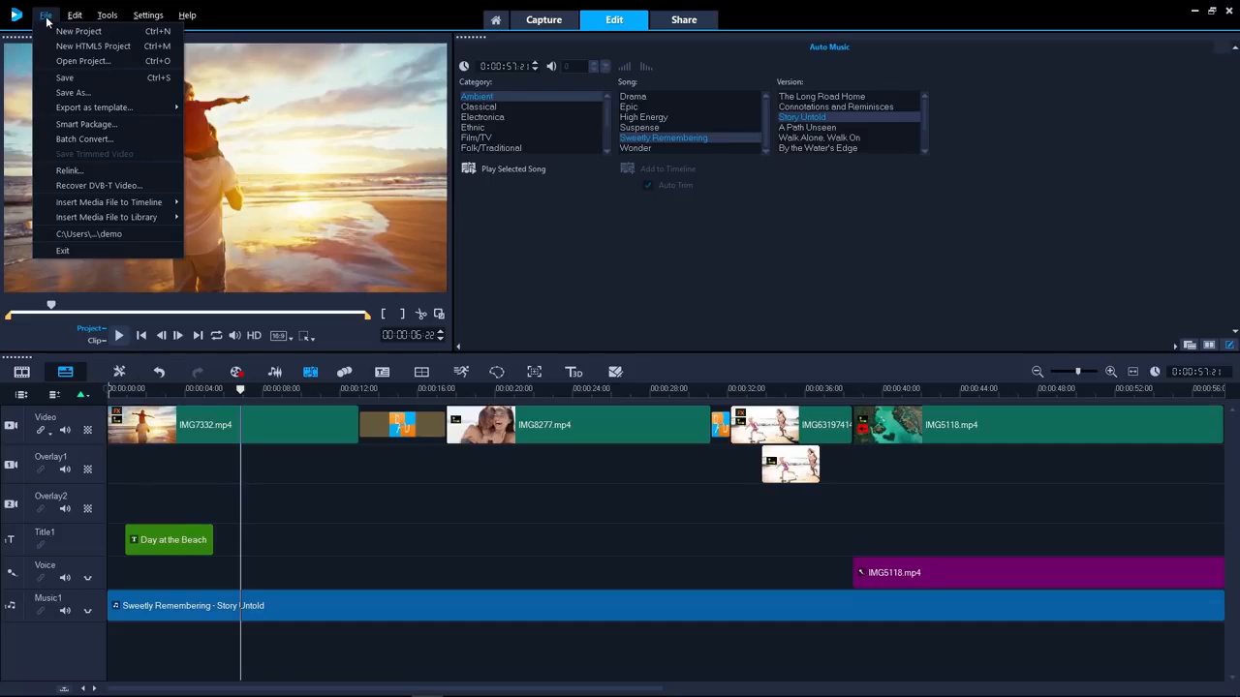
pyautogui.click(63, 94)
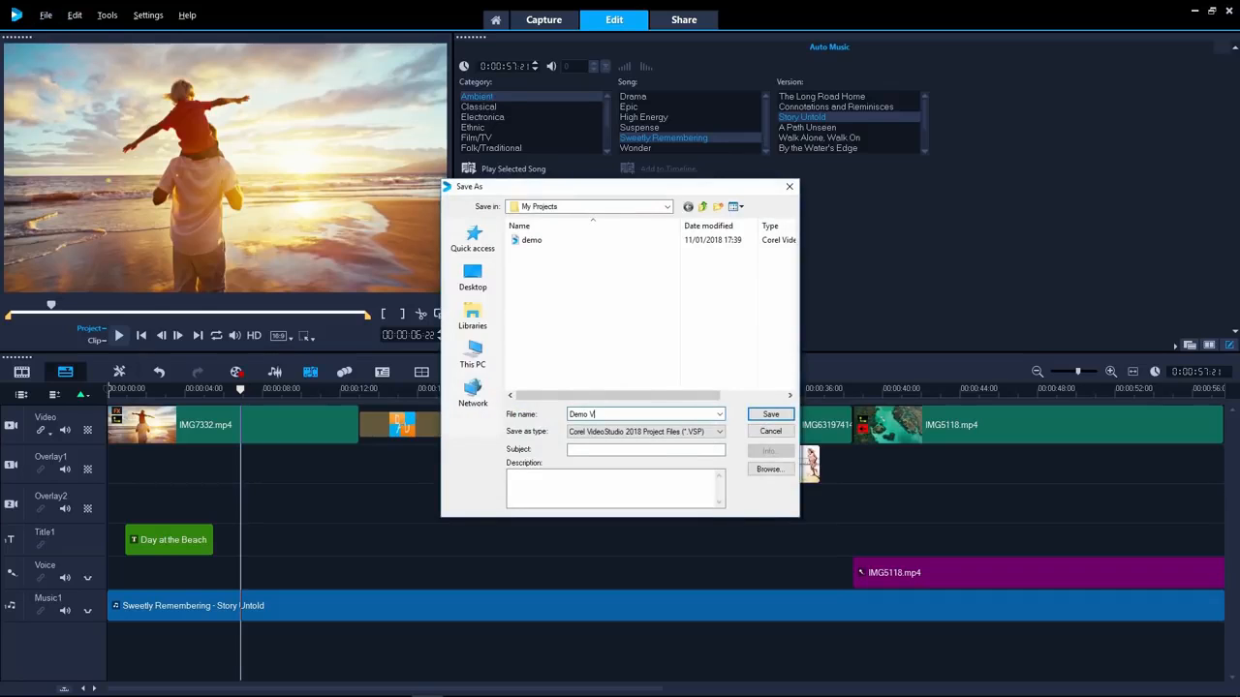
pyautogui.press('Escape')
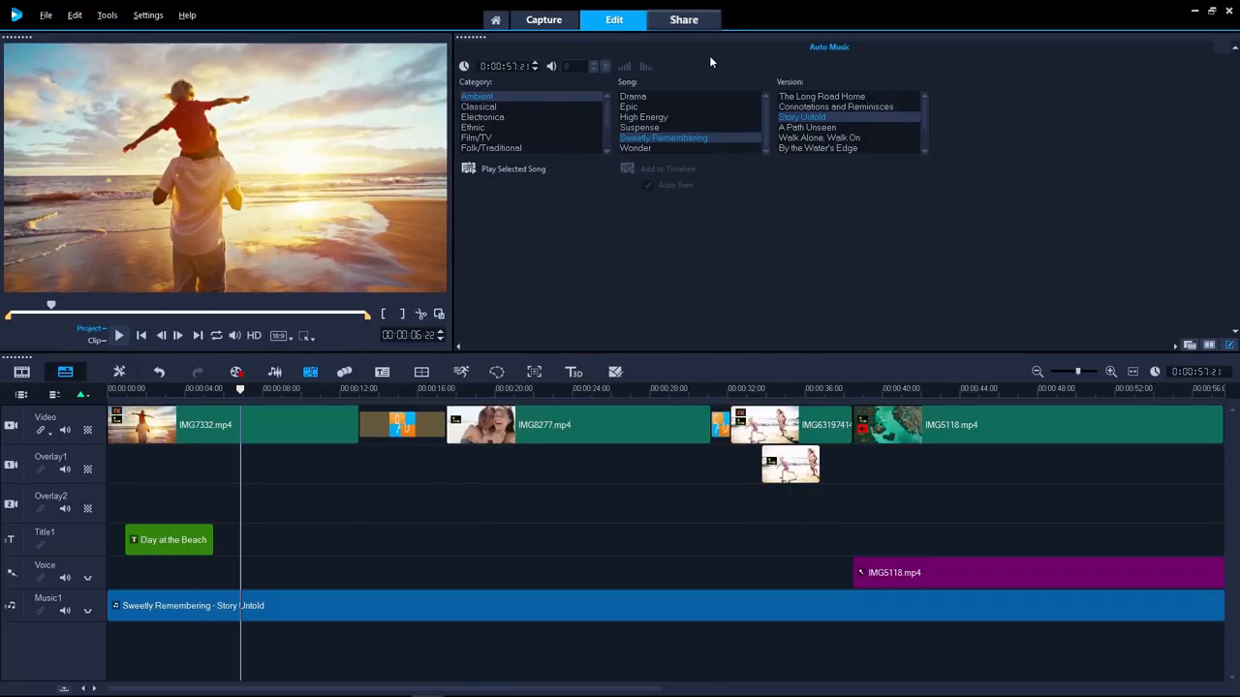
# - Look through the project's sharing options, selecting MOV for computer, Facebook for web and DVD for disc
pyautogui.click(709, 28)
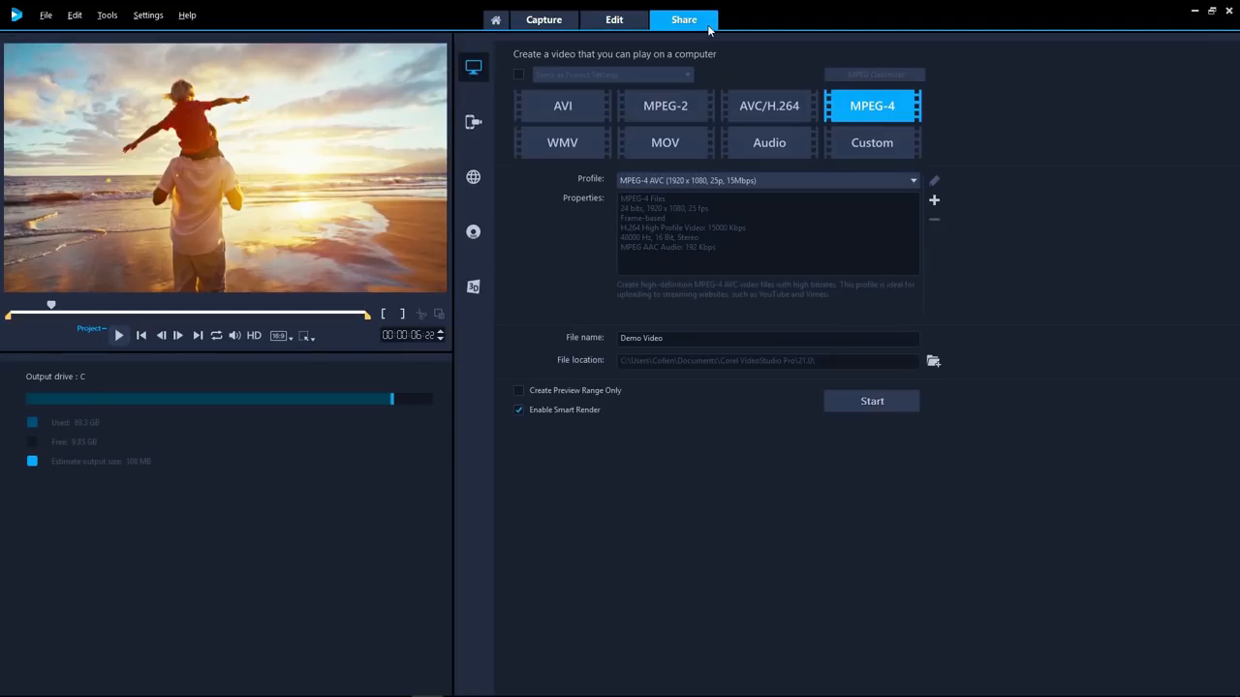
pyautogui.click(655, 143)
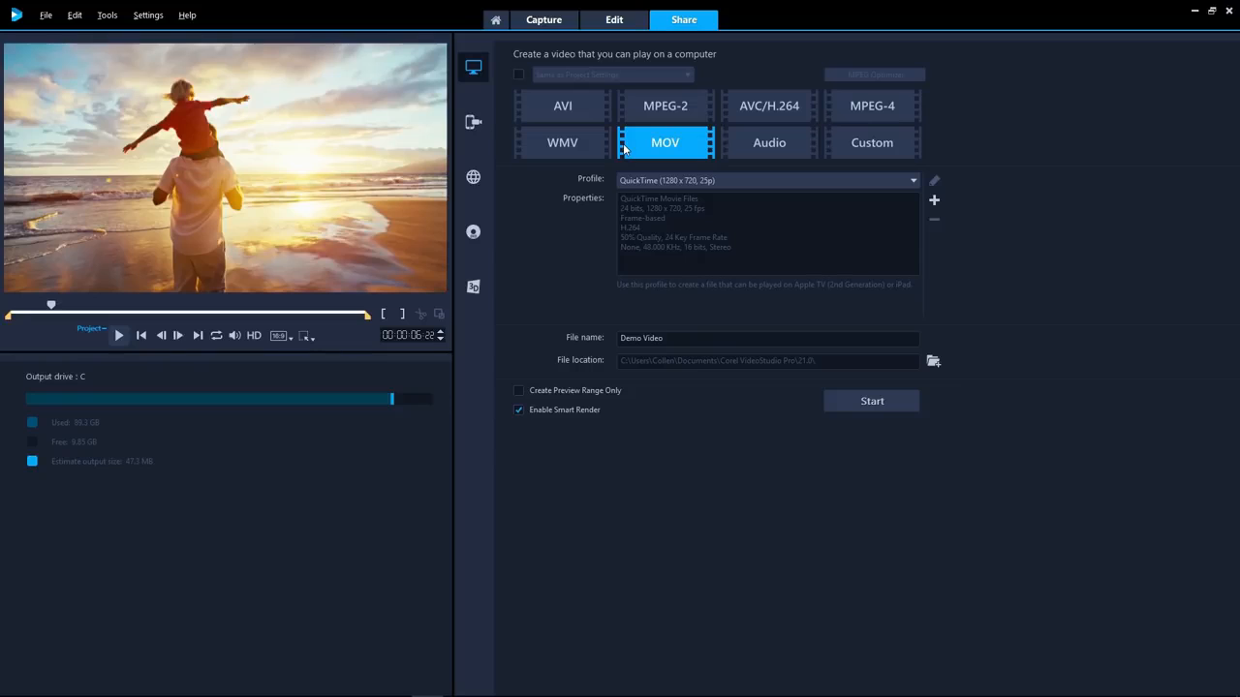
pyautogui.click(472, 178)
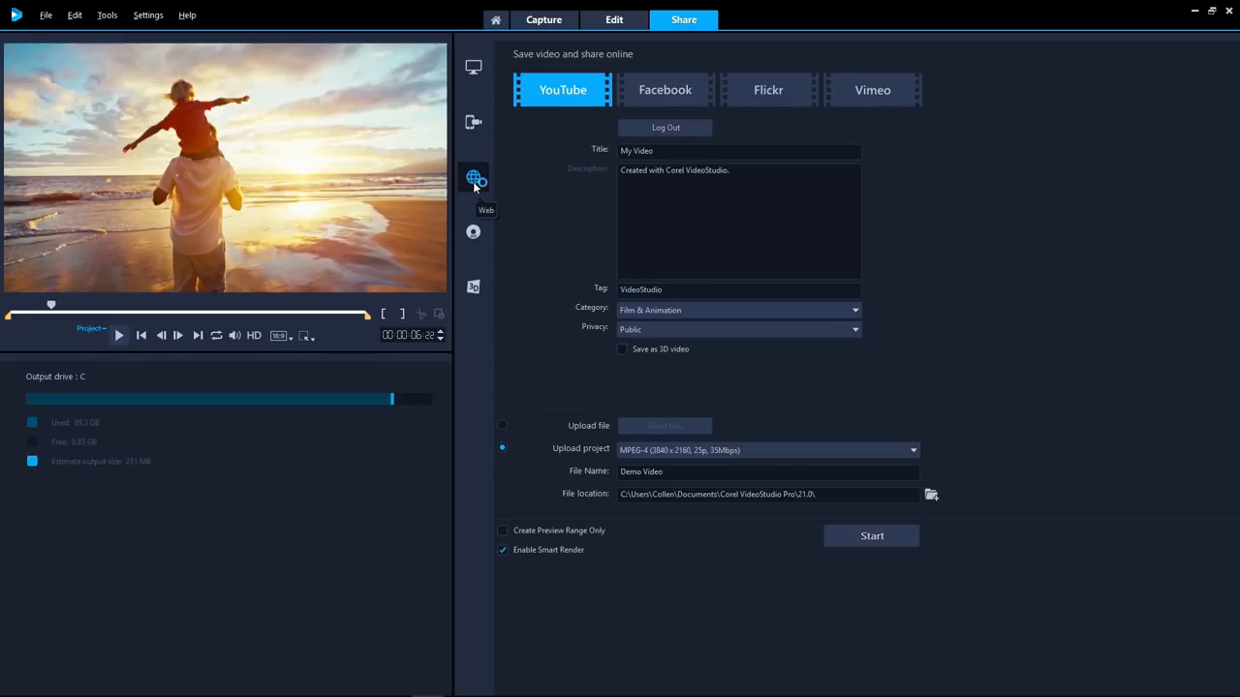
pyautogui.click(663, 93)
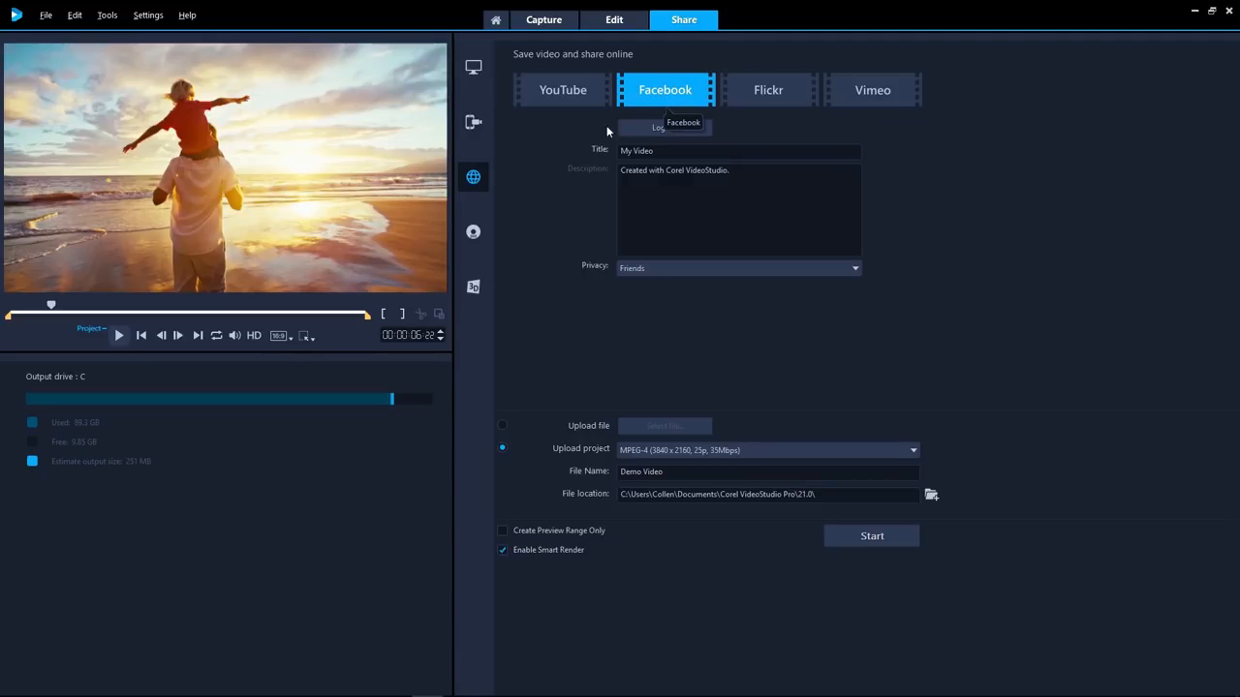
pyautogui.click(473, 233)
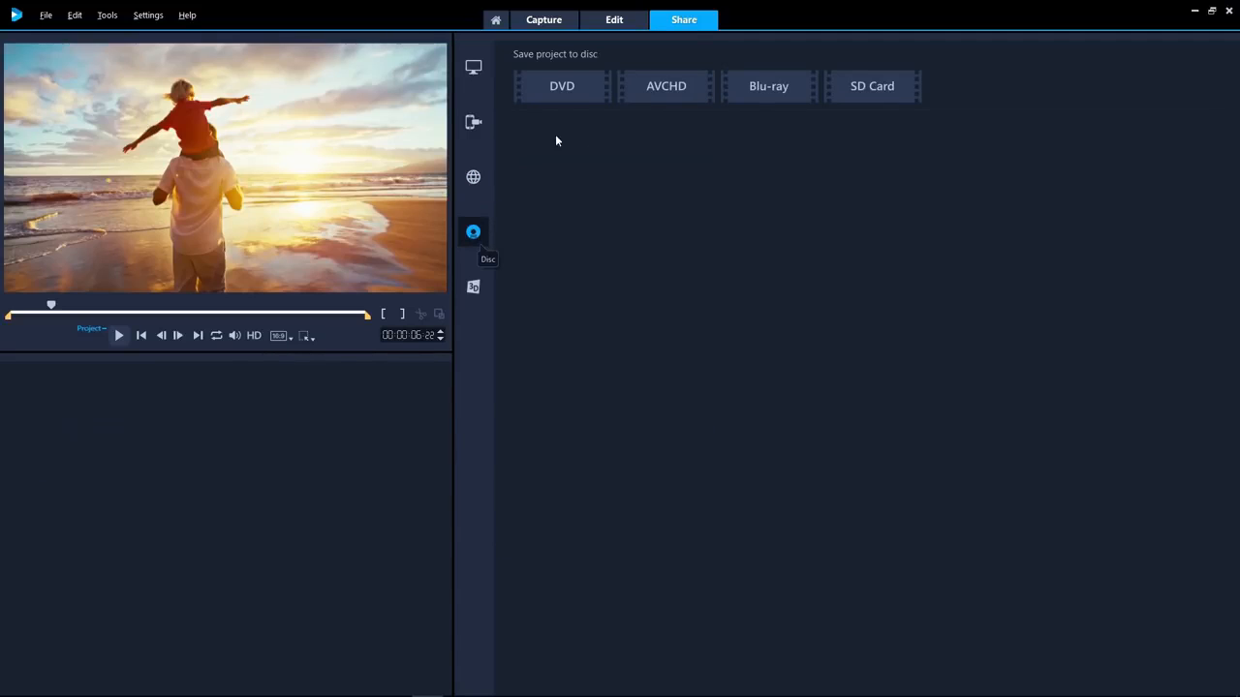
pyautogui.click(581, 97)
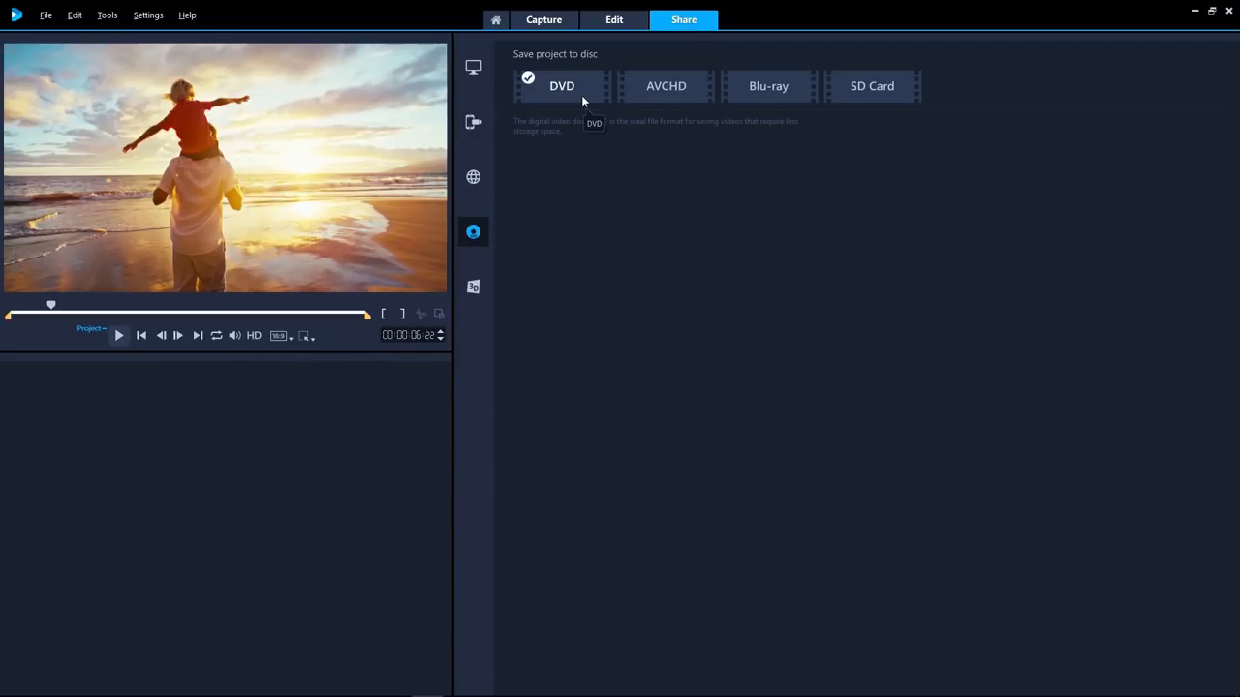